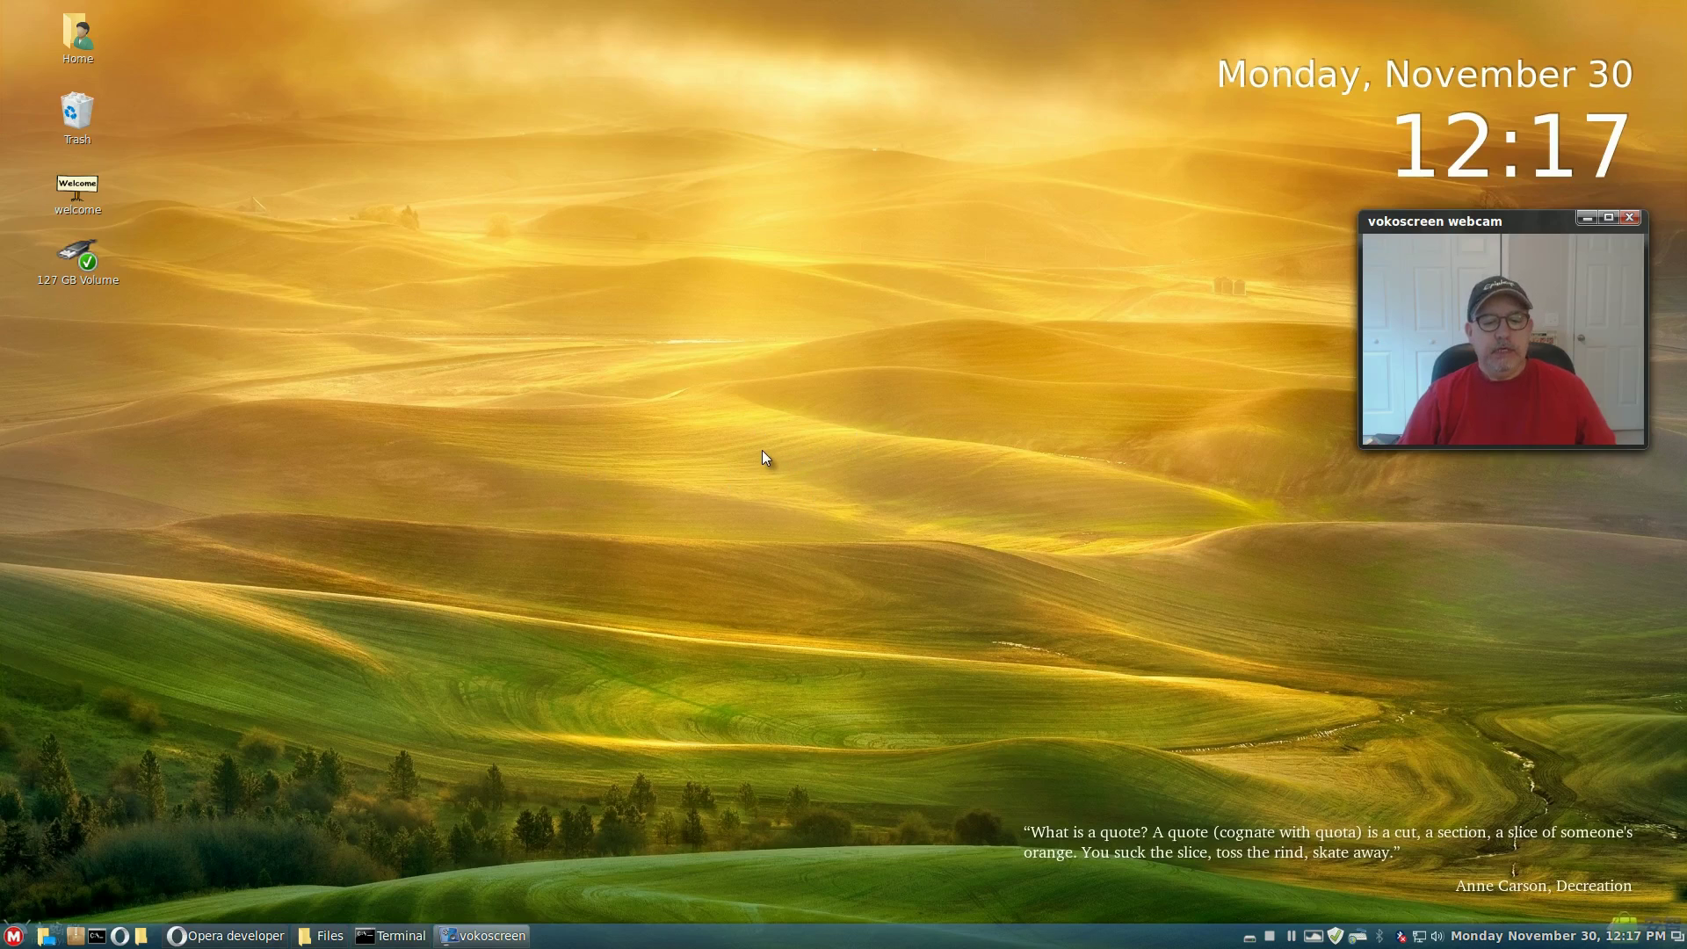
Step: Open and then close the desktop's right-click menu so the clock and quote desklets show
{"action": "right_click", "coordinate": [749, 677]}
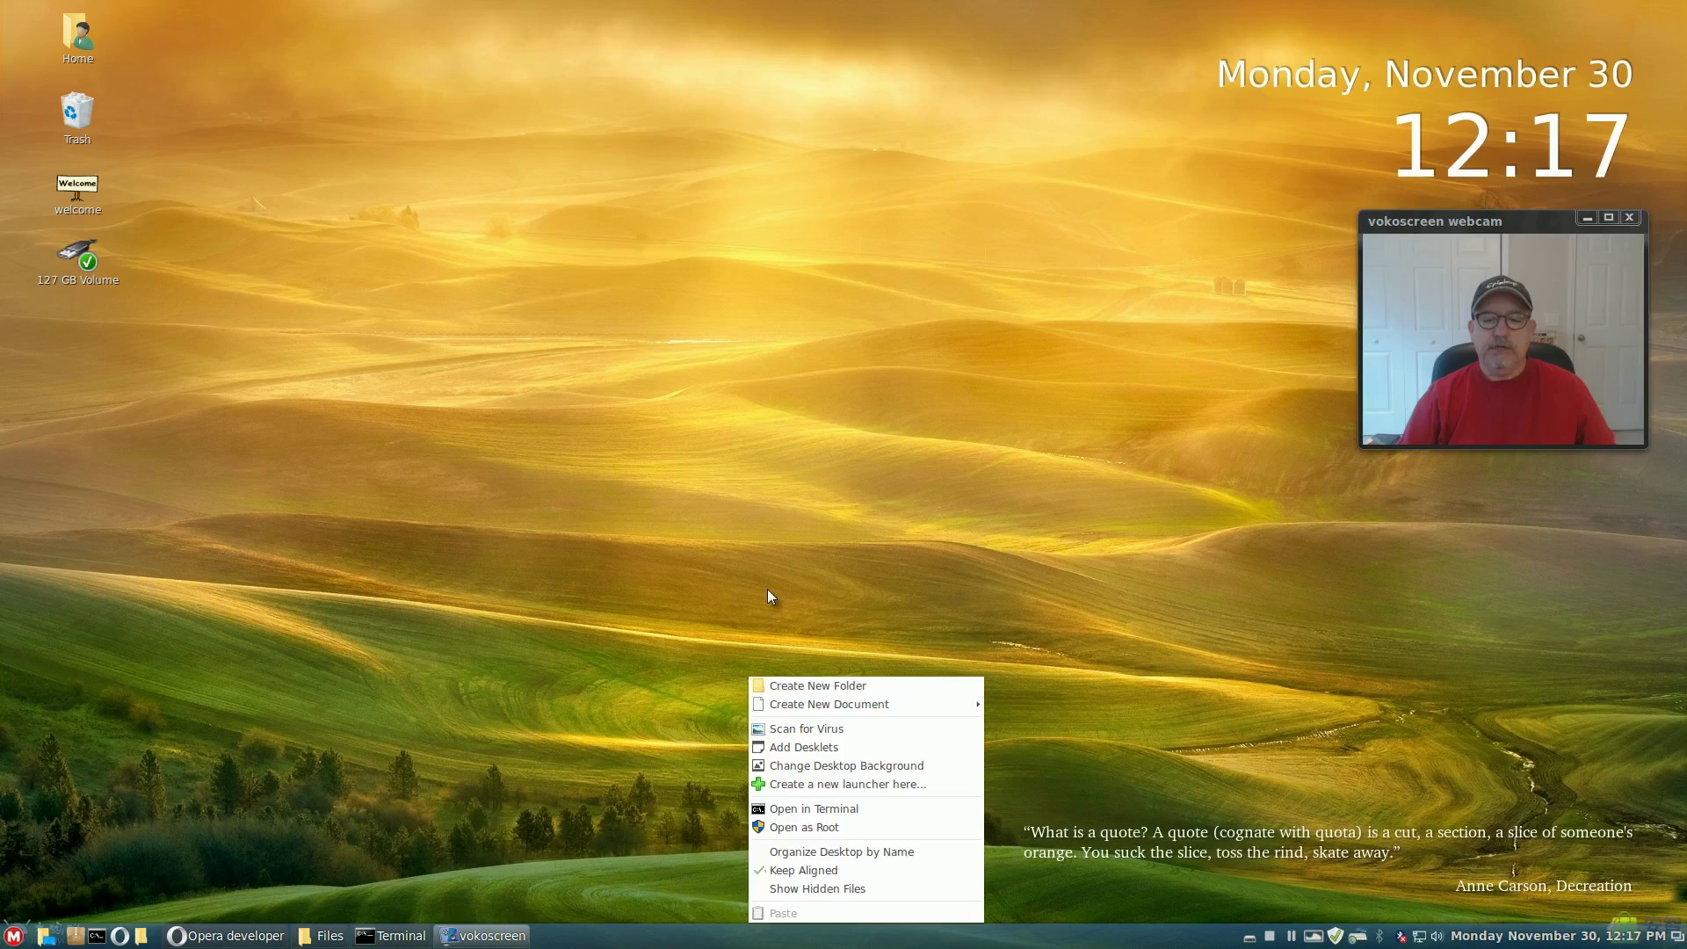
{"action": "left_click", "coordinate": [822, 561]}
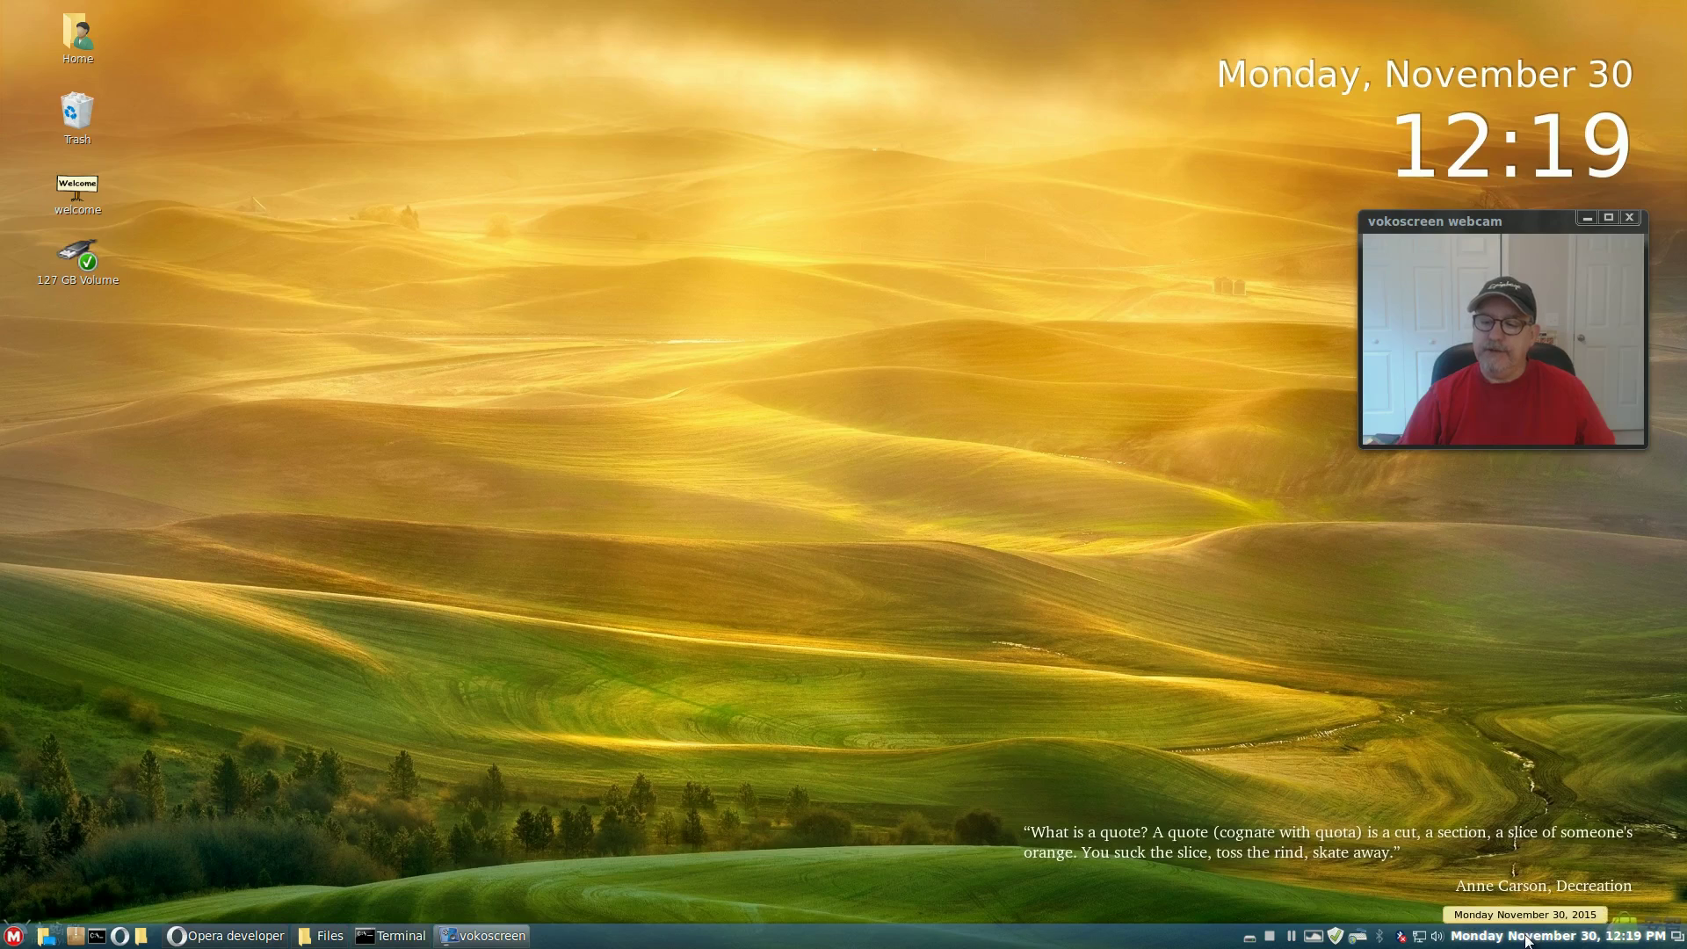
{"action": "left_click", "coordinate": [1677, 938]}
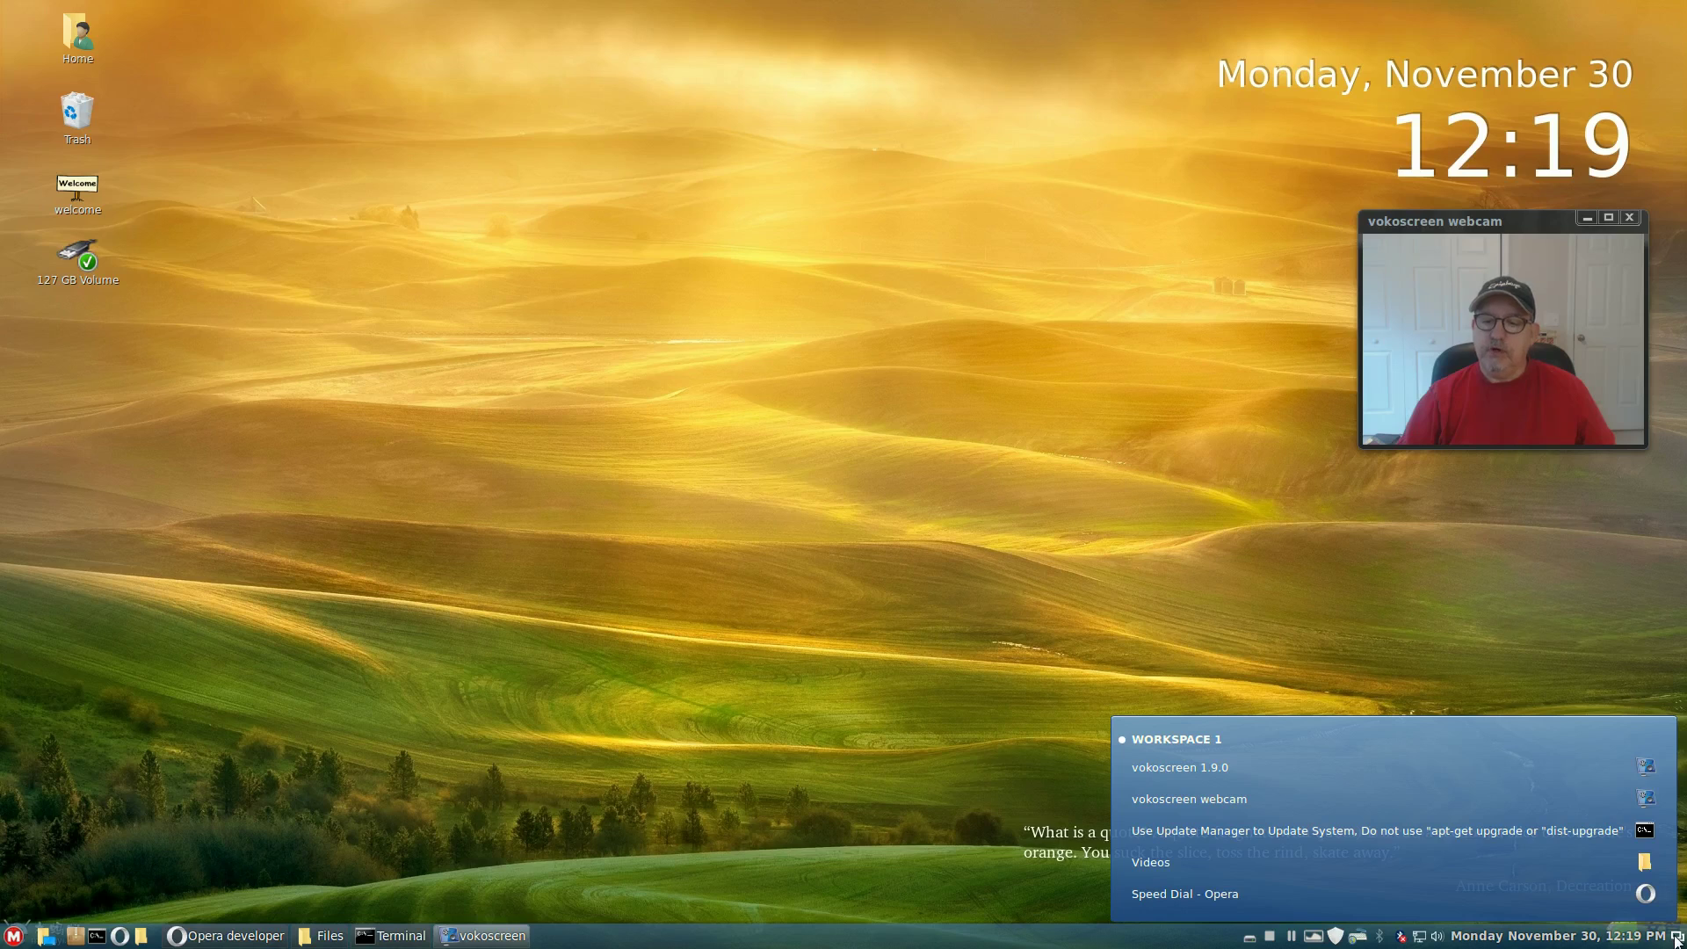
{"action": "left_click", "coordinate": [1676, 939]}
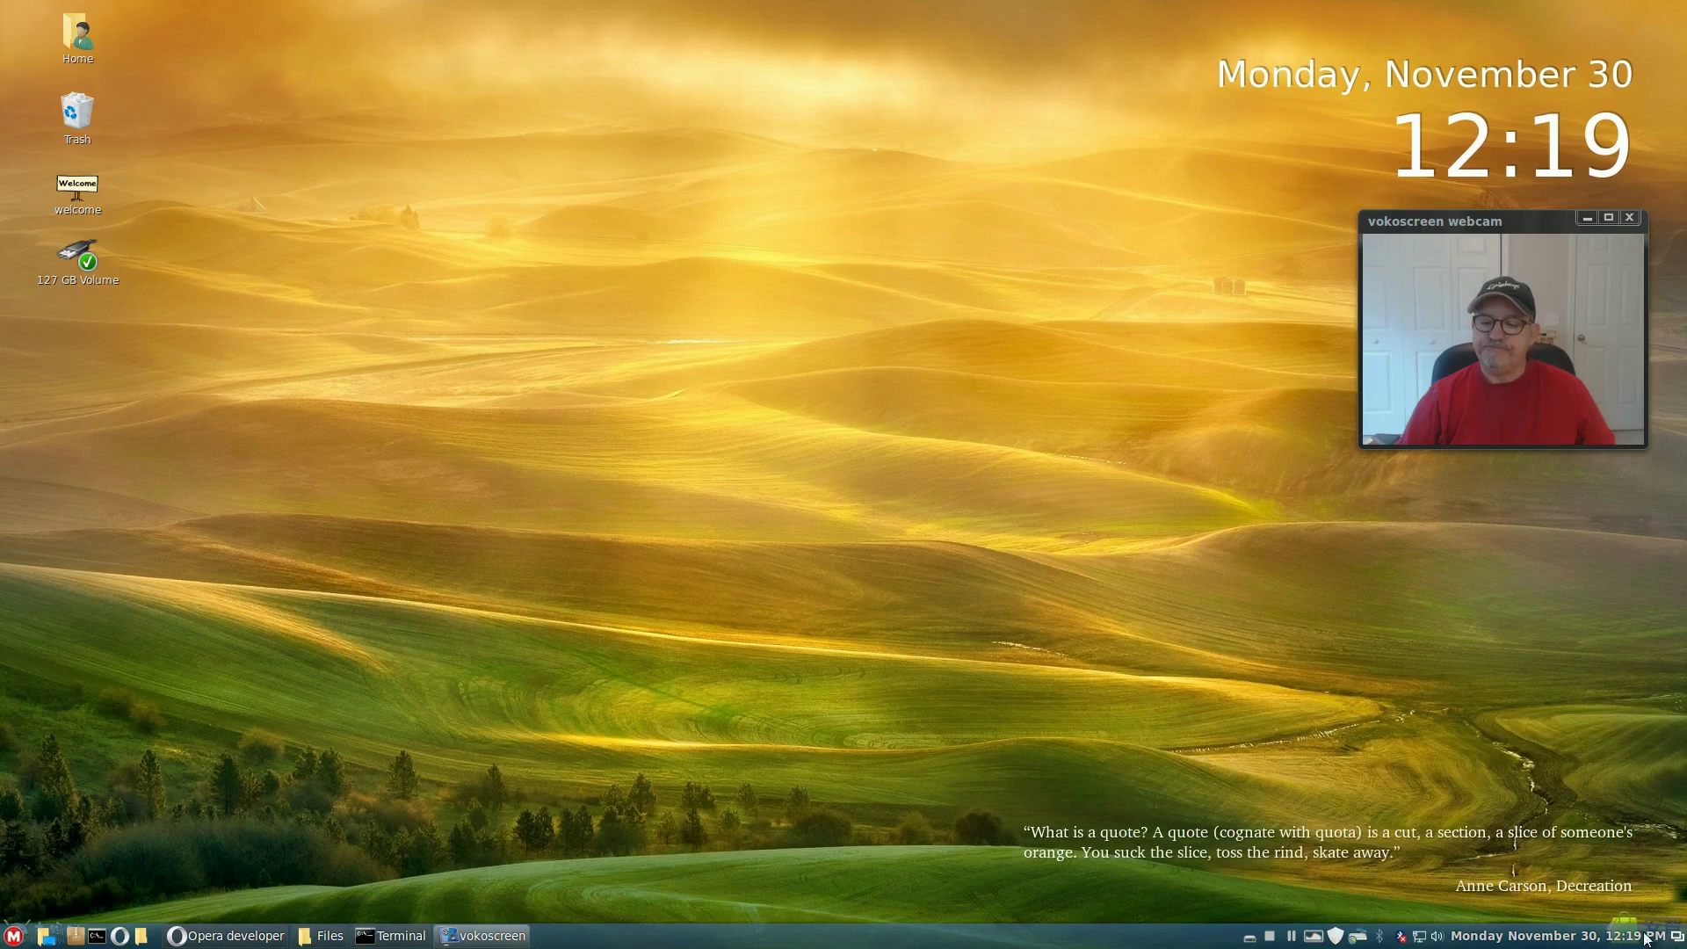
{"action": "left_click", "coordinate": [1436, 937]}
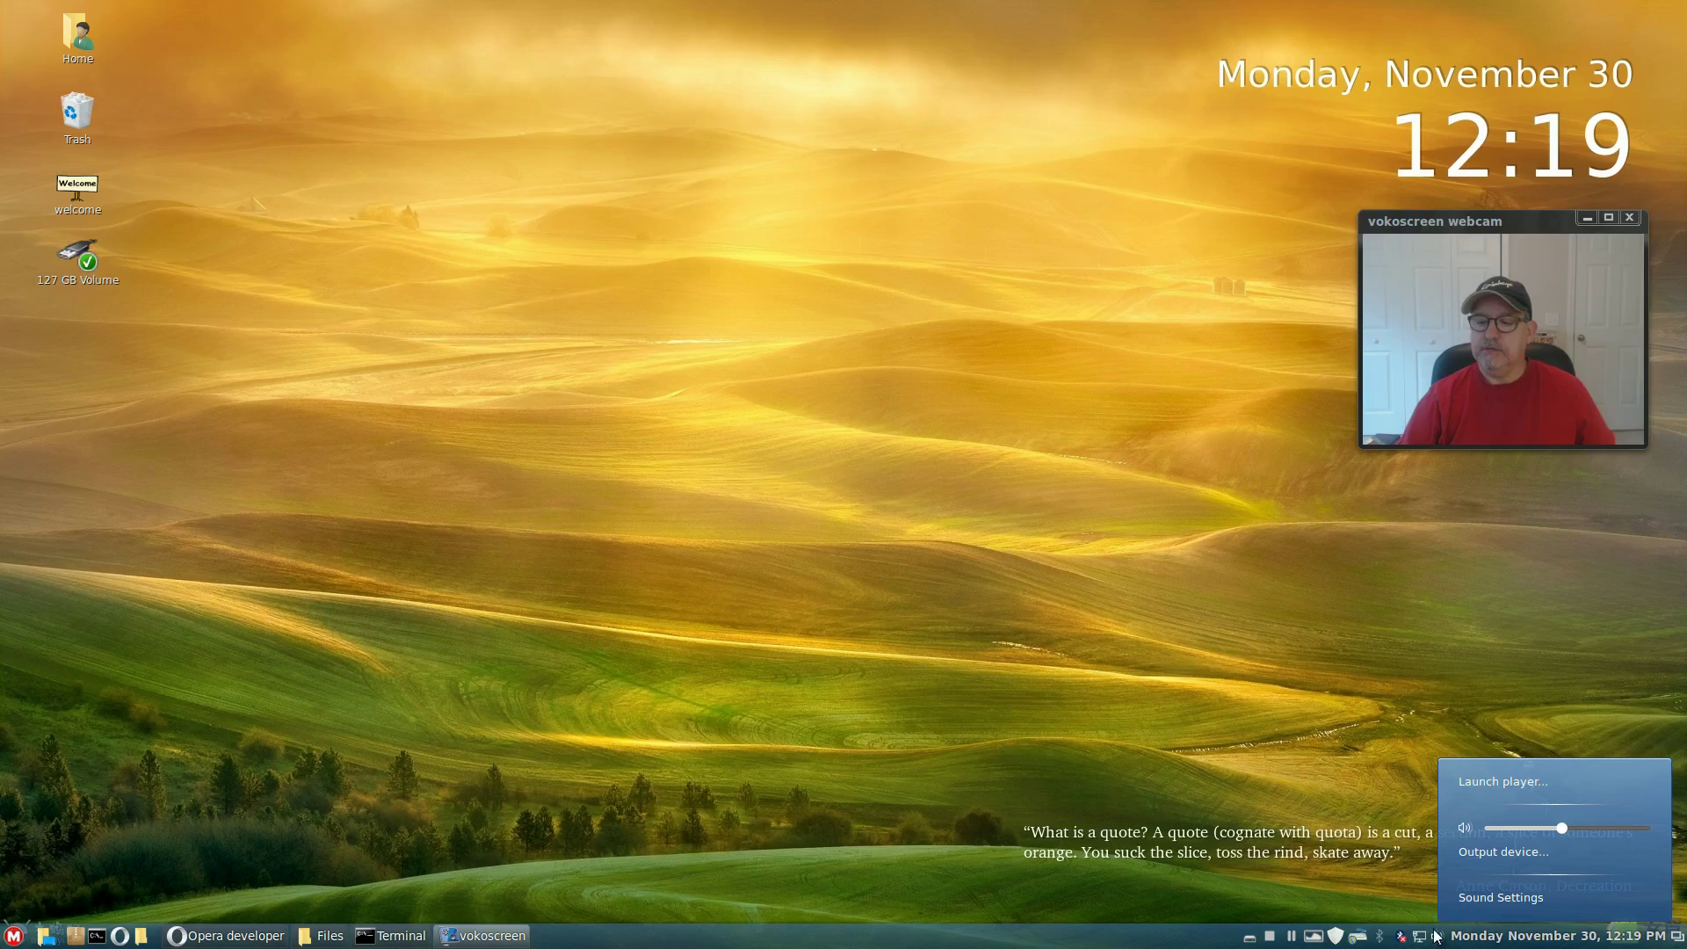
{"action": "left_click", "coordinate": [1421, 937]}
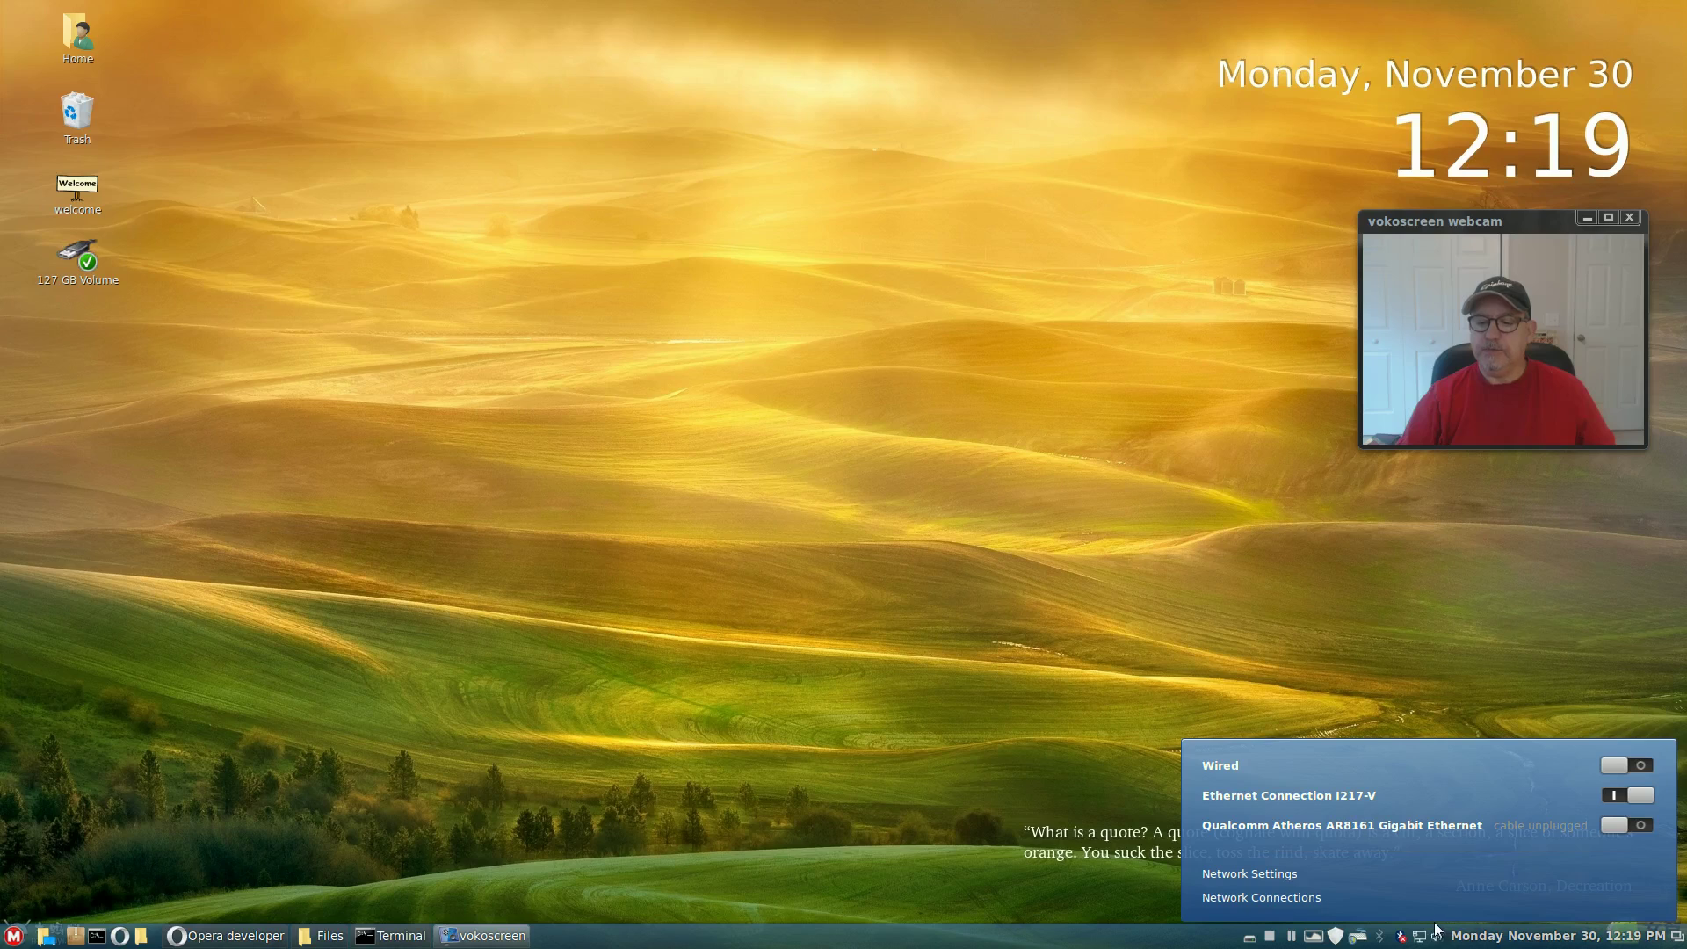
{"action": "left_click", "coordinate": [1419, 935]}
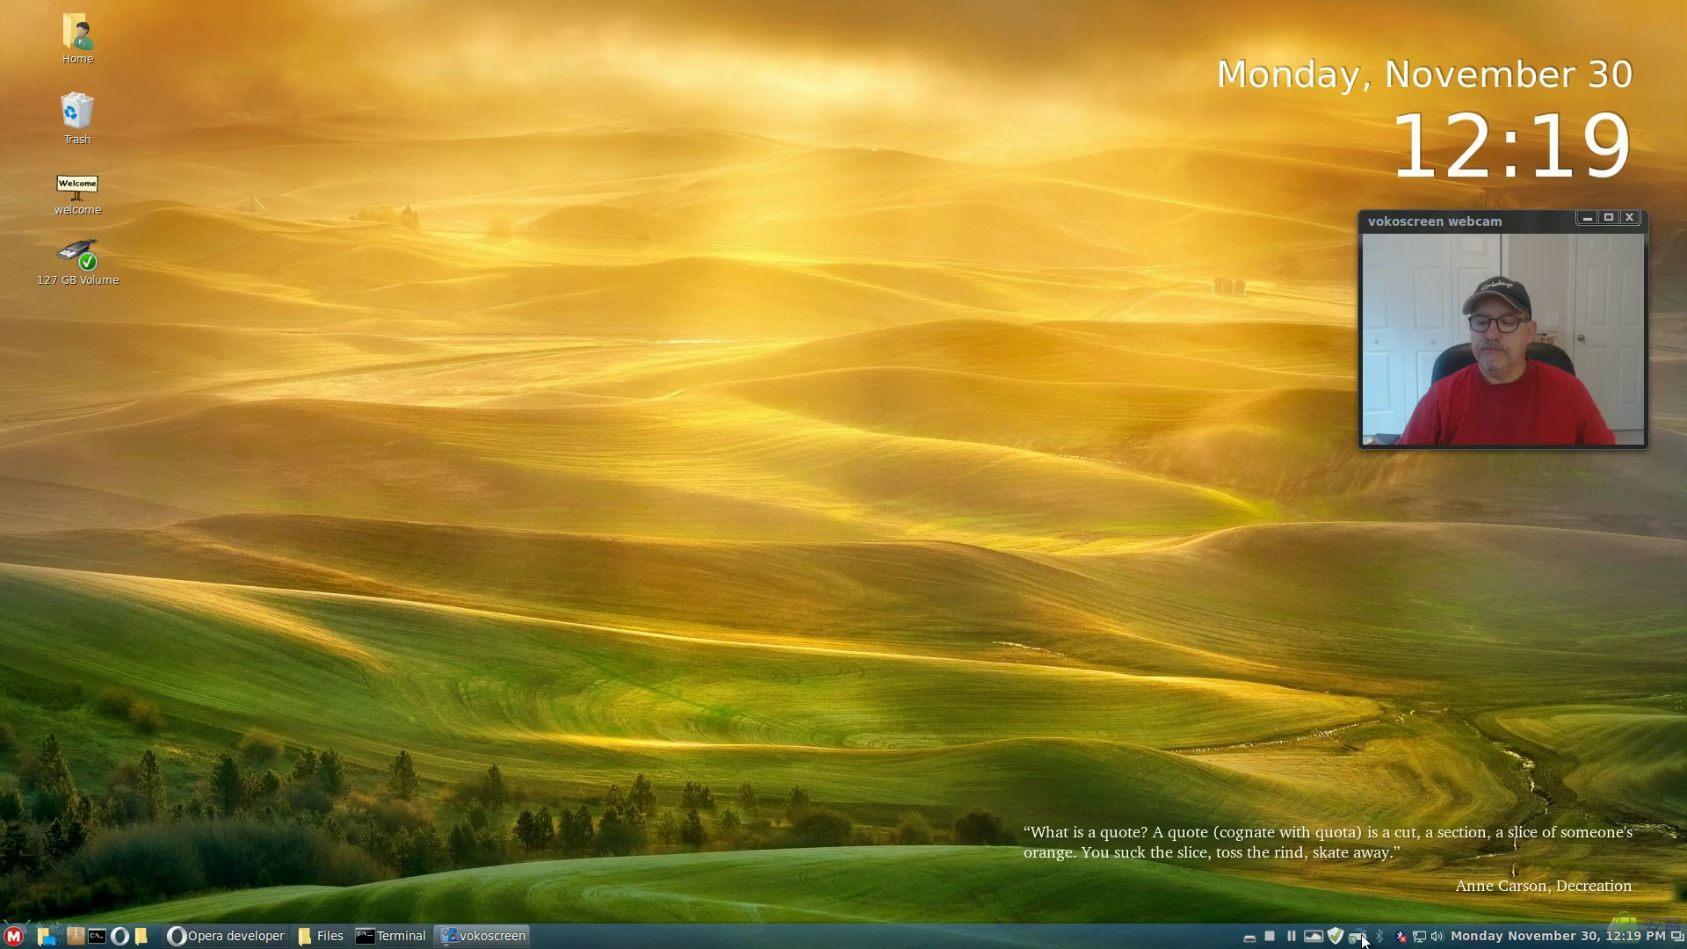
{"action": "left_click", "coordinate": [1359, 937]}
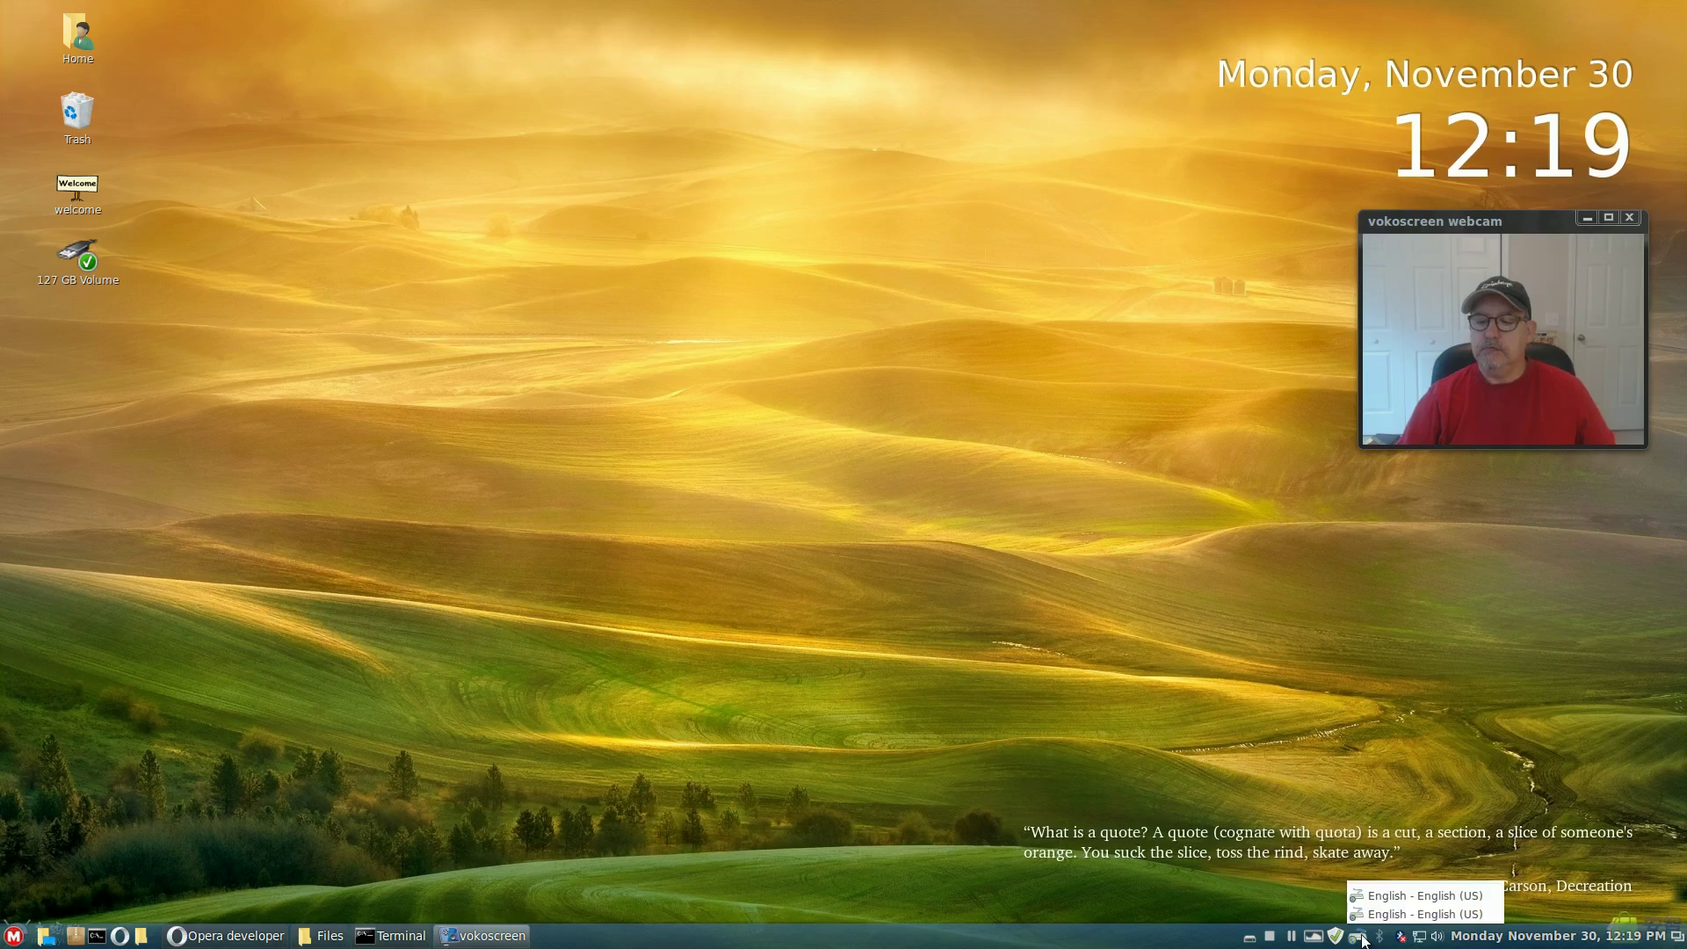
{"action": "left_click", "coordinate": [1341, 872]}
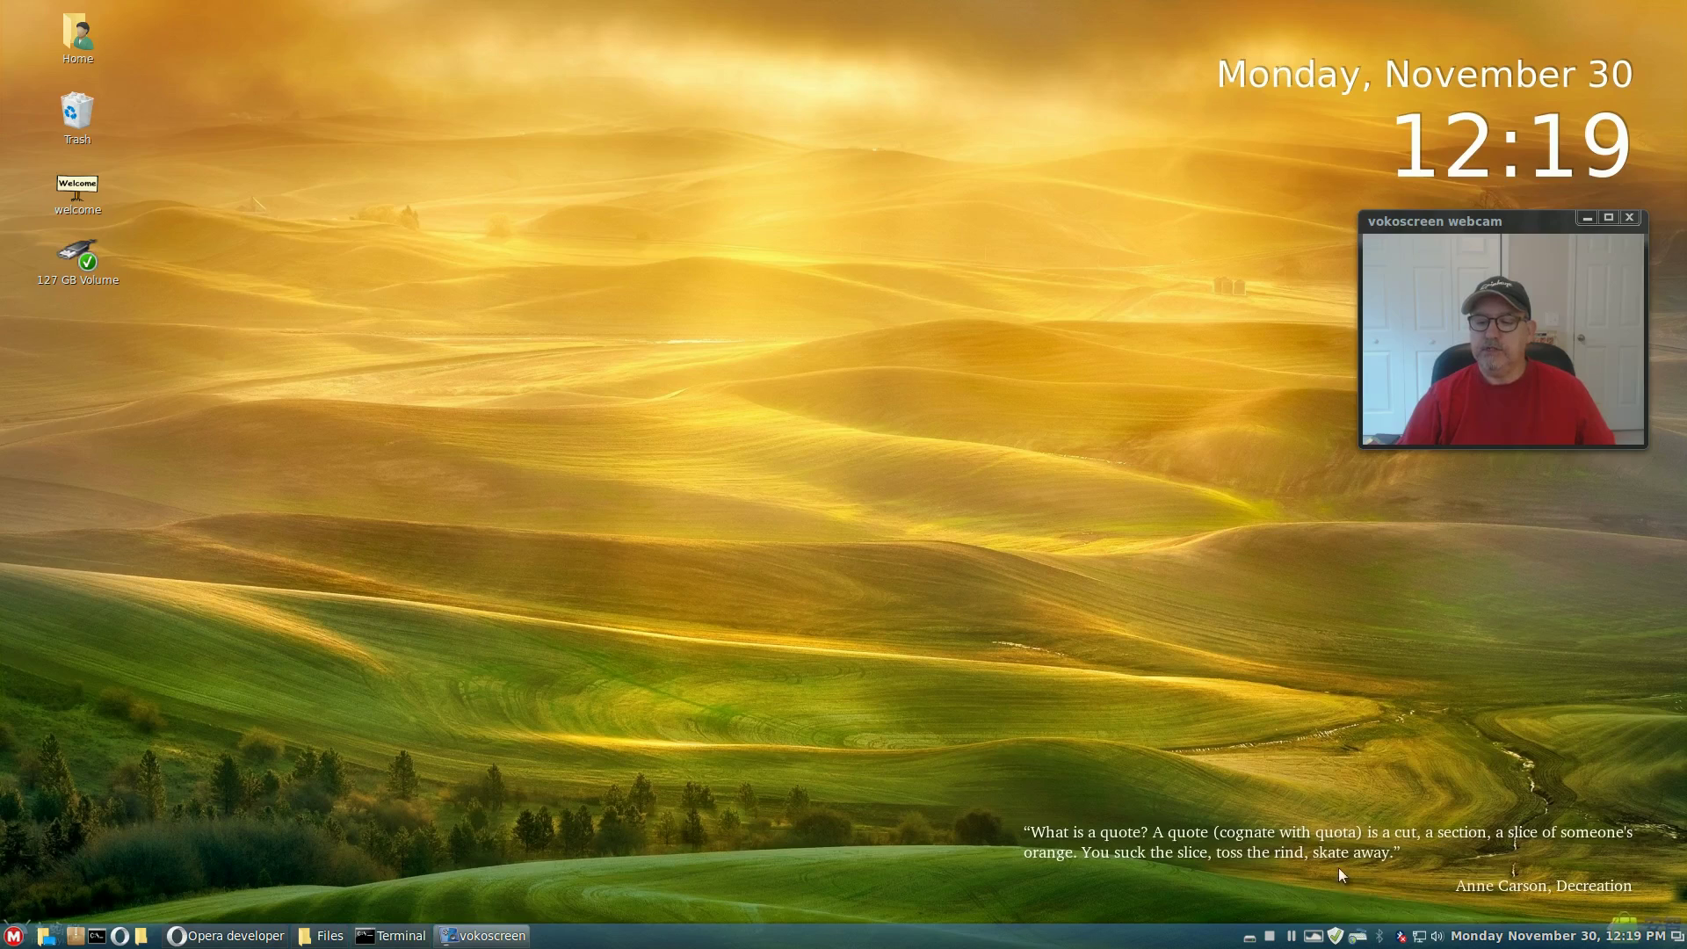
{"action": "left_click", "coordinate": [1335, 936]}
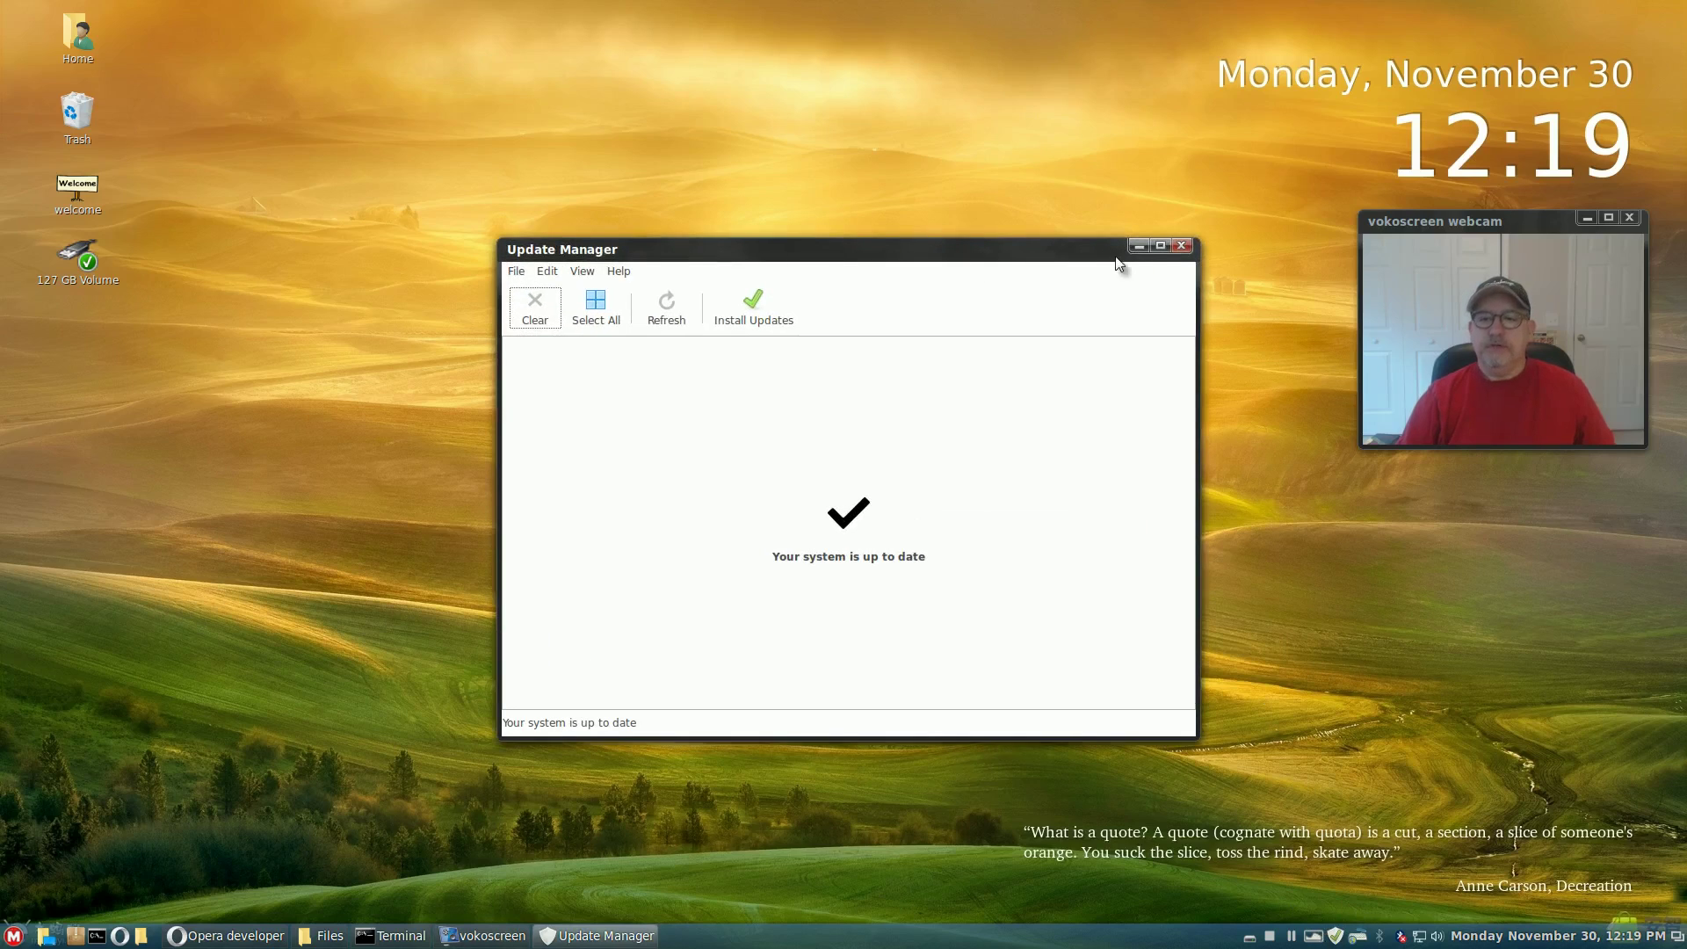
{"action": "left_click", "coordinate": [1182, 247]}
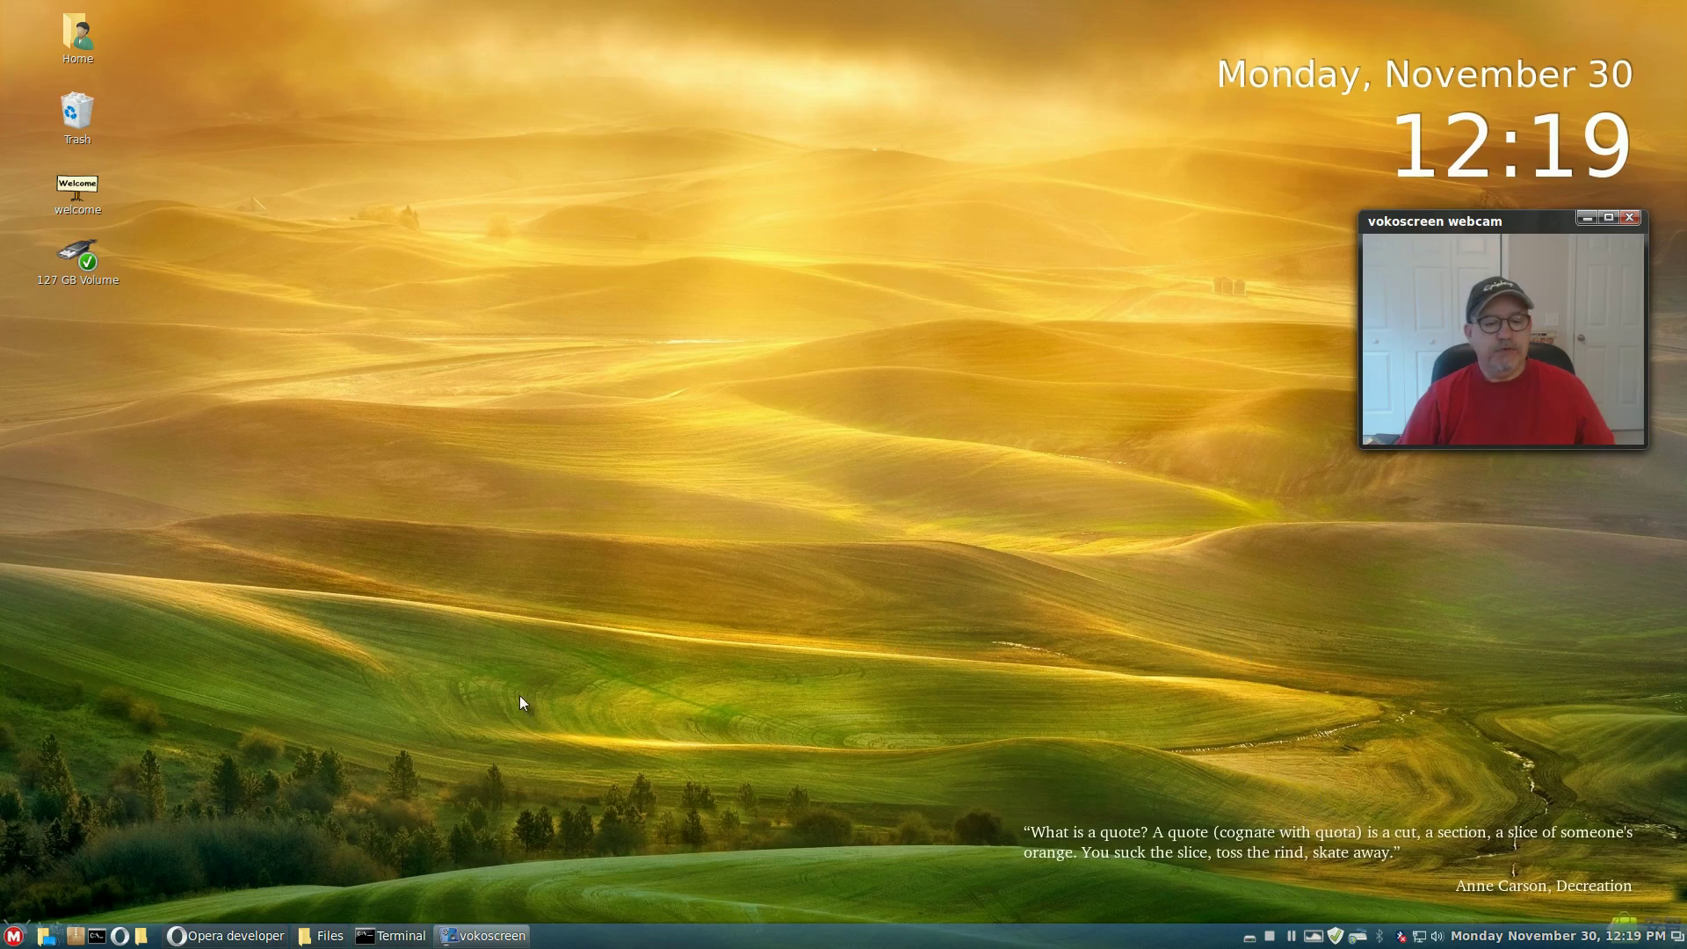
{"action": "left_click", "coordinate": [98, 934]}
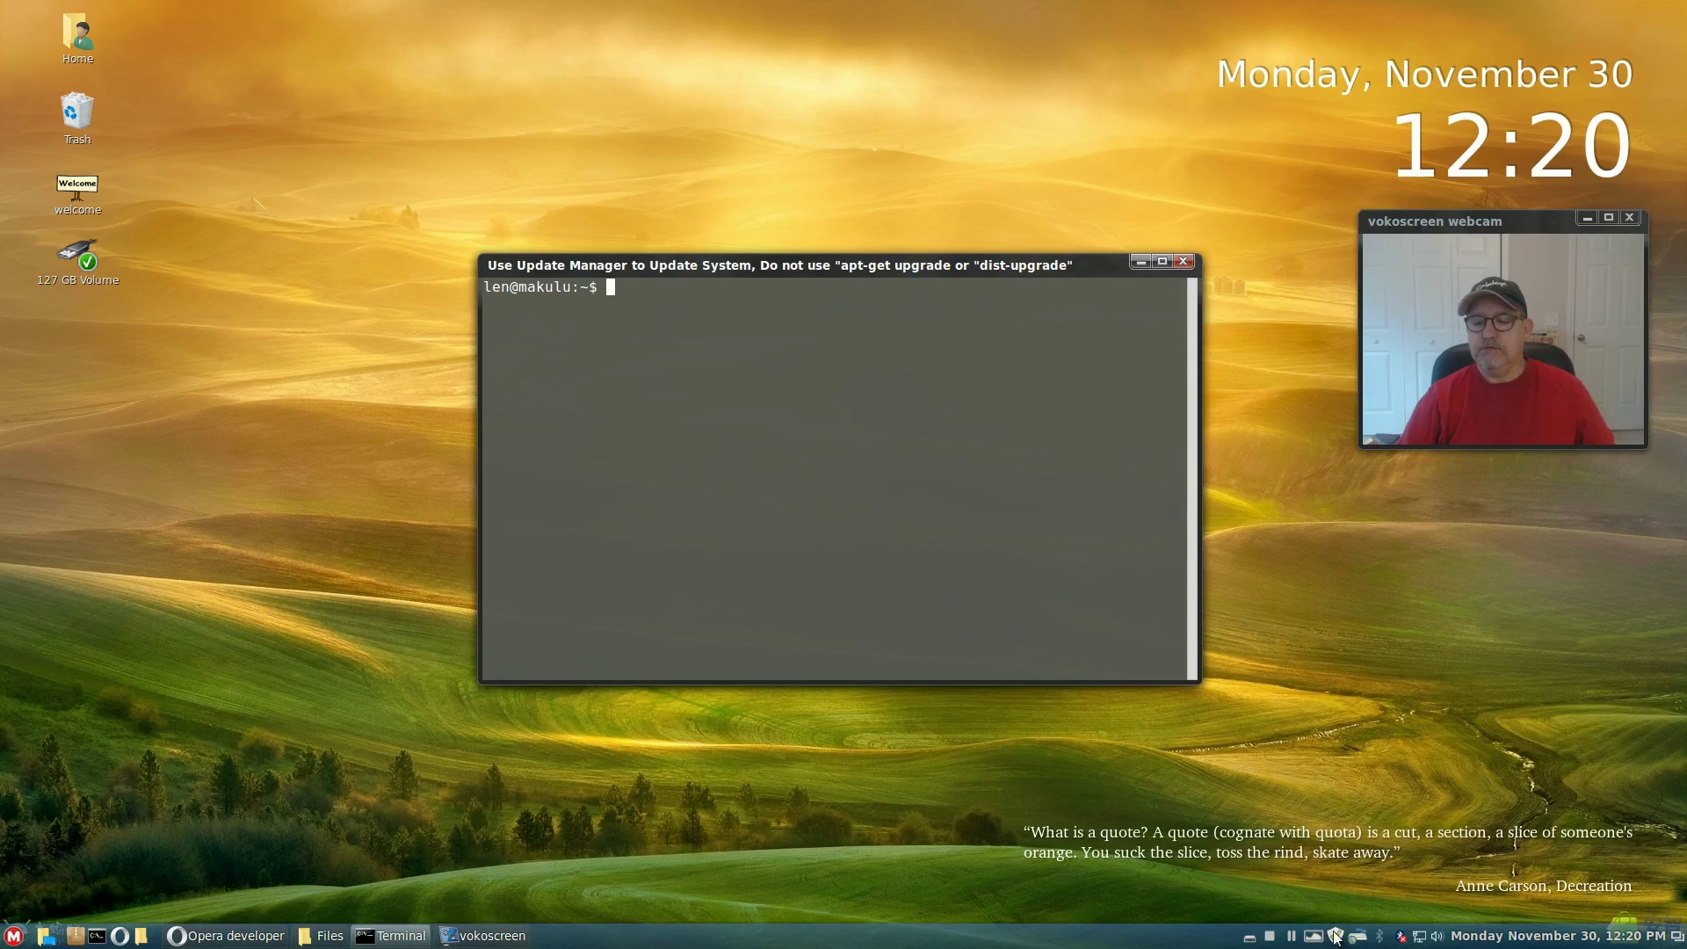
{"action": "mouse_move", "coordinate": [1336, 937]}
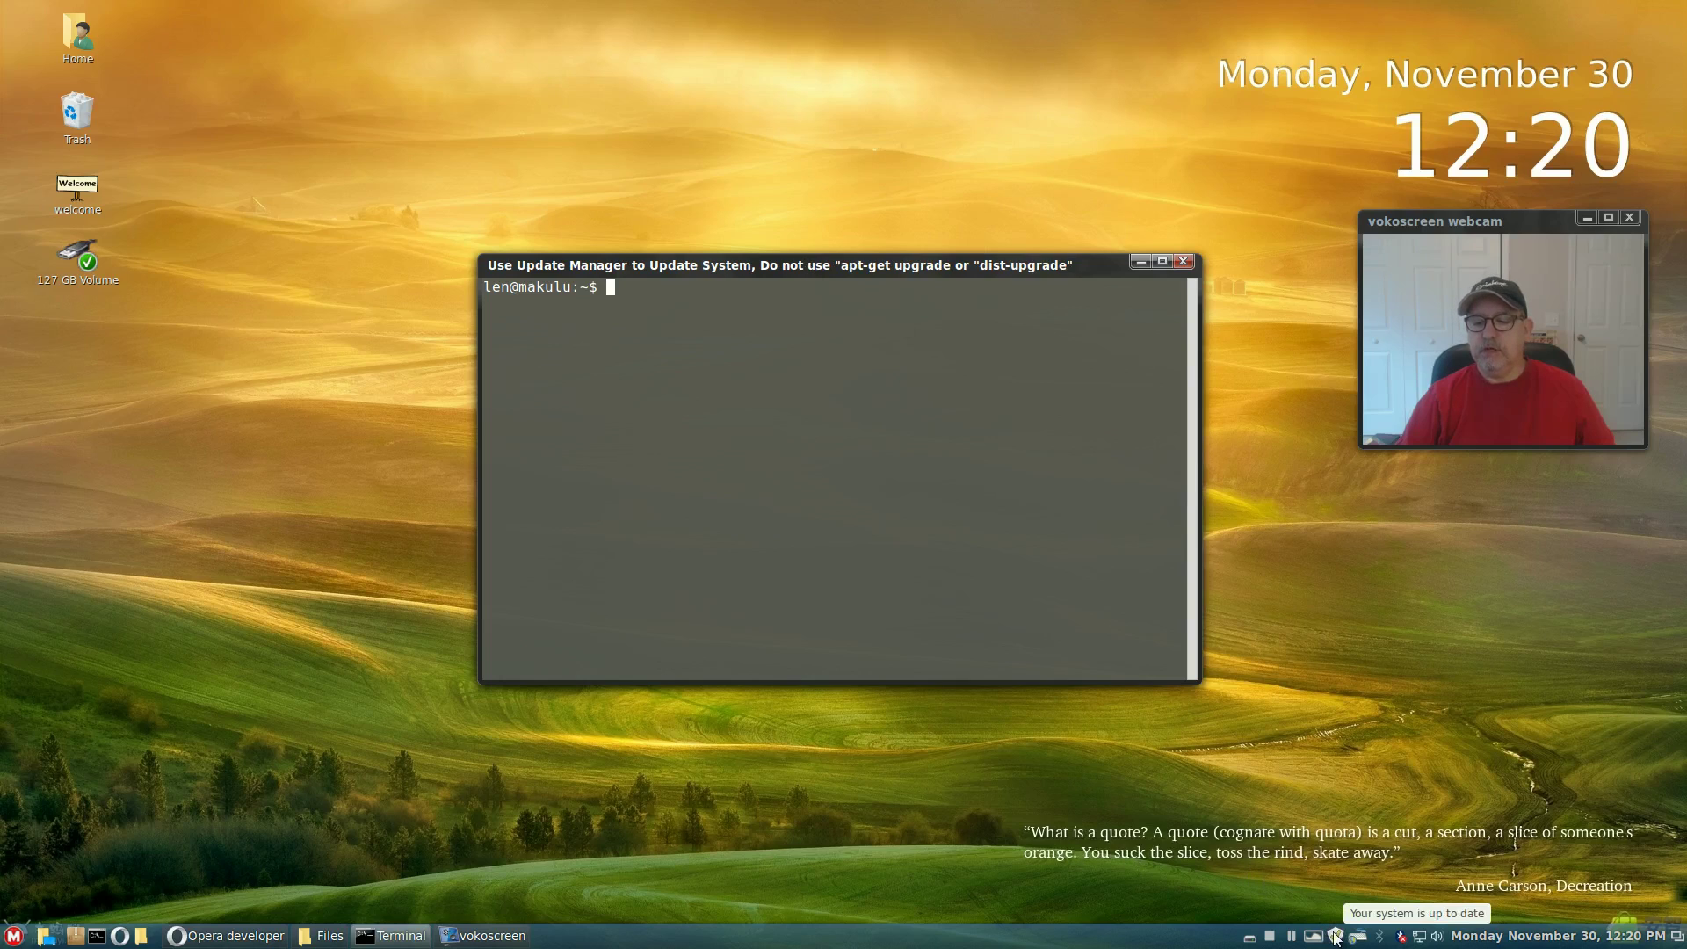
{"action": "left_click", "coordinate": [1185, 260]}
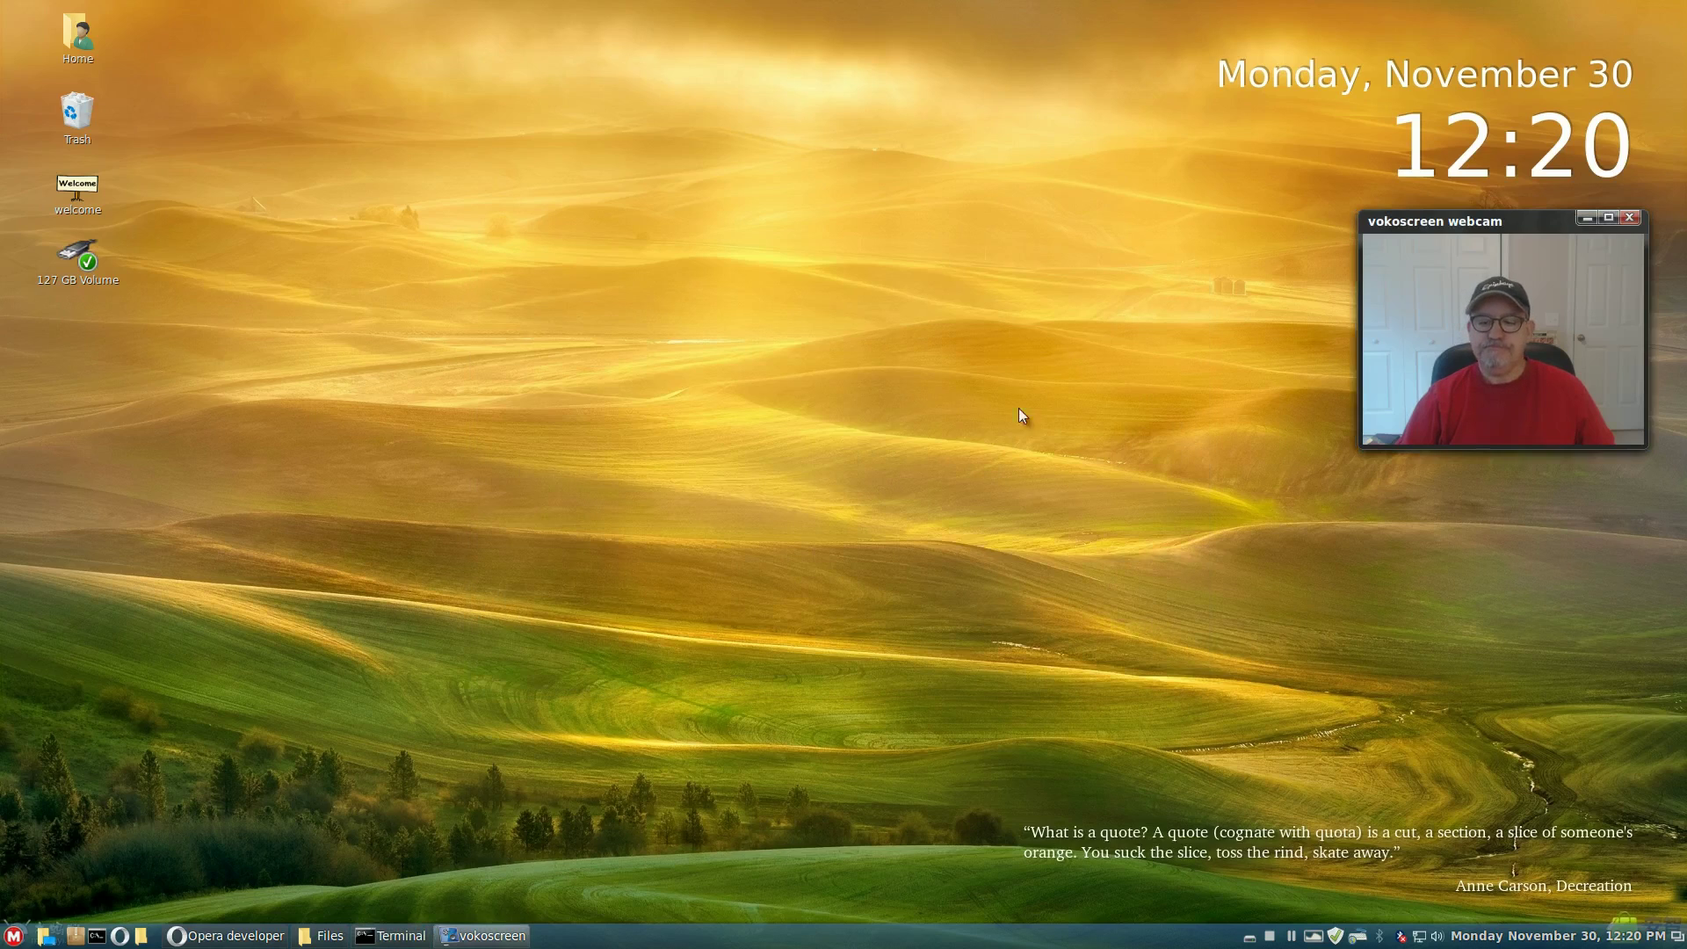
{"action": "left_click", "coordinate": [1314, 937]}
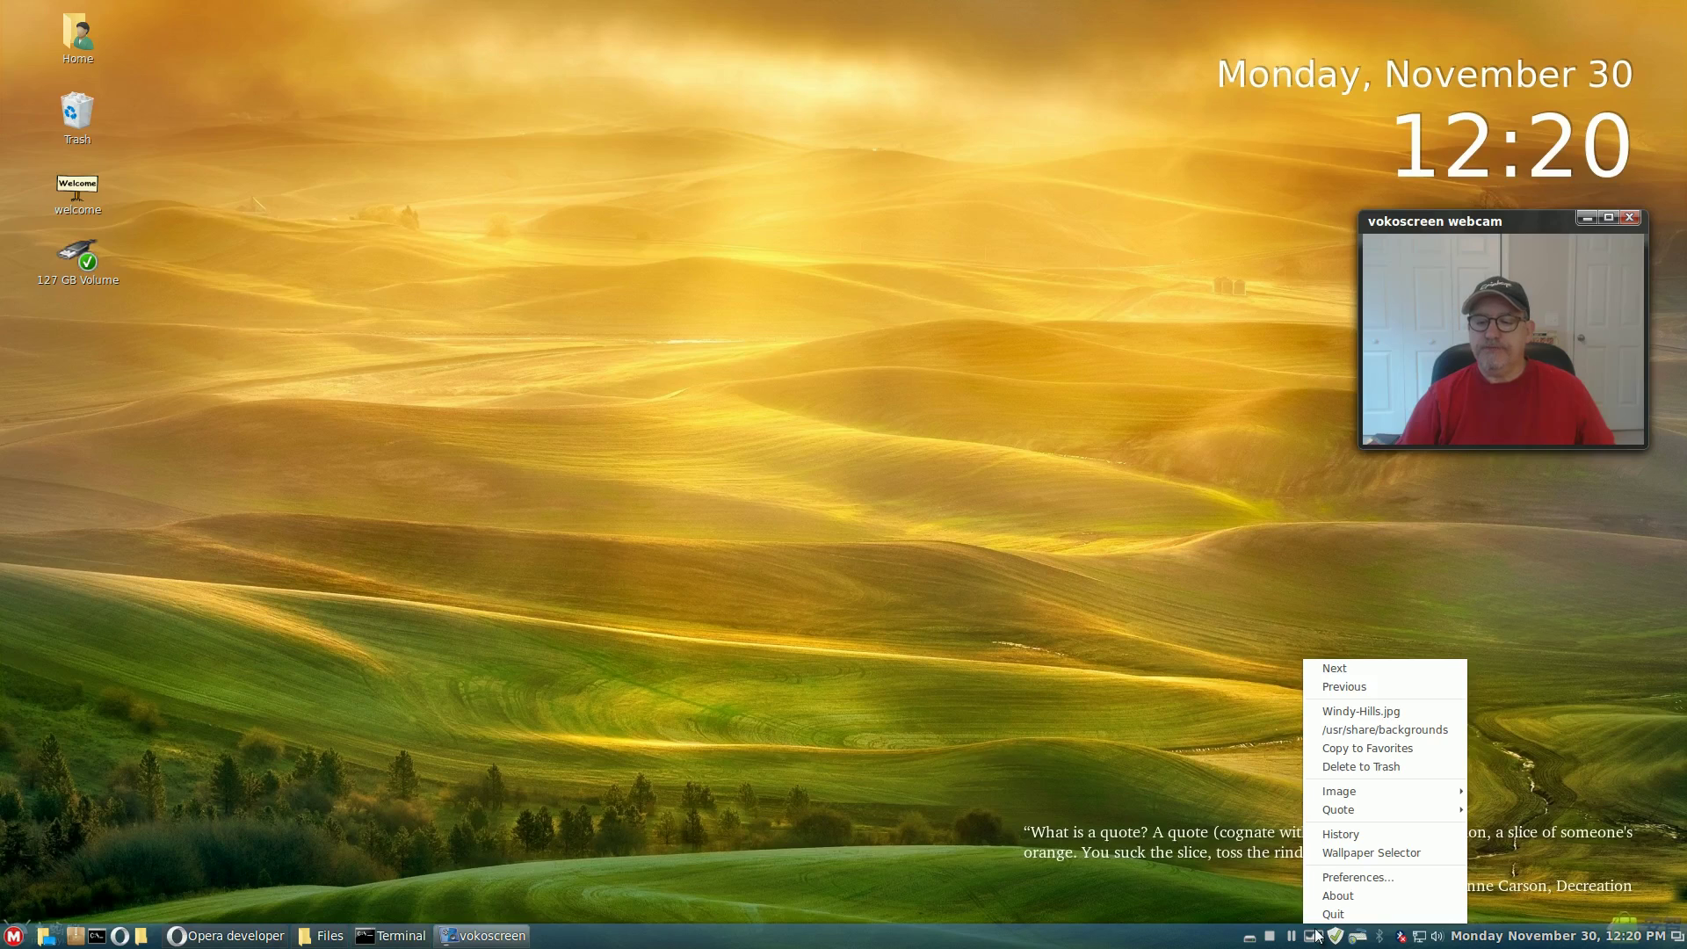
{"action": "mouse_move", "coordinate": [1352, 790]}
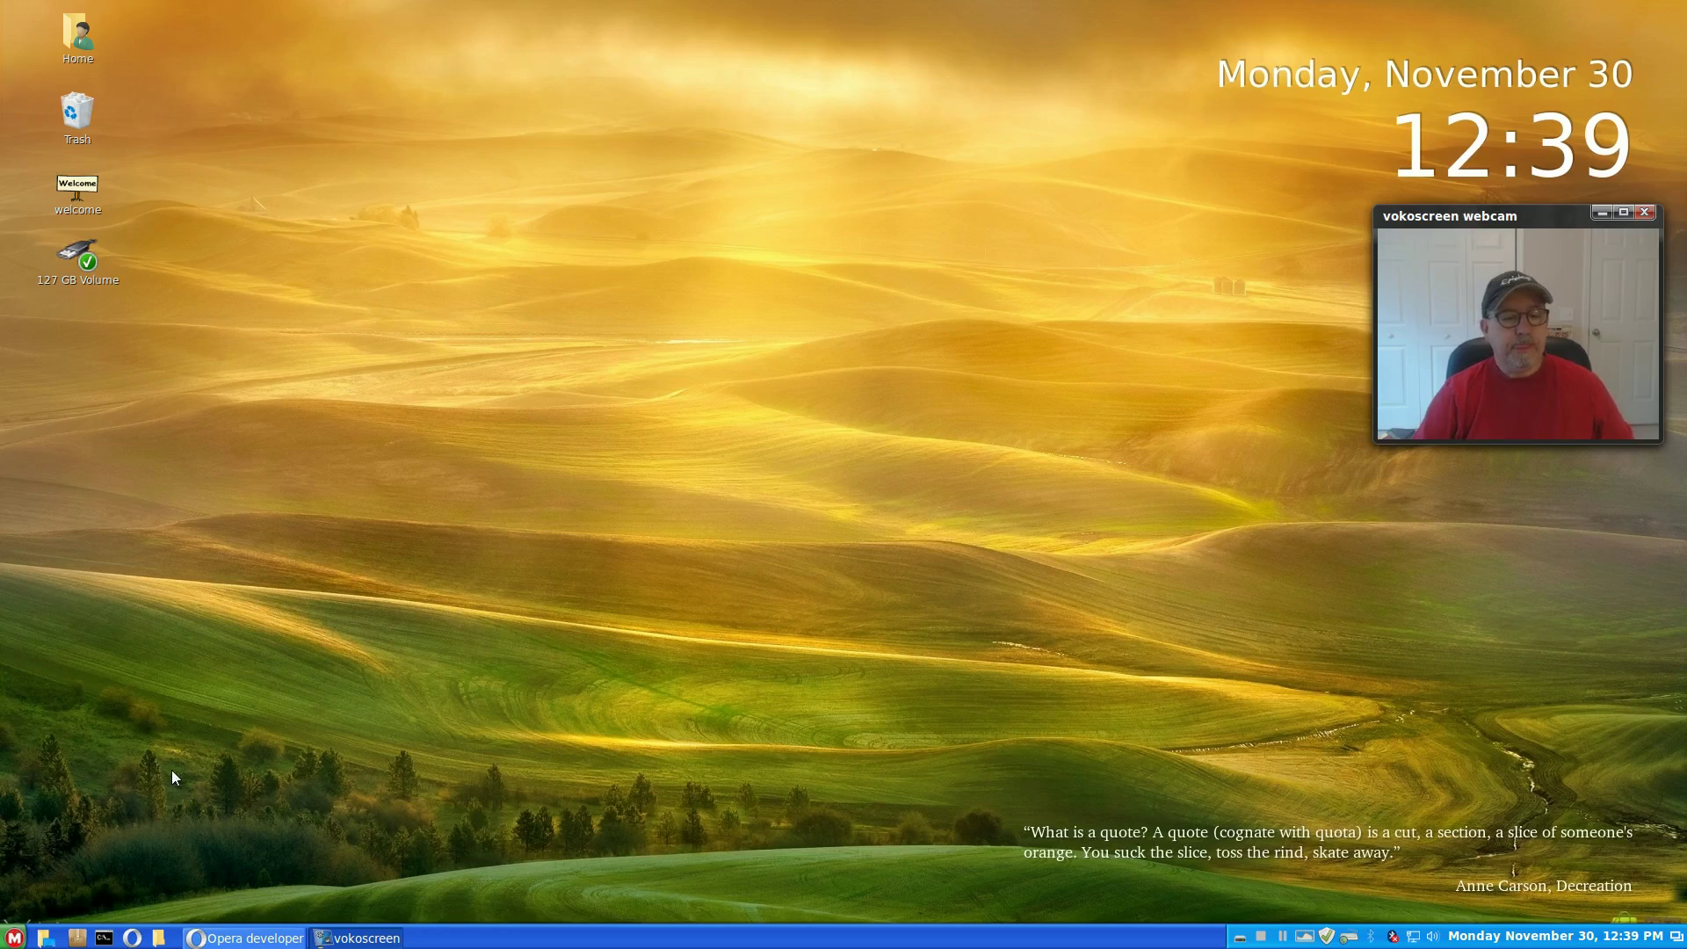
Step: Show All Applications in the Start menu and scroll the list to Input Method, Keyboard and Leafpad
{"action": "left_click", "coordinate": [18, 939]}
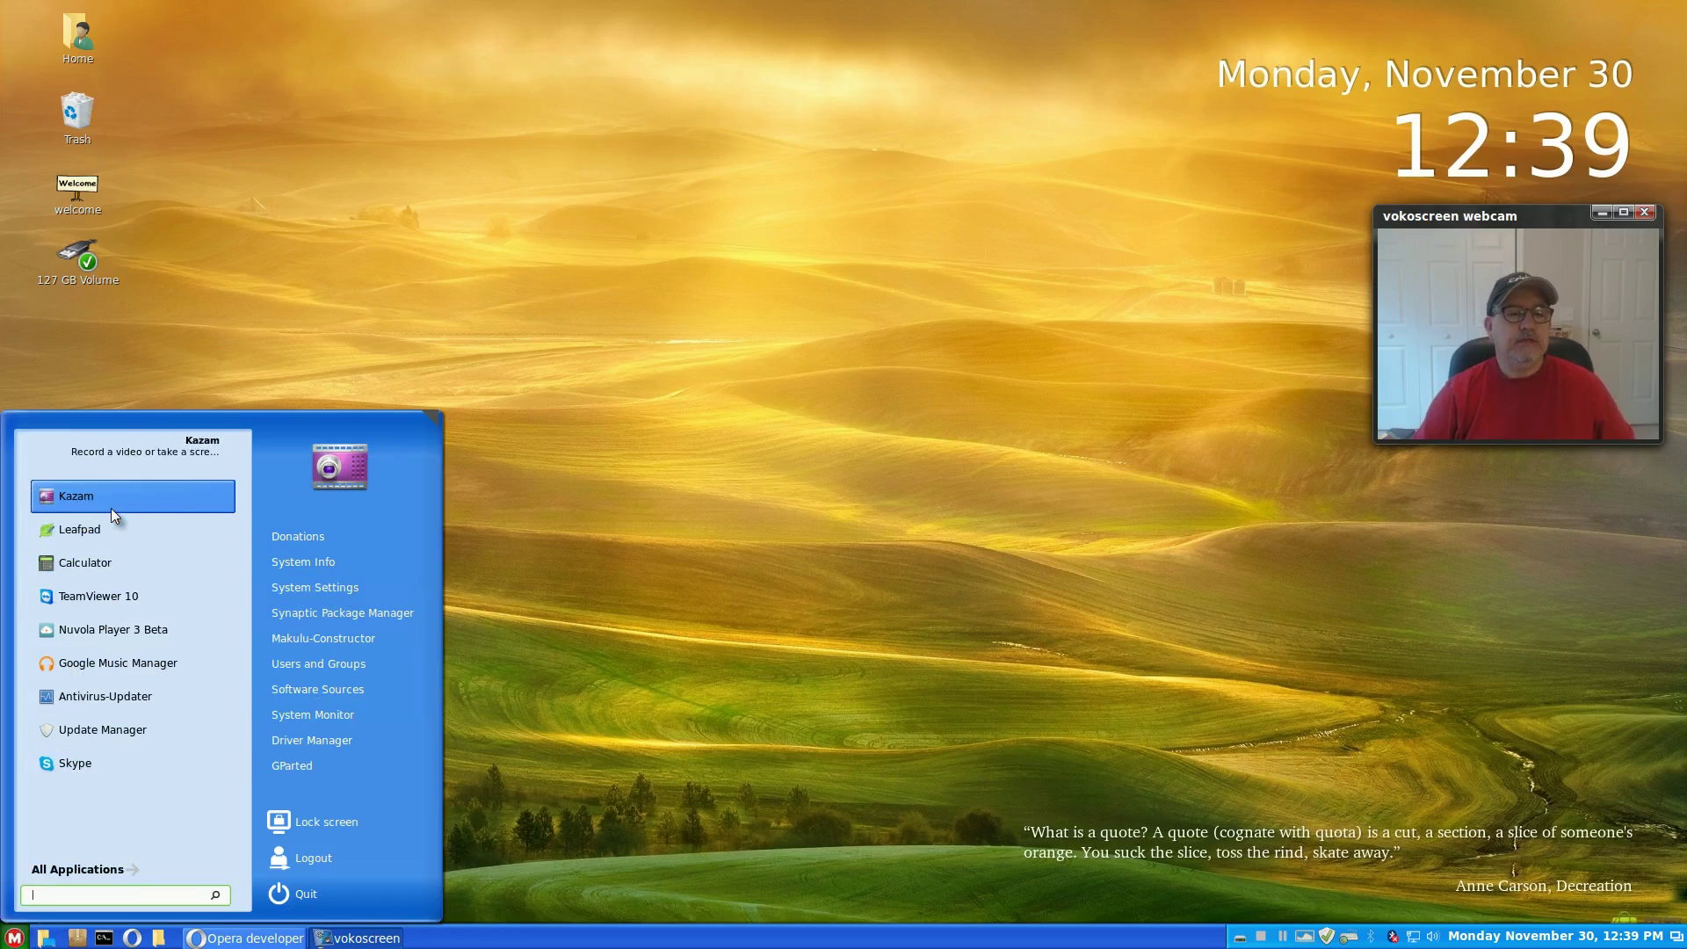
{"action": "left_click", "coordinate": [114, 868]}
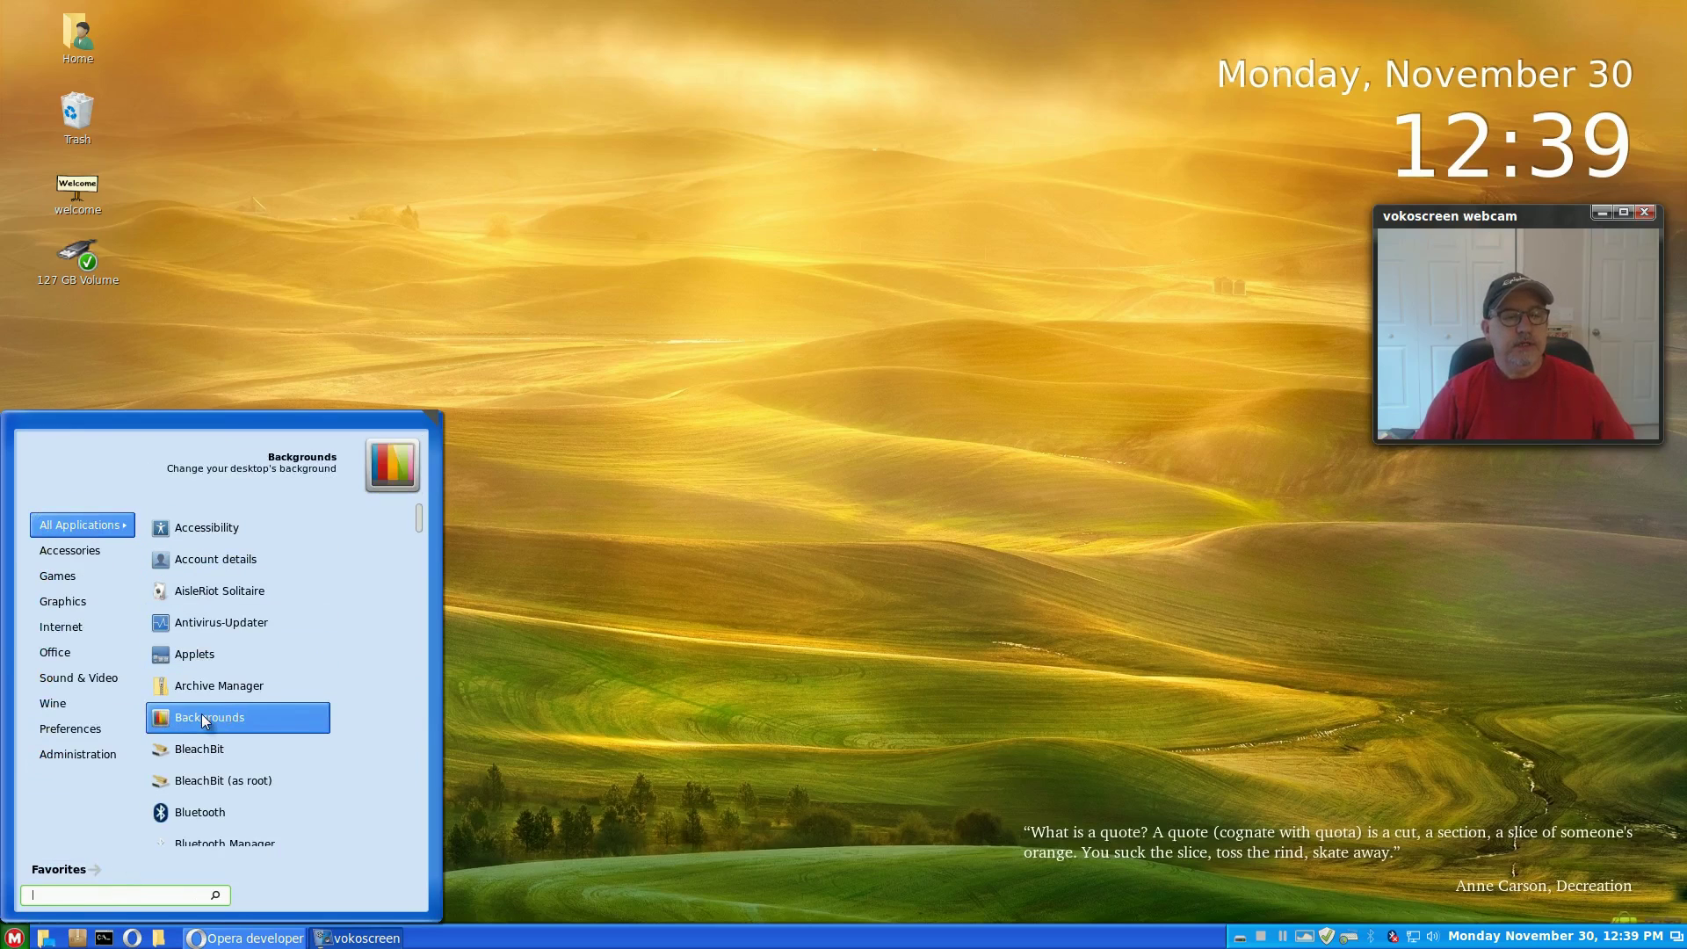
{"action": "scroll", "coordinate": [185, 650], "scroll_direction": "down", "scroll_amount": 3}
{"action": "scroll", "coordinate": [189, 659], "scroll_direction": "down", "scroll_amount": 15}
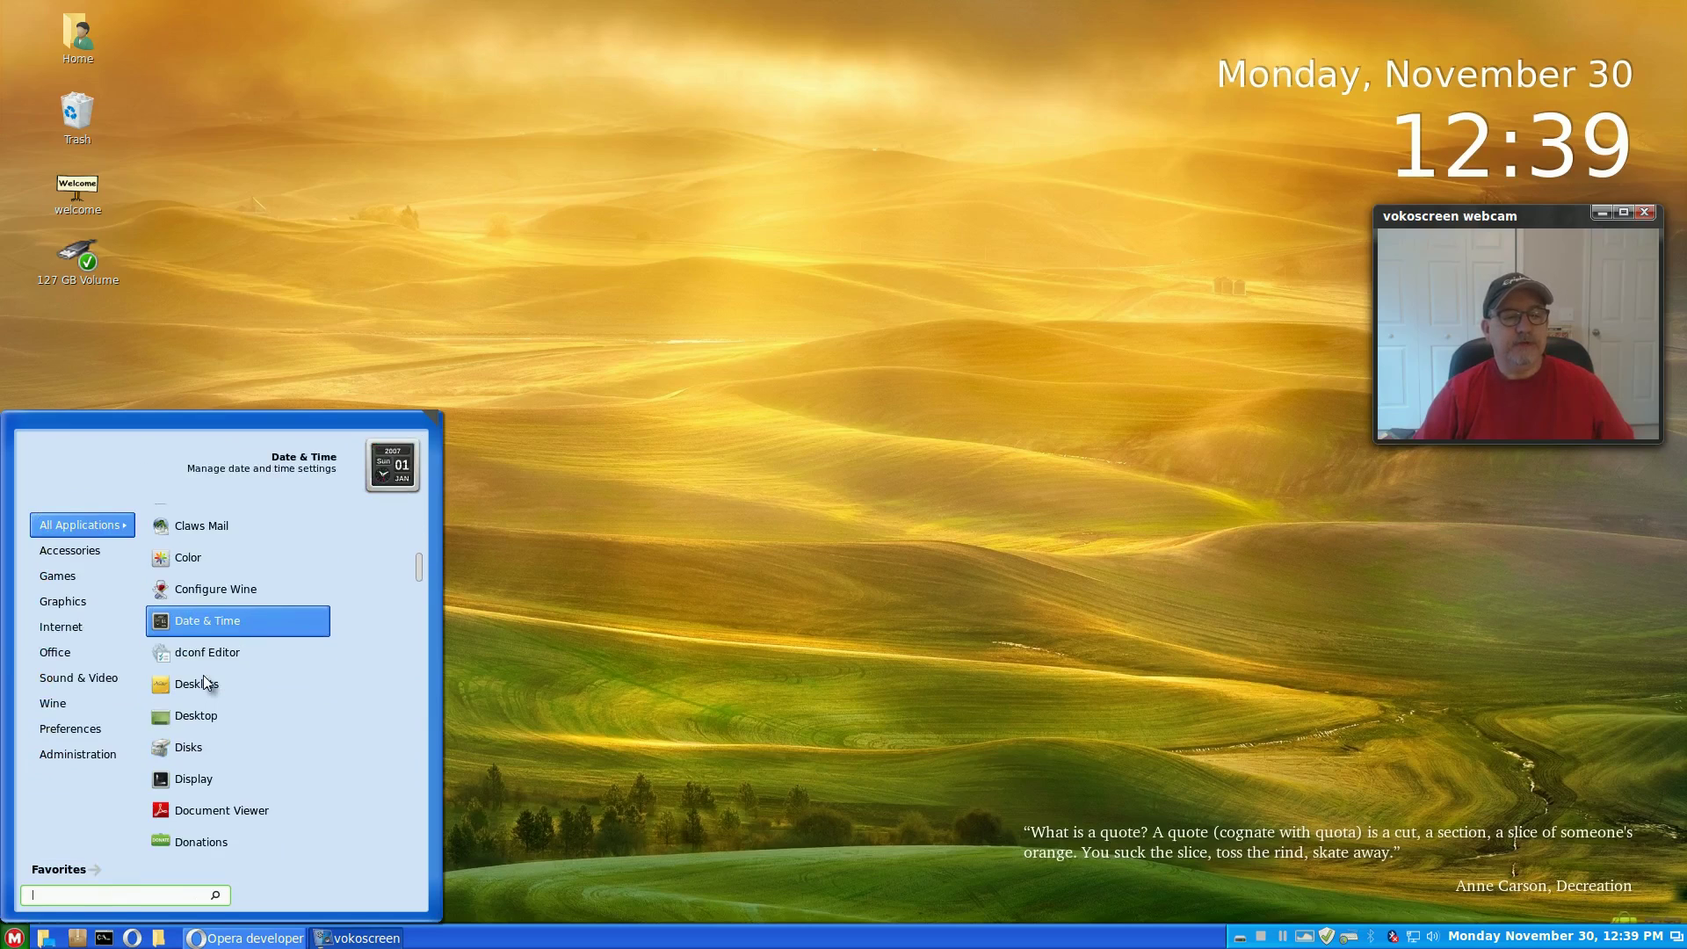
{"action": "scroll", "coordinate": [204, 694], "scroll_direction": "down", "scroll_amount": 8}
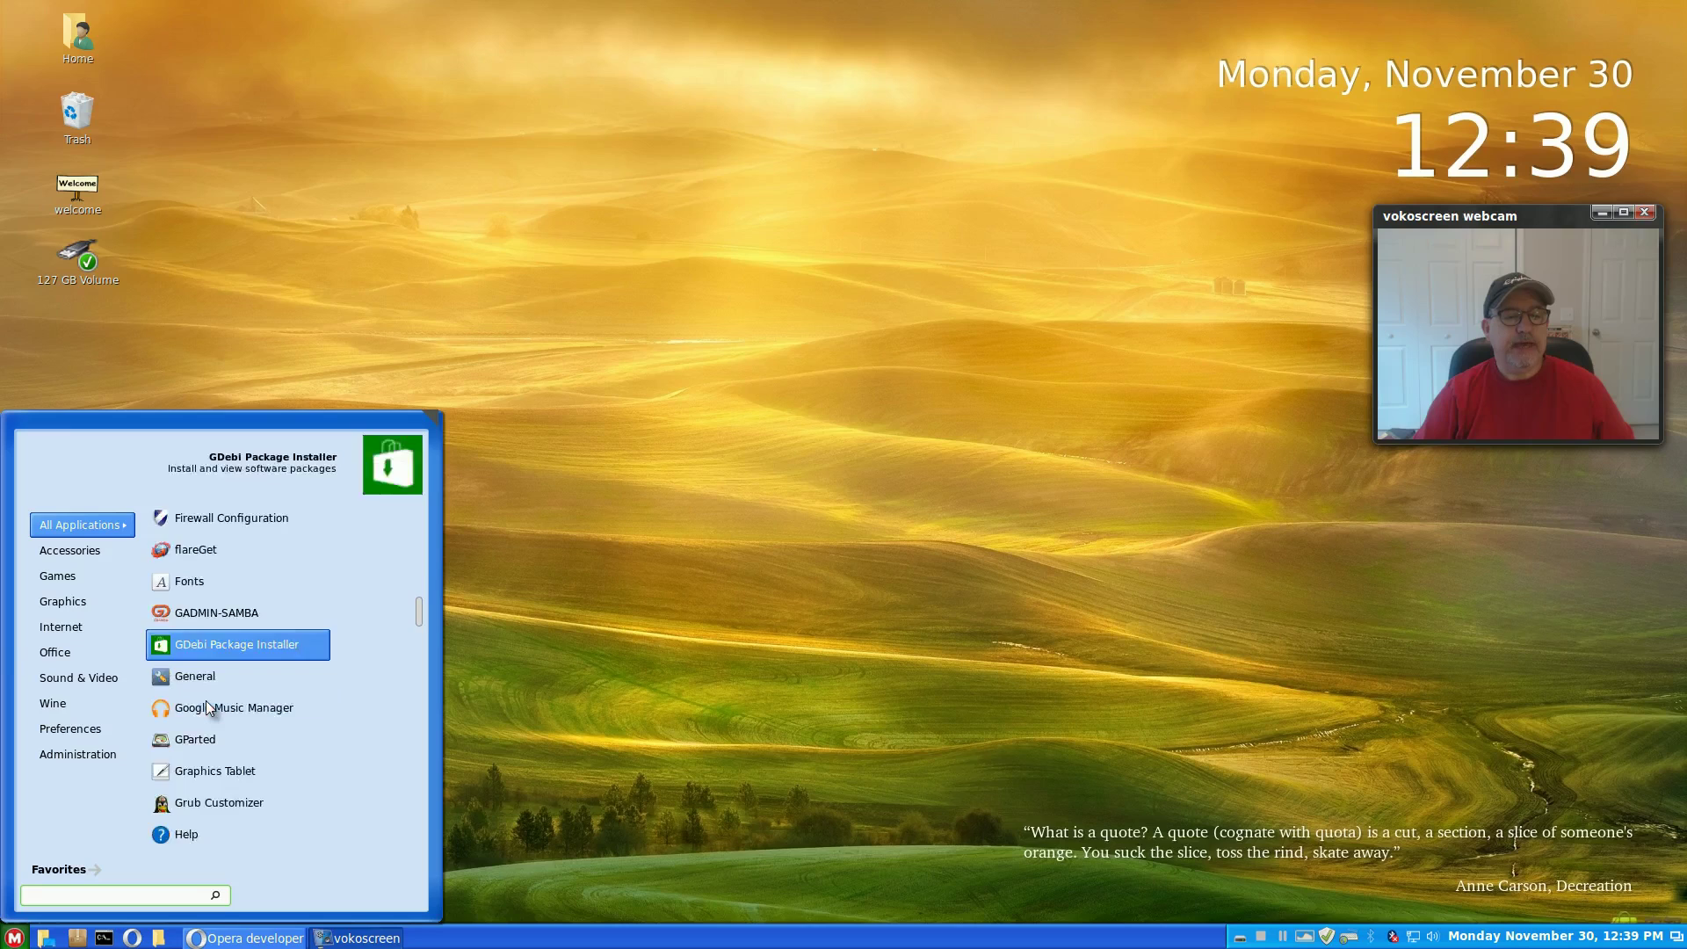
{"action": "scroll", "coordinate": [206, 700], "scroll_direction": "down", "scroll_amount": 8}
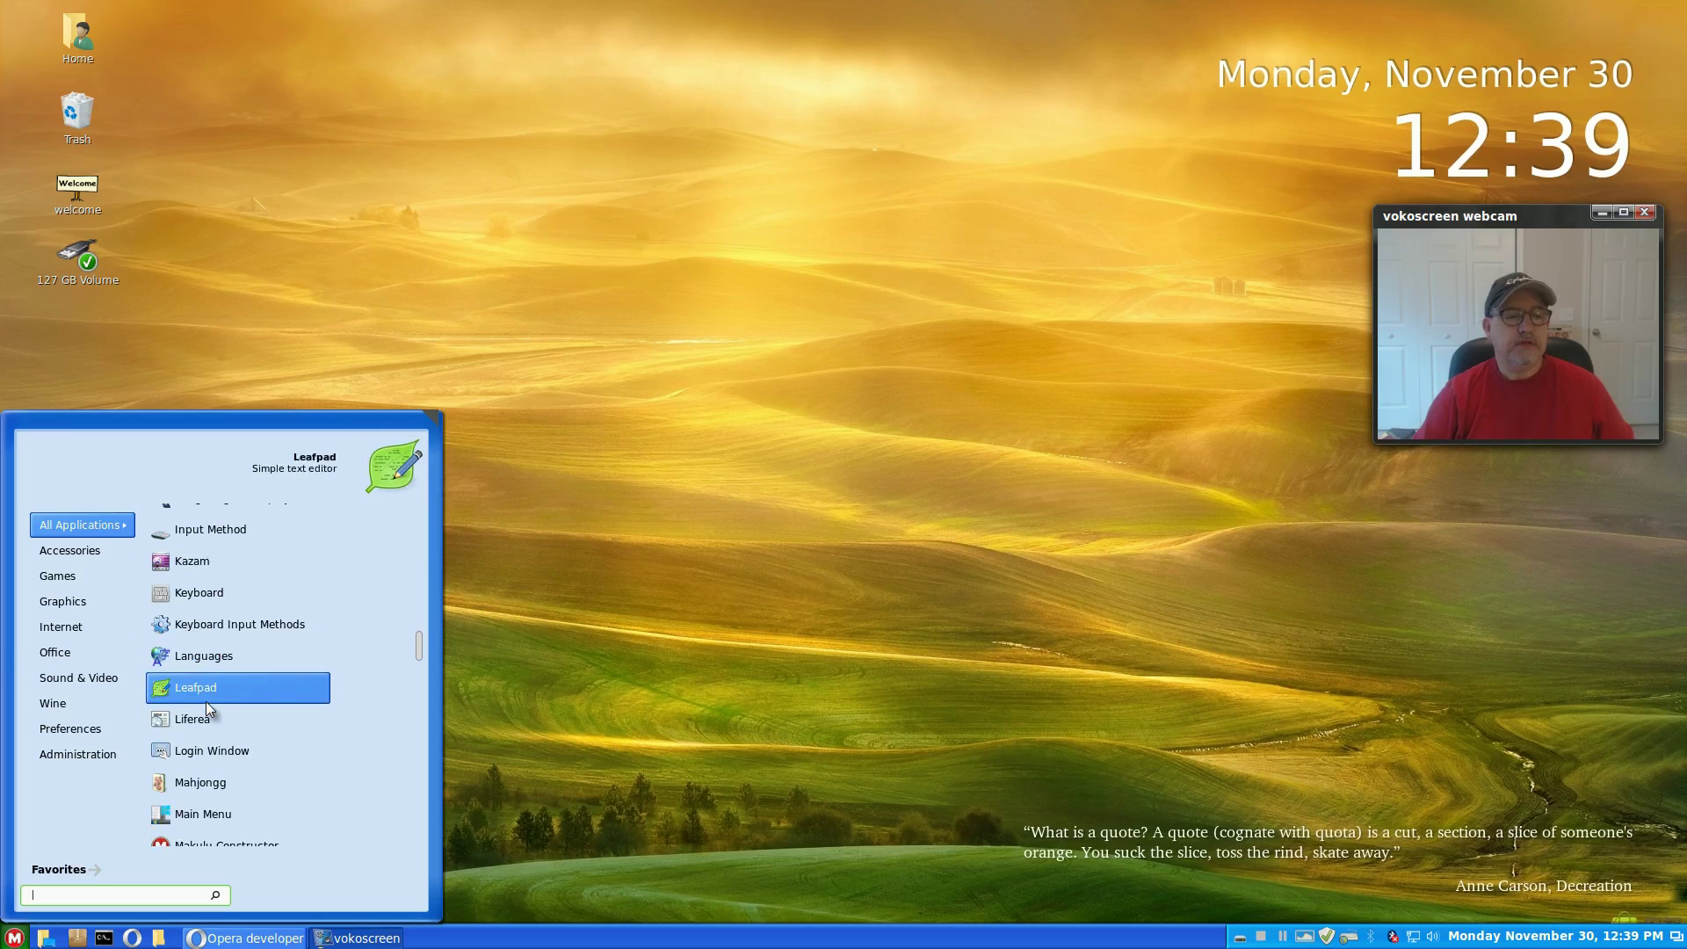
{"action": "scroll", "coordinate": [206, 704], "scroll_direction": "down", "scroll_amount": 2}
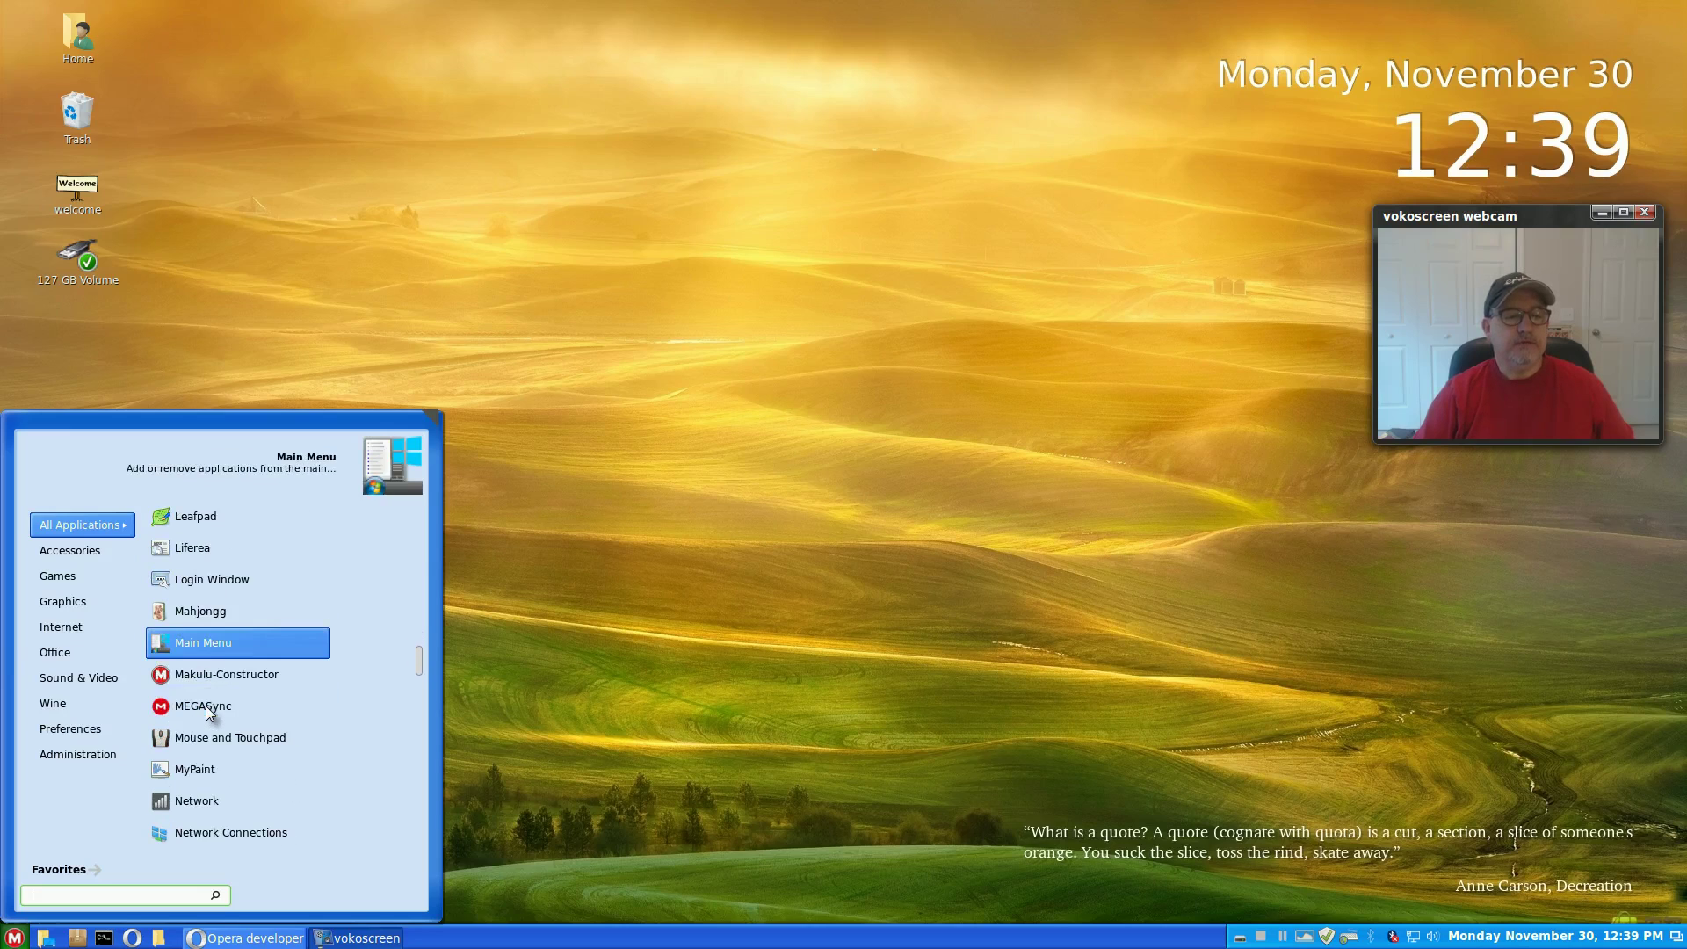
{"action": "scroll", "coordinate": [205, 707], "scroll_direction": "down", "scroll_amount": 2}
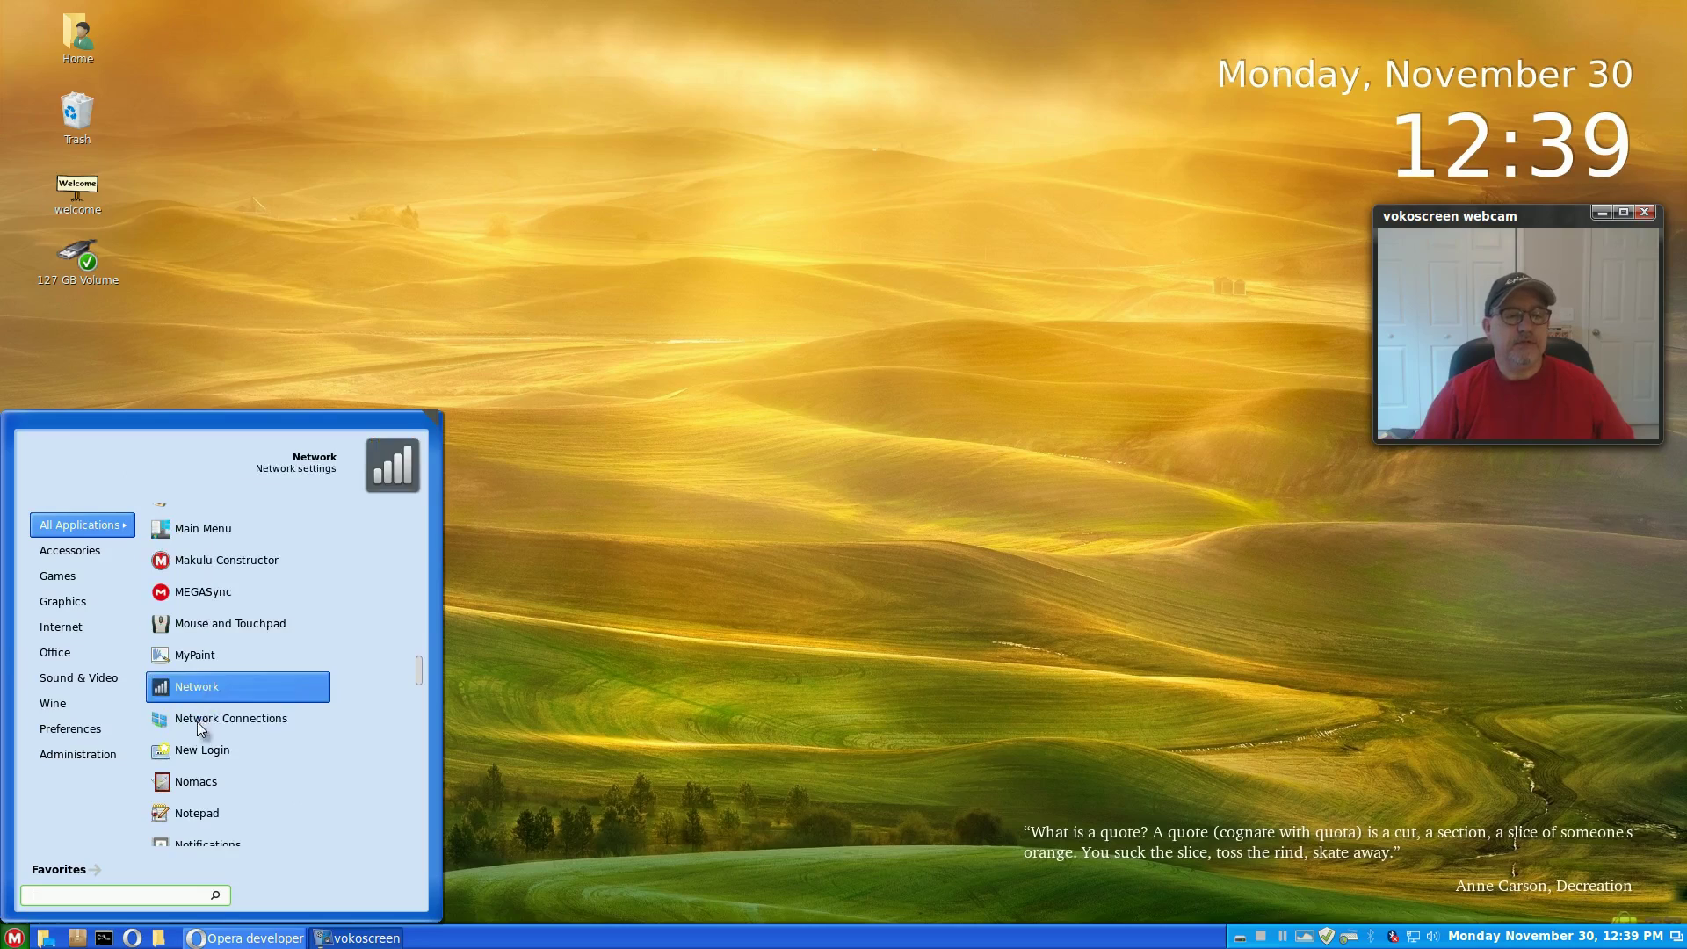
{"action": "scroll", "coordinate": [190, 782], "scroll_direction": "down", "scroll_amount": 3}
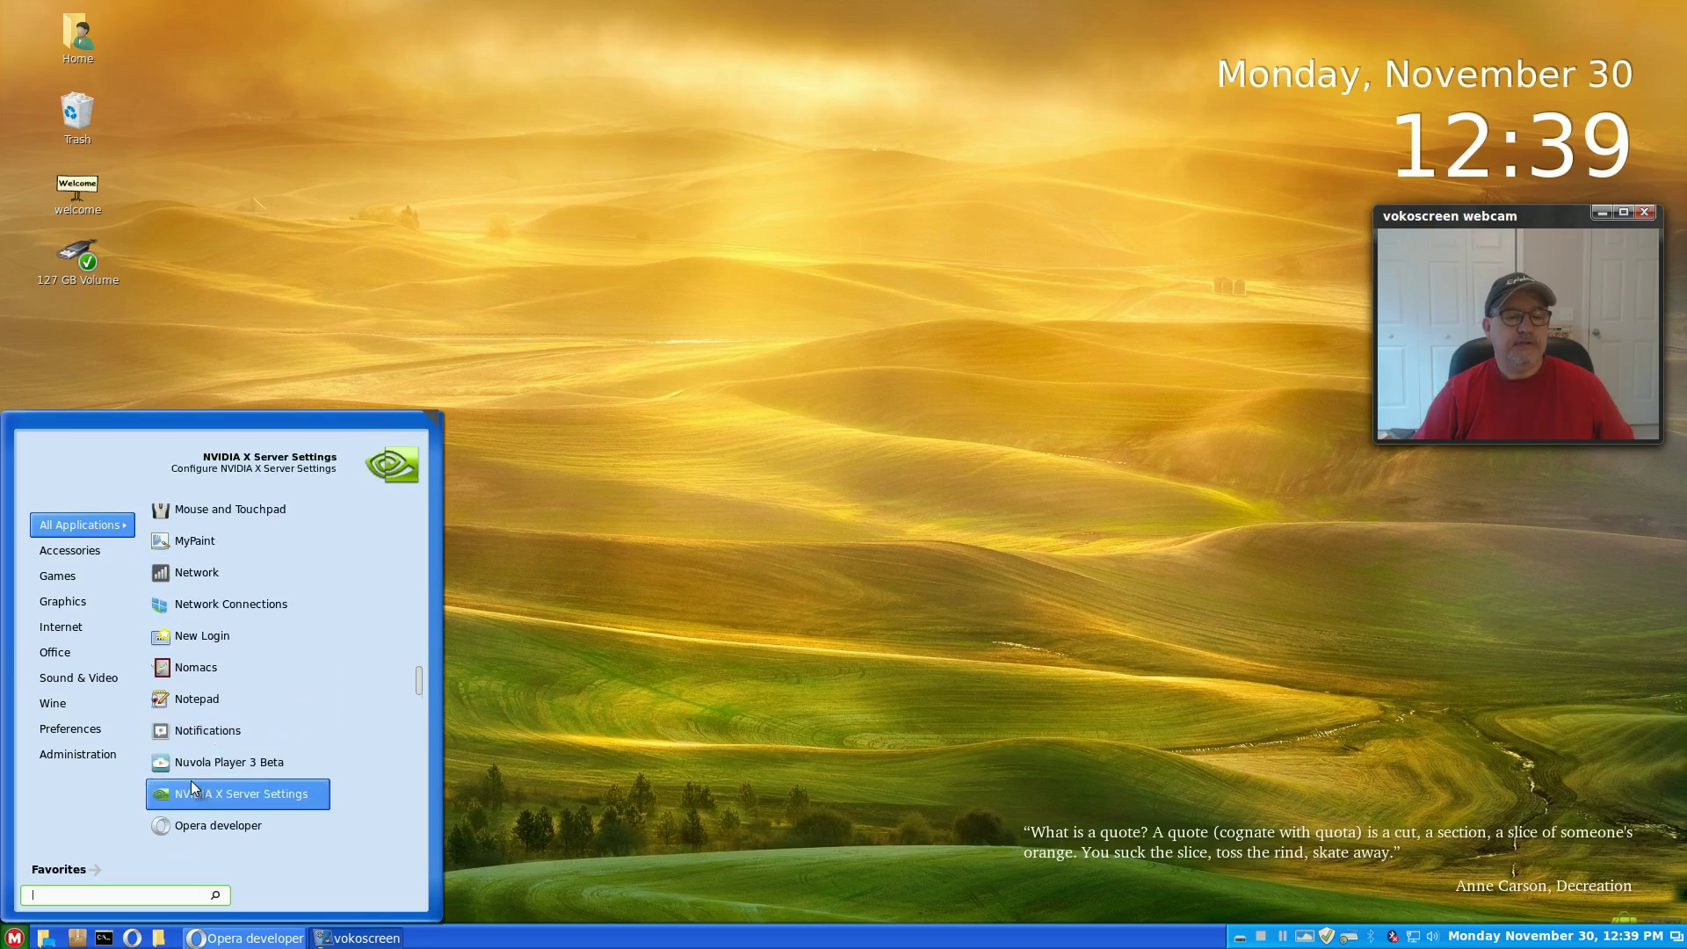
{"action": "scroll", "coordinate": [211, 733], "scroll_direction": "up", "scroll_amount": 8}
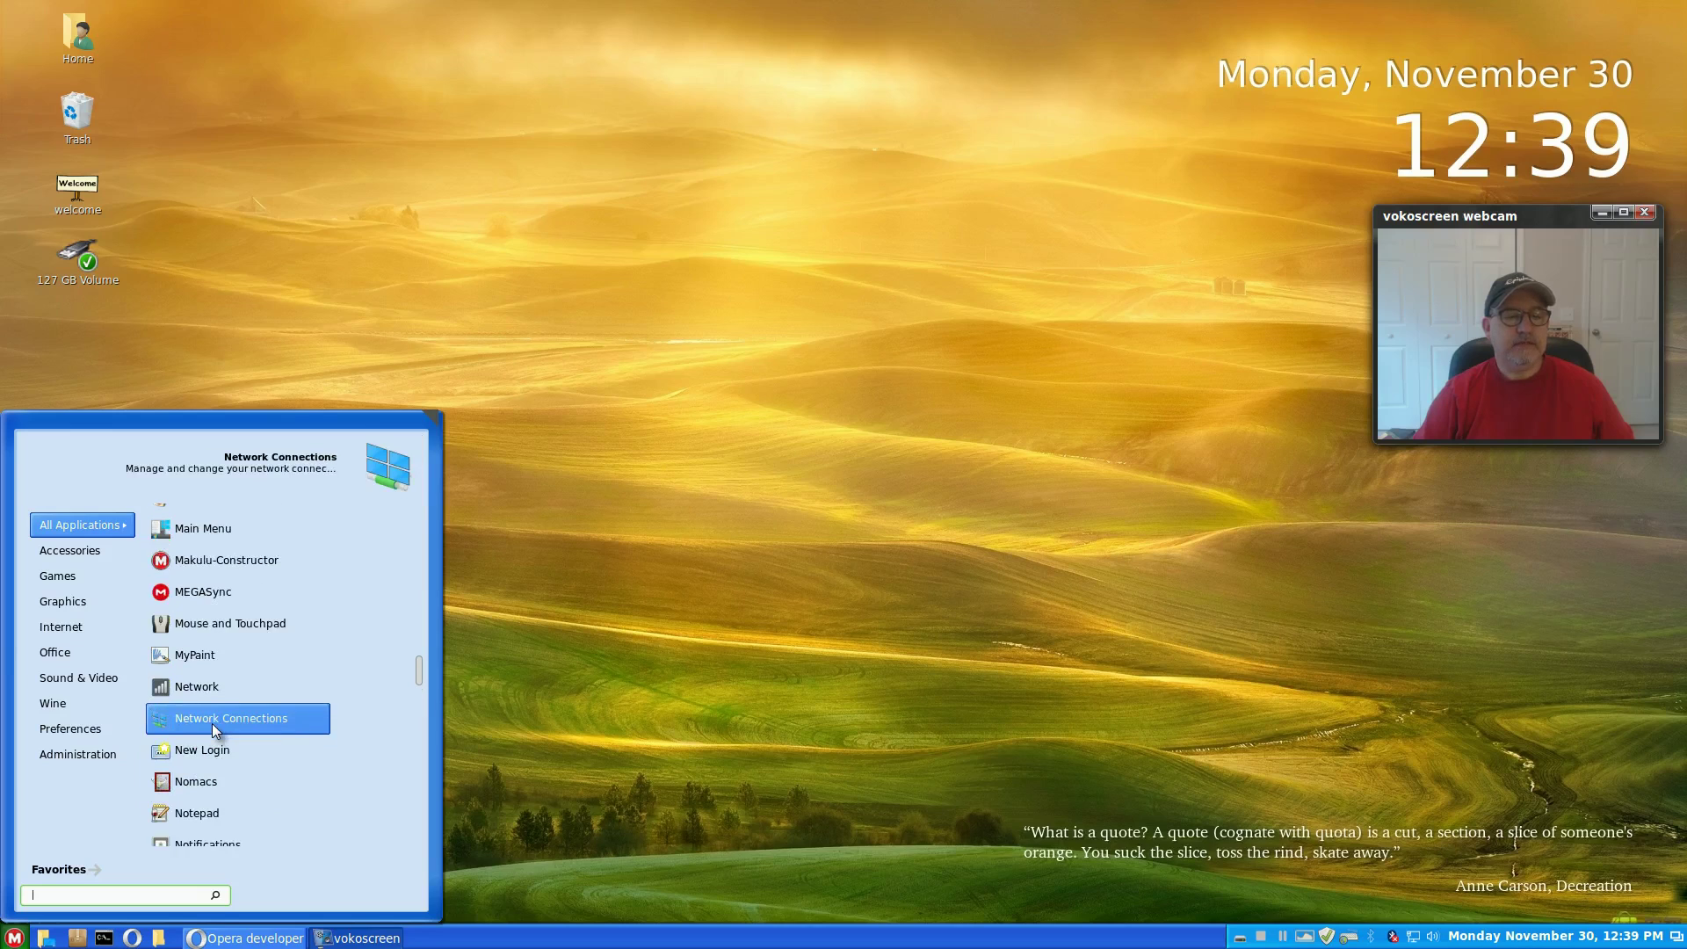
{"action": "scroll", "coordinate": [228, 603], "scroll_direction": "up", "scroll_amount": 7}
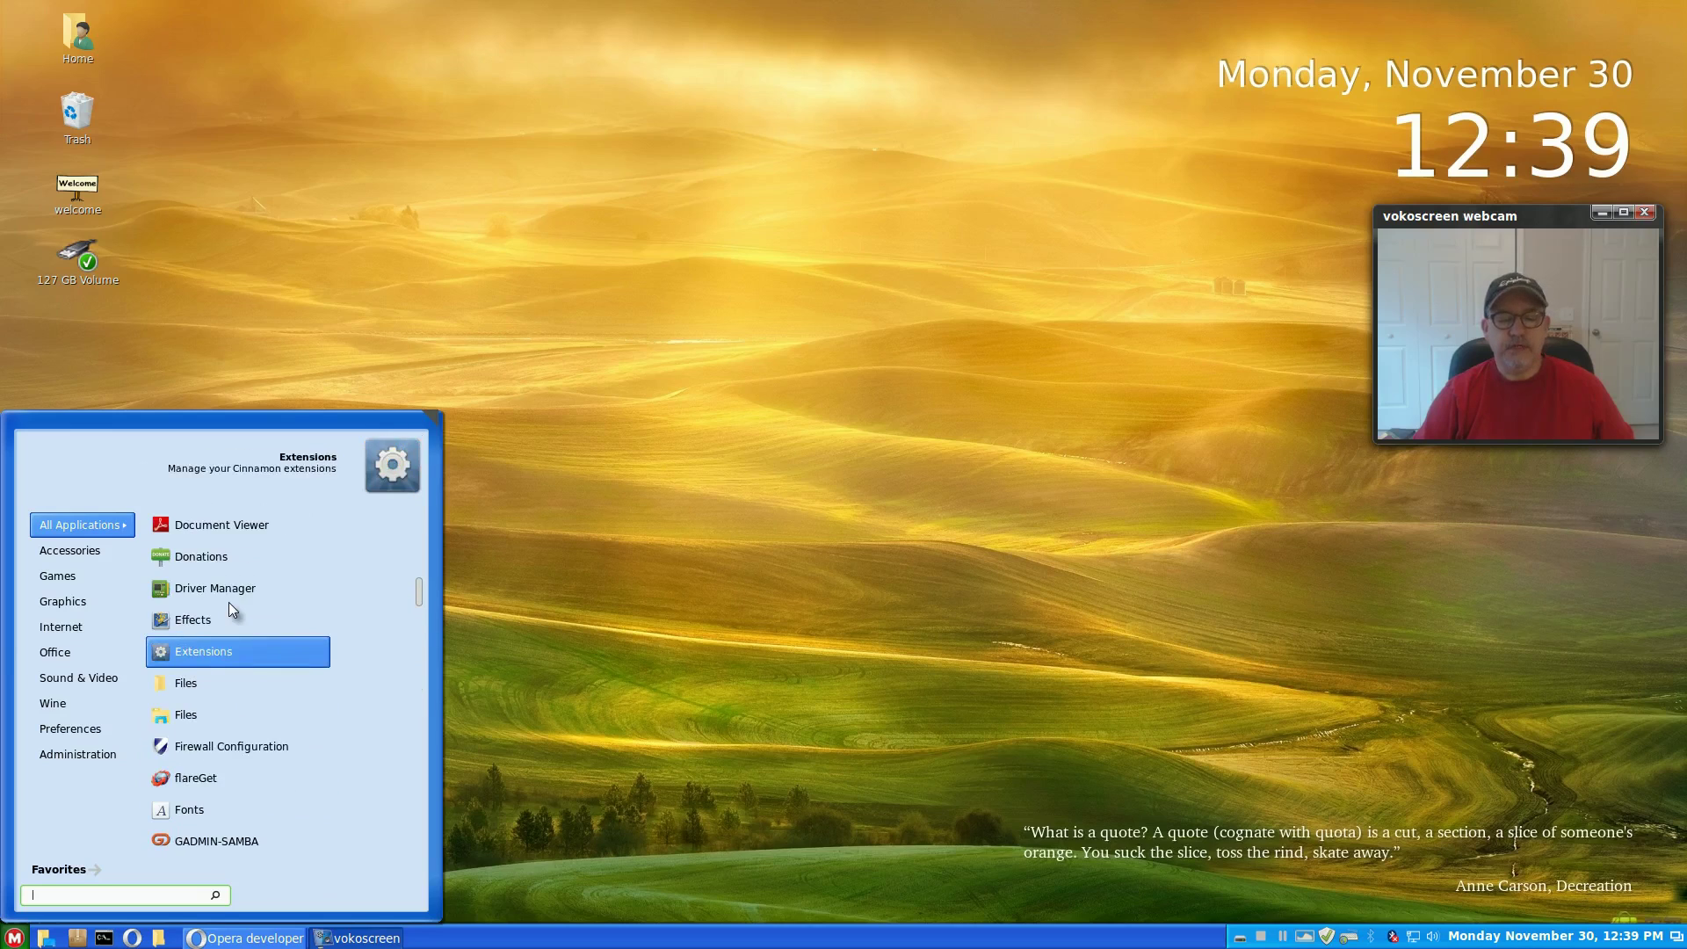
{"action": "scroll", "coordinate": [219, 588], "scroll_direction": "up", "scroll_amount": 5}
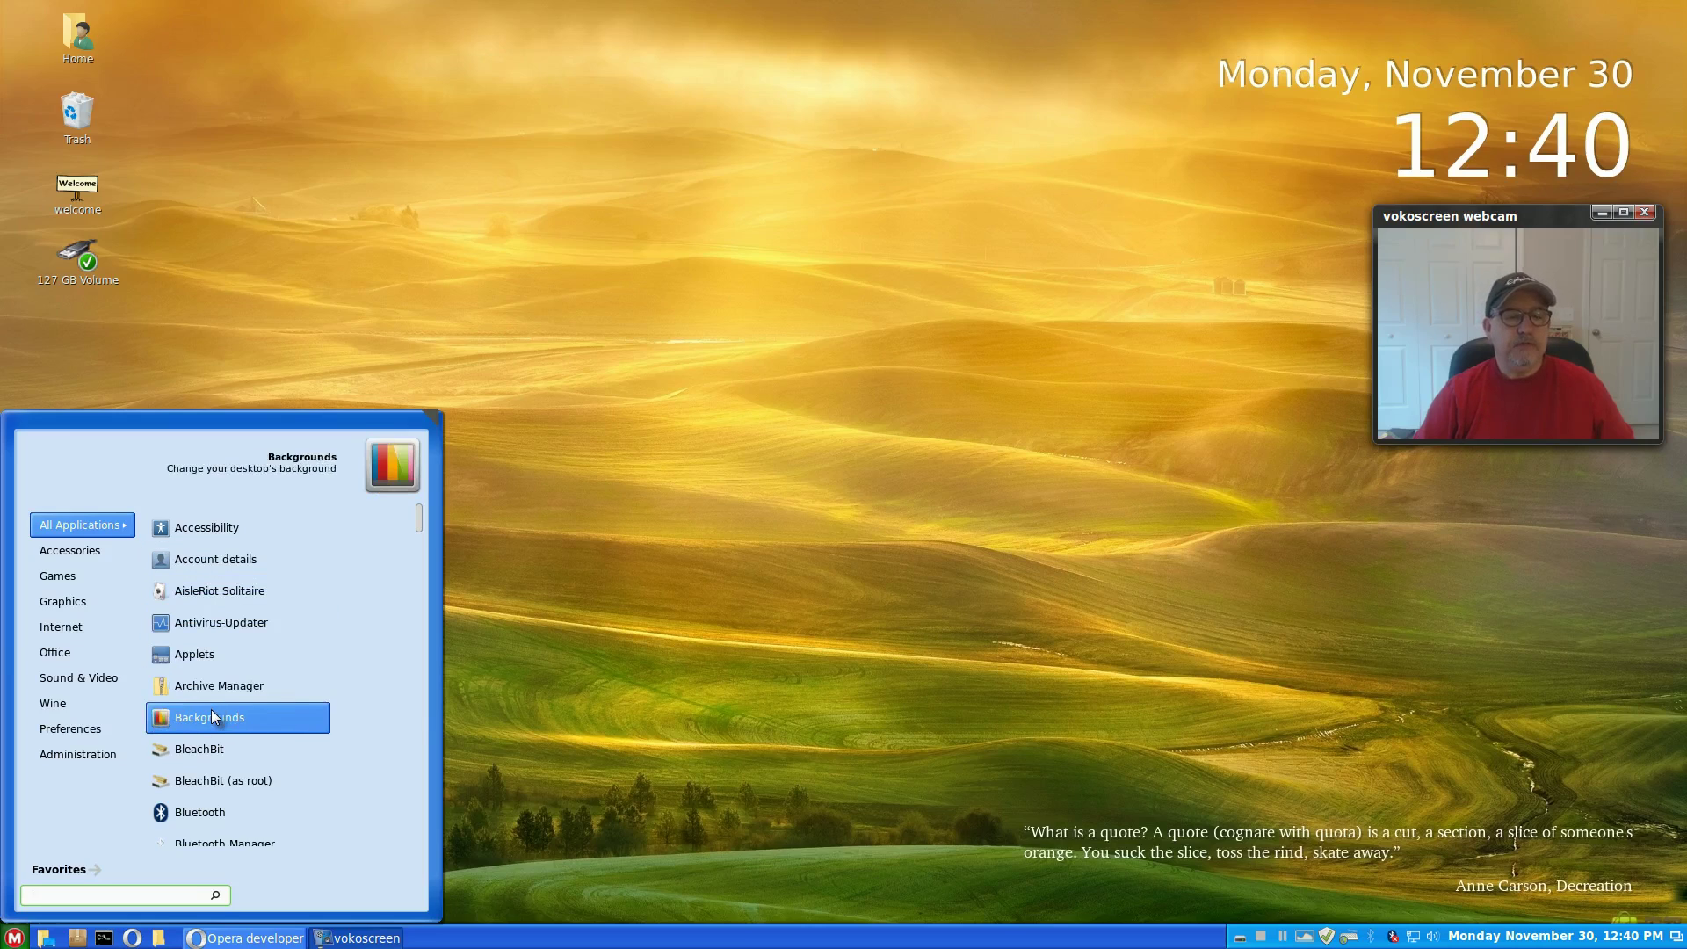
{"action": "scroll", "coordinate": [215, 683], "scroll_direction": "down", "scroll_amount": 4}
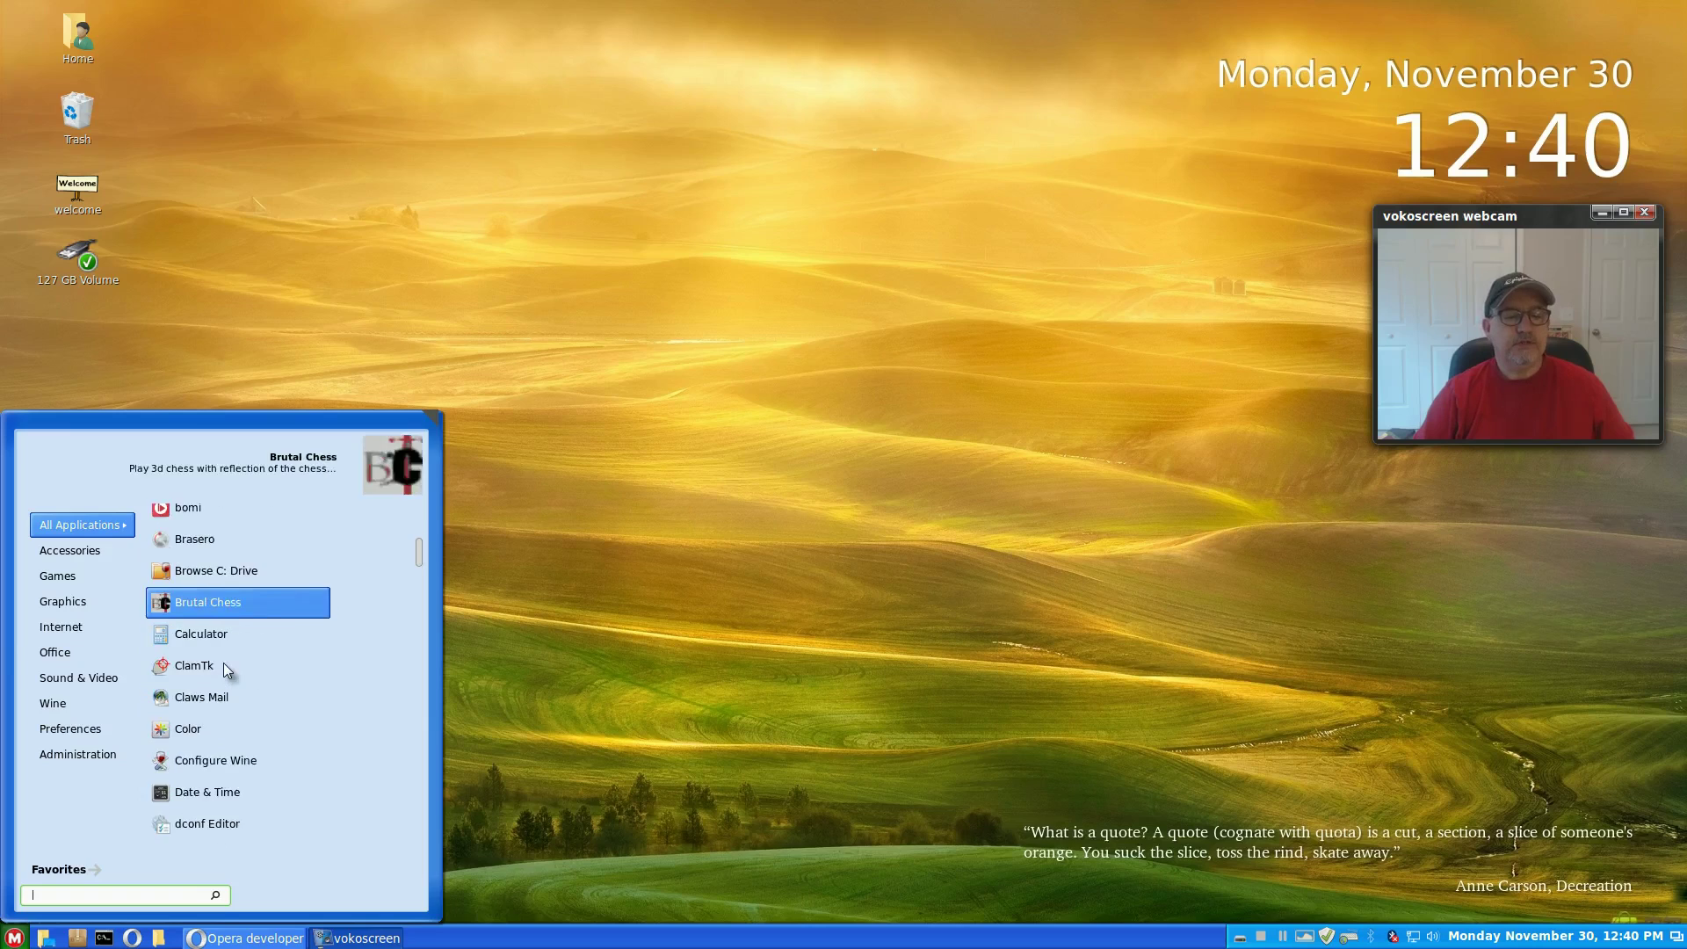
{"action": "scroll", "coordinate": [223, 662], "scroll_direction": "down", "scroll_amount": 5}
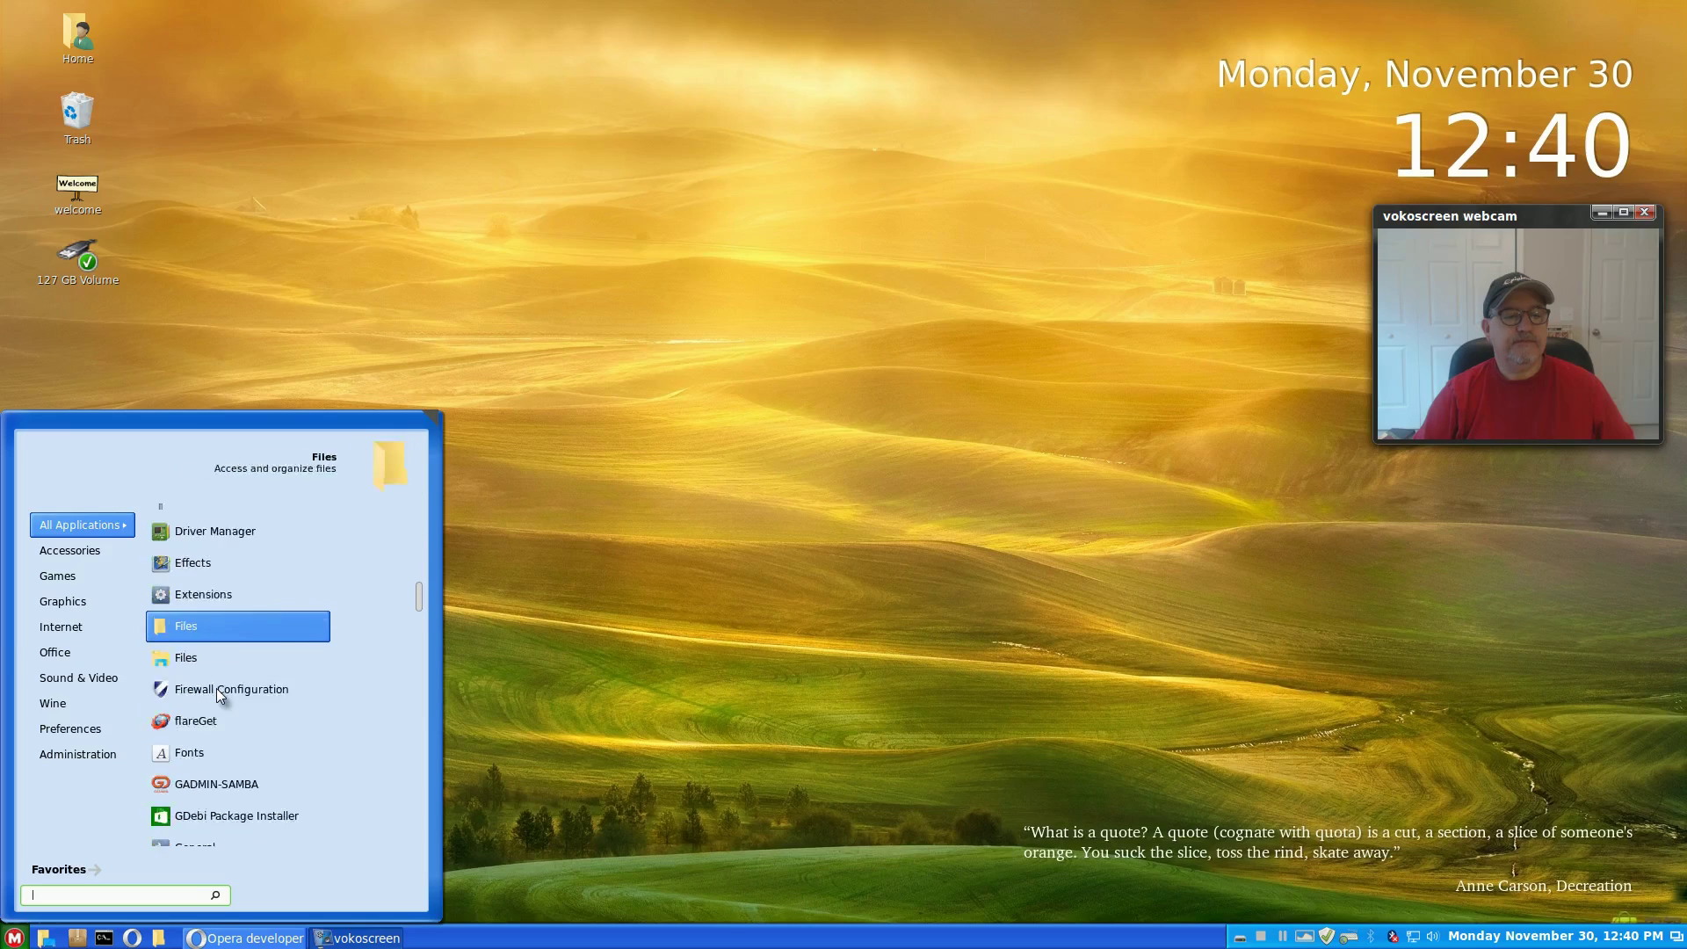
{"action": "scroll", "coordinate": [216, 688], "scroll_direction": "down", "scroll_amount": 3}
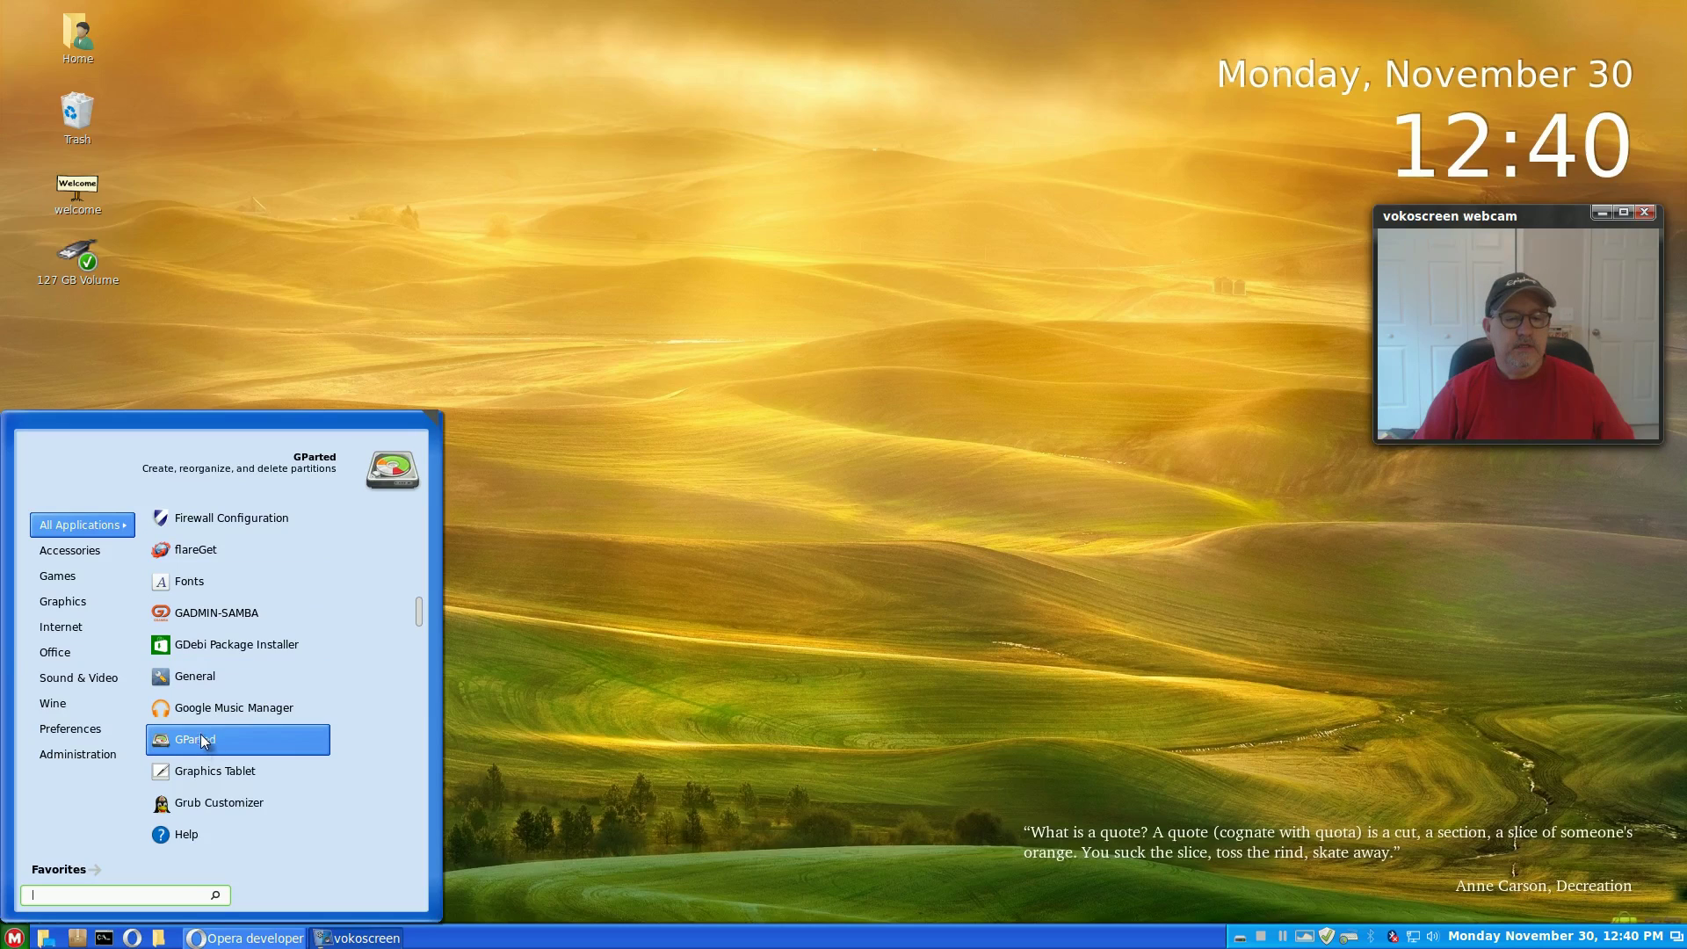
{"action": "scroll", "coordinate": [200, 746], "scroll_direction": "down", "scroll_amount": 6}
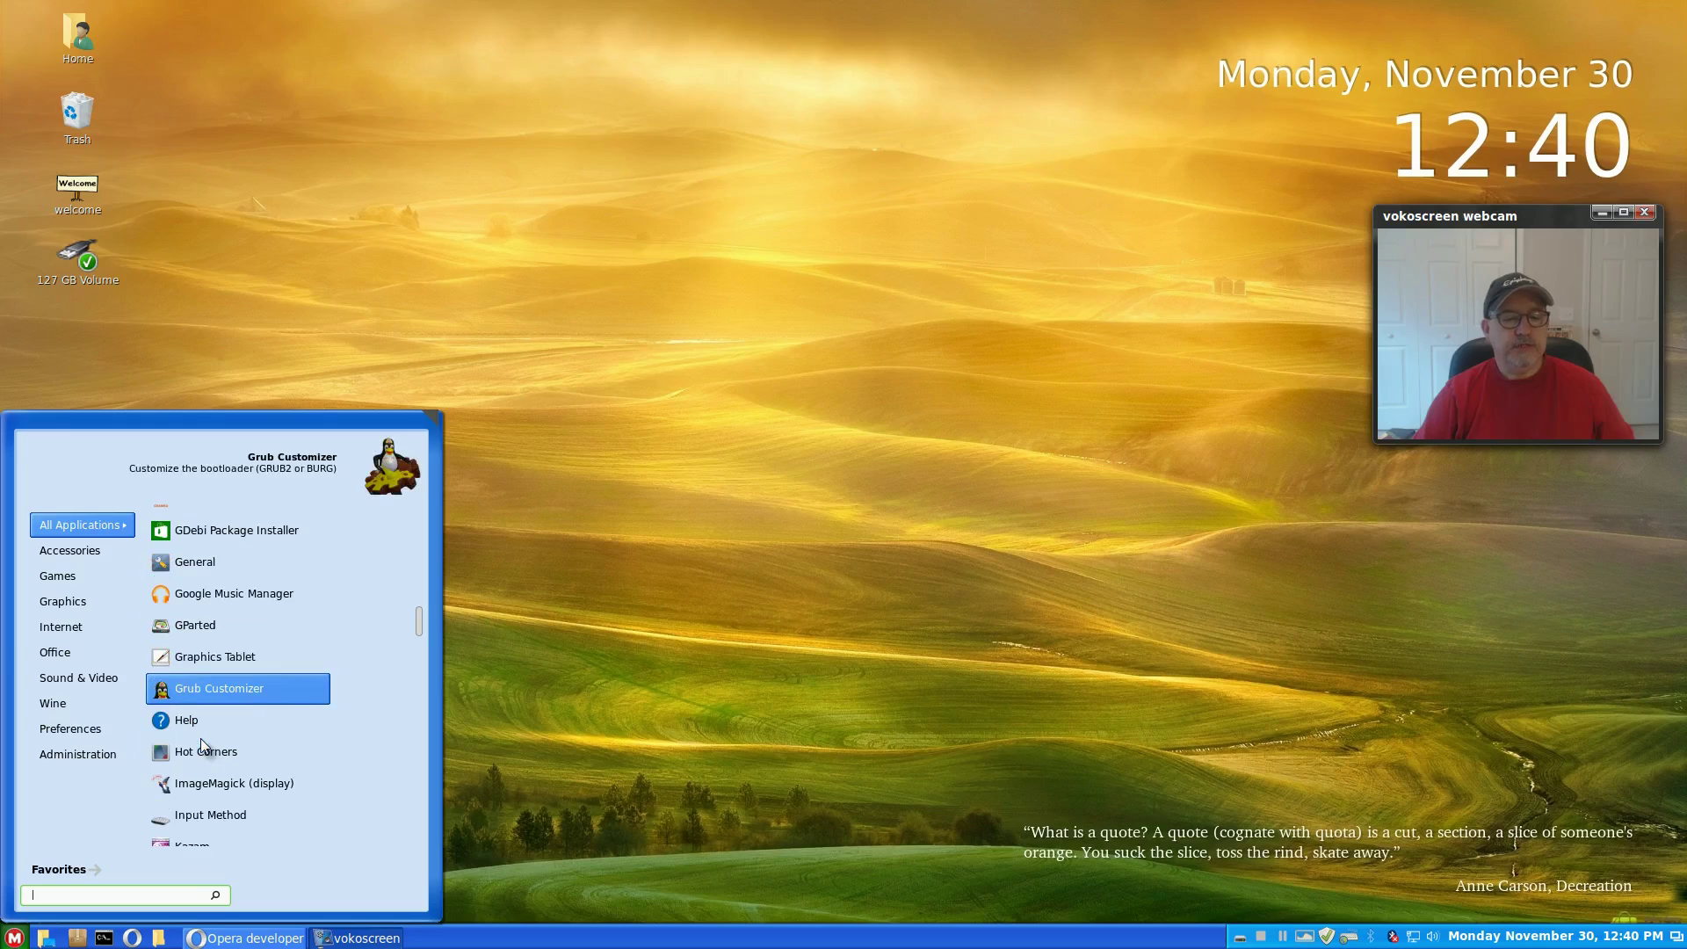
{"action": "scroll", "coordinate": [198, 740], "scroll_direction": "down", "scroll_amount": 2}
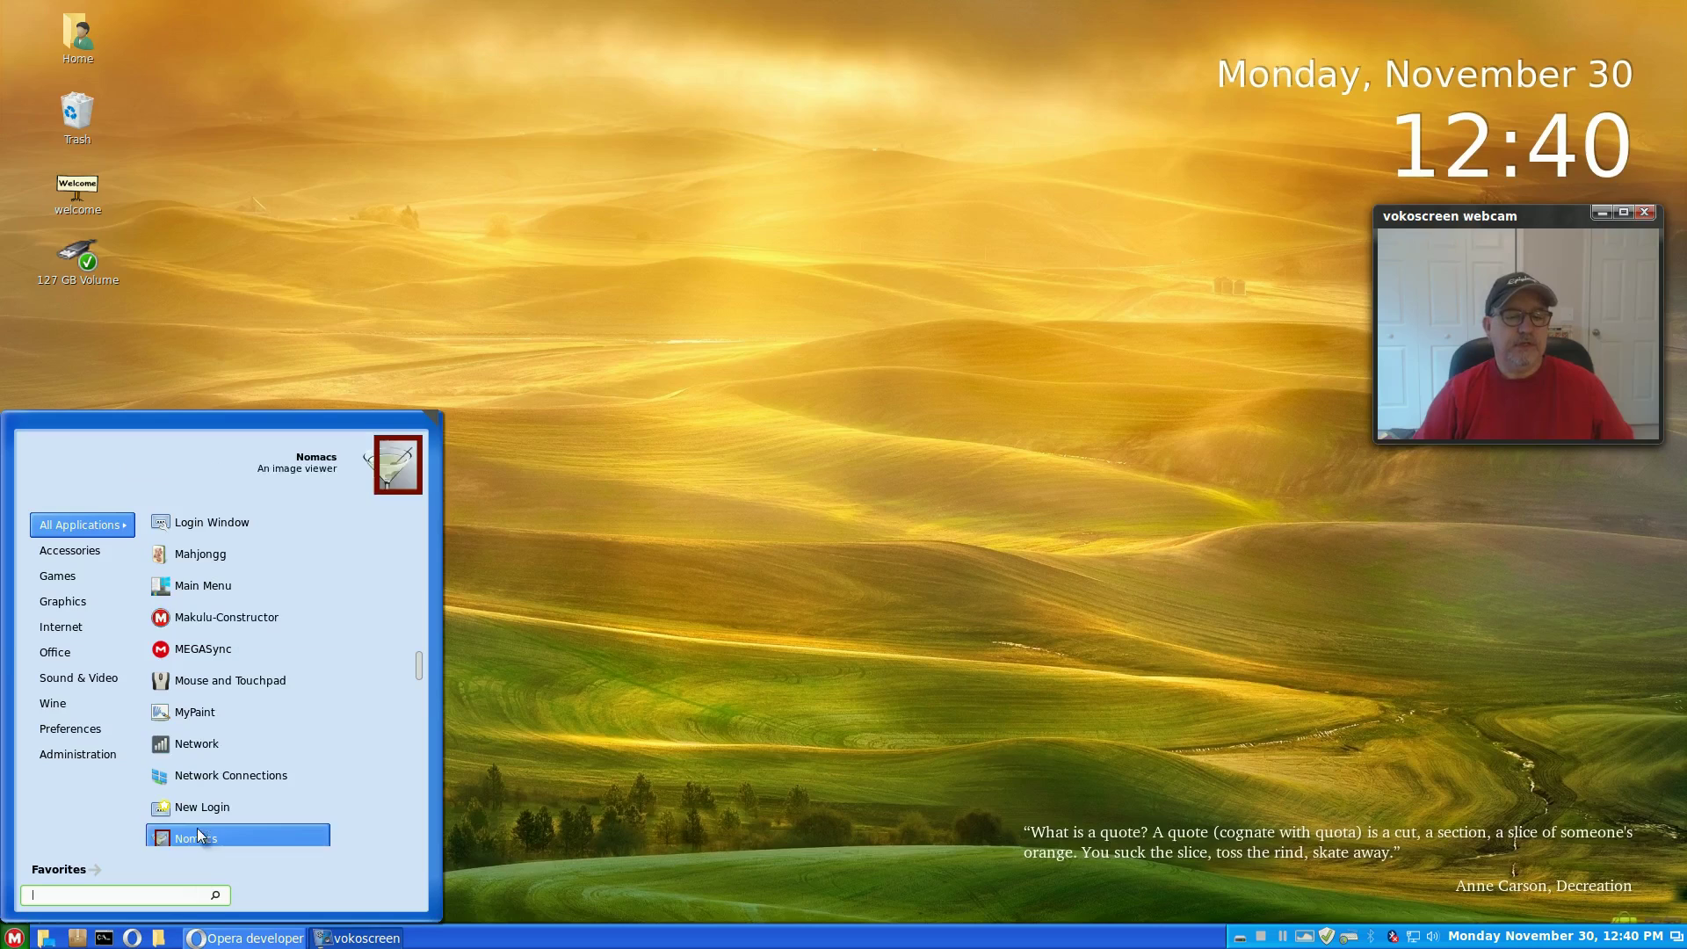
{"action": "scroll", "coordinate": [213, 536], "scroll_direction": "up", "scroll_amount": 3}
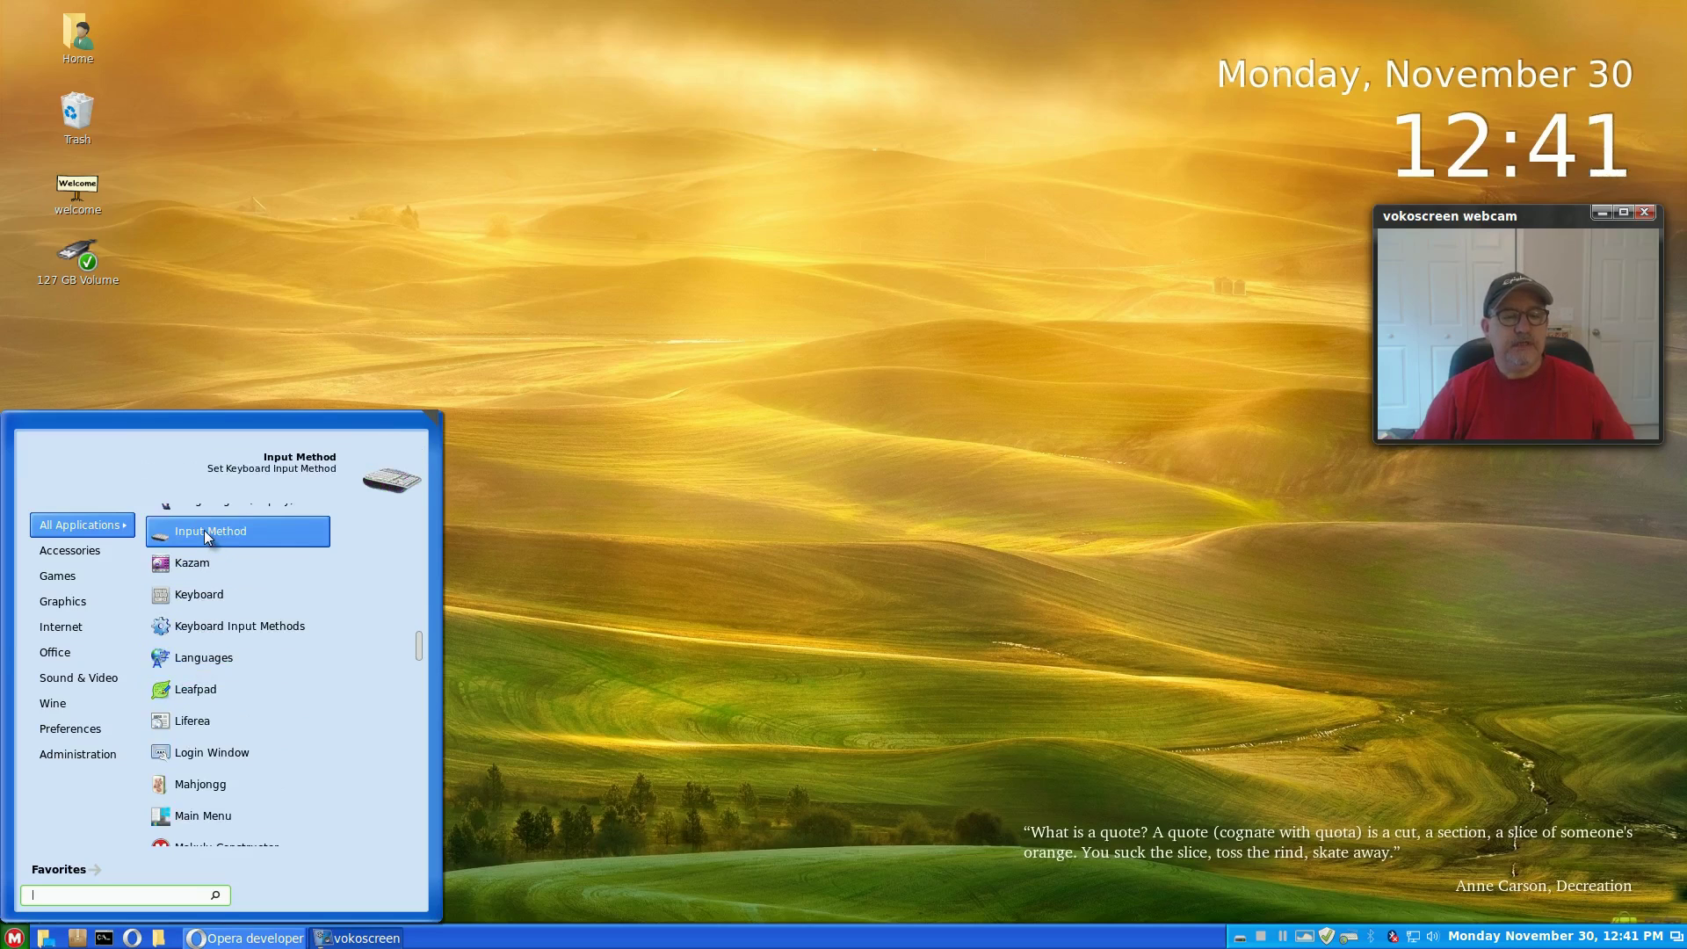
Step: Browse the Administration category, then scroll Preferences down to System Settings and Themes
{"action": "left_click", "coordinate": [85, 754]}
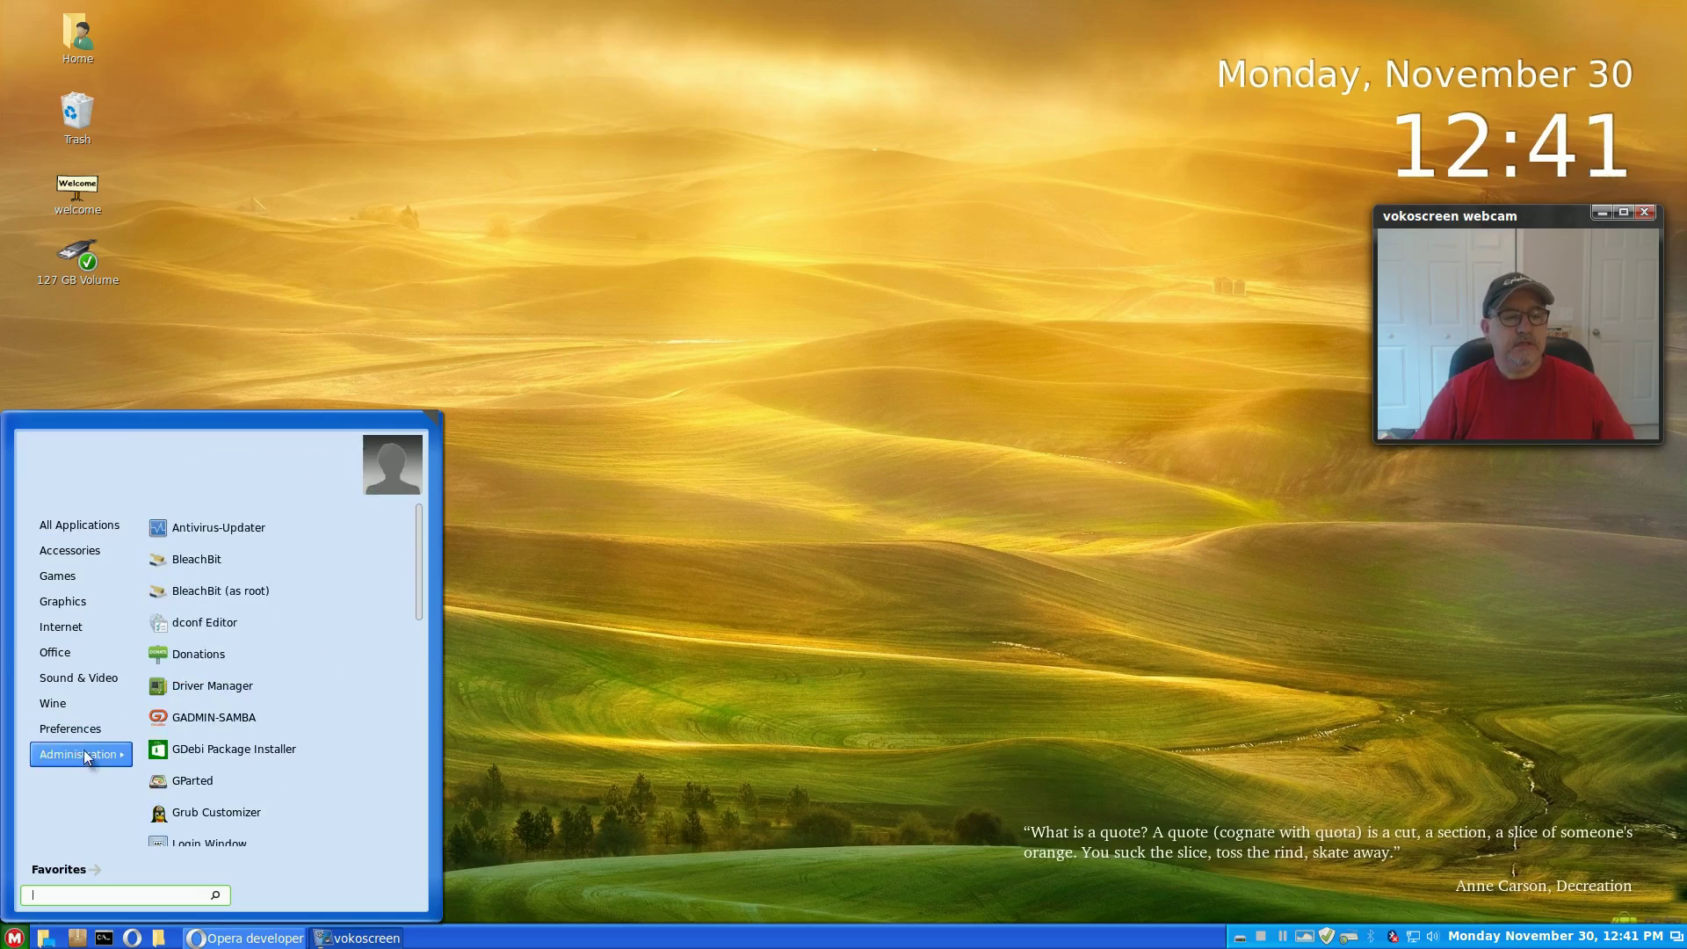
{"action": "scroll", "coordinate": [211, 742], "scroll_direction": "down", "scroll_amount": 5}
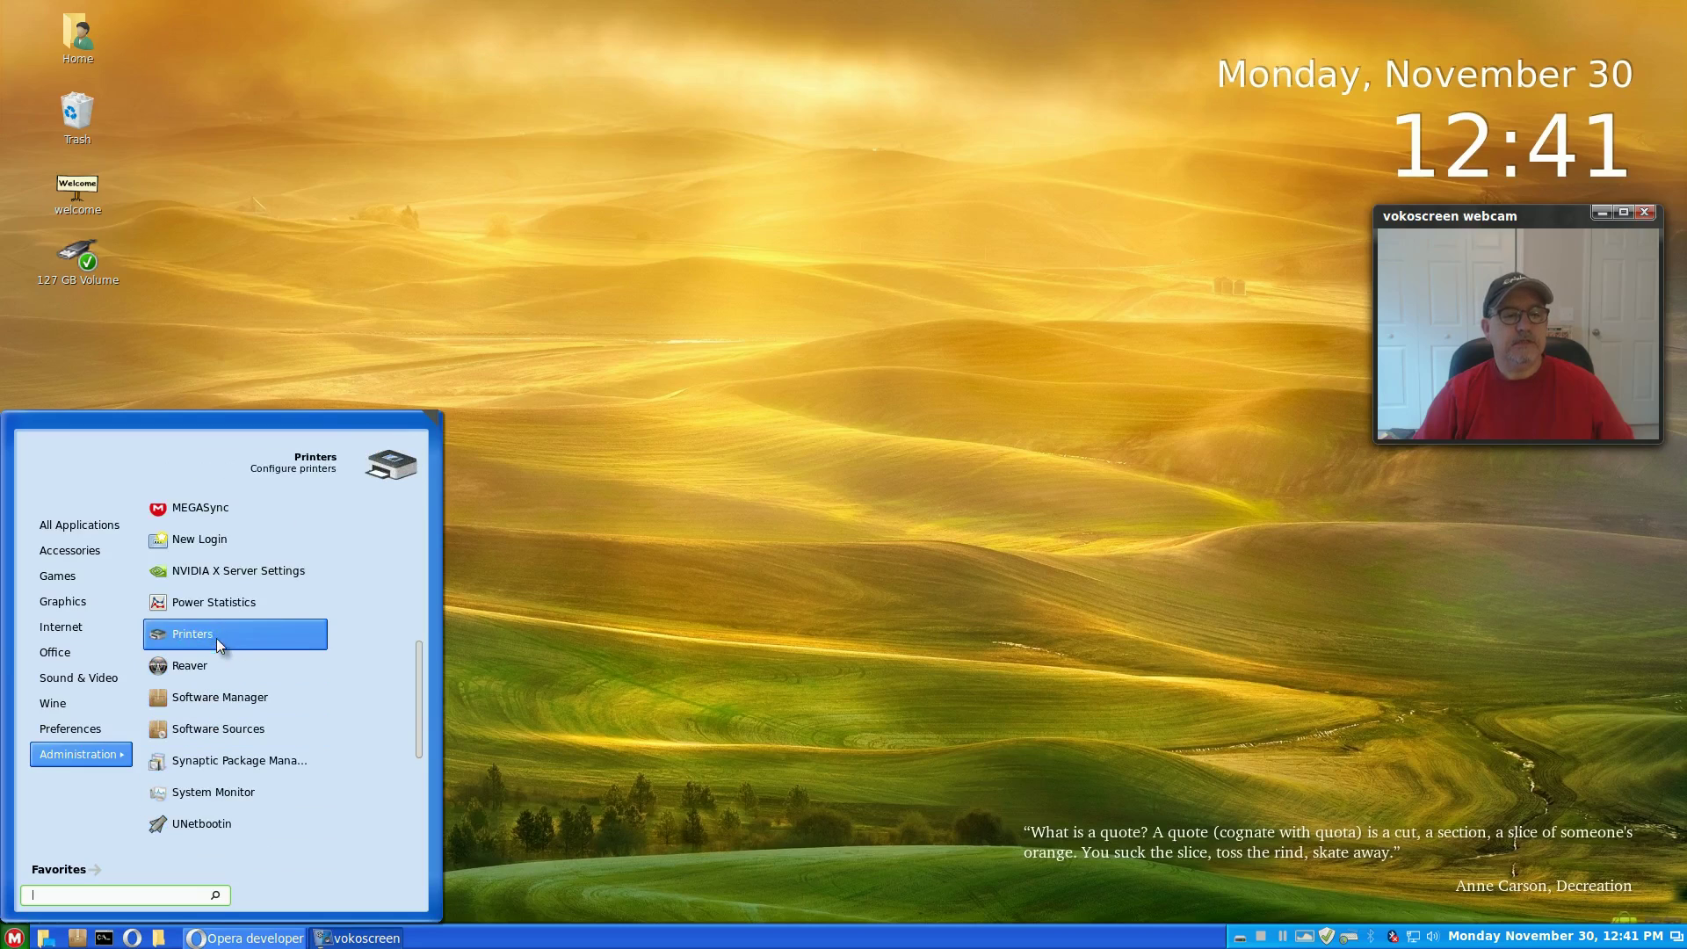
{"action": "mouse_move", "coordinate": [60, 726]}
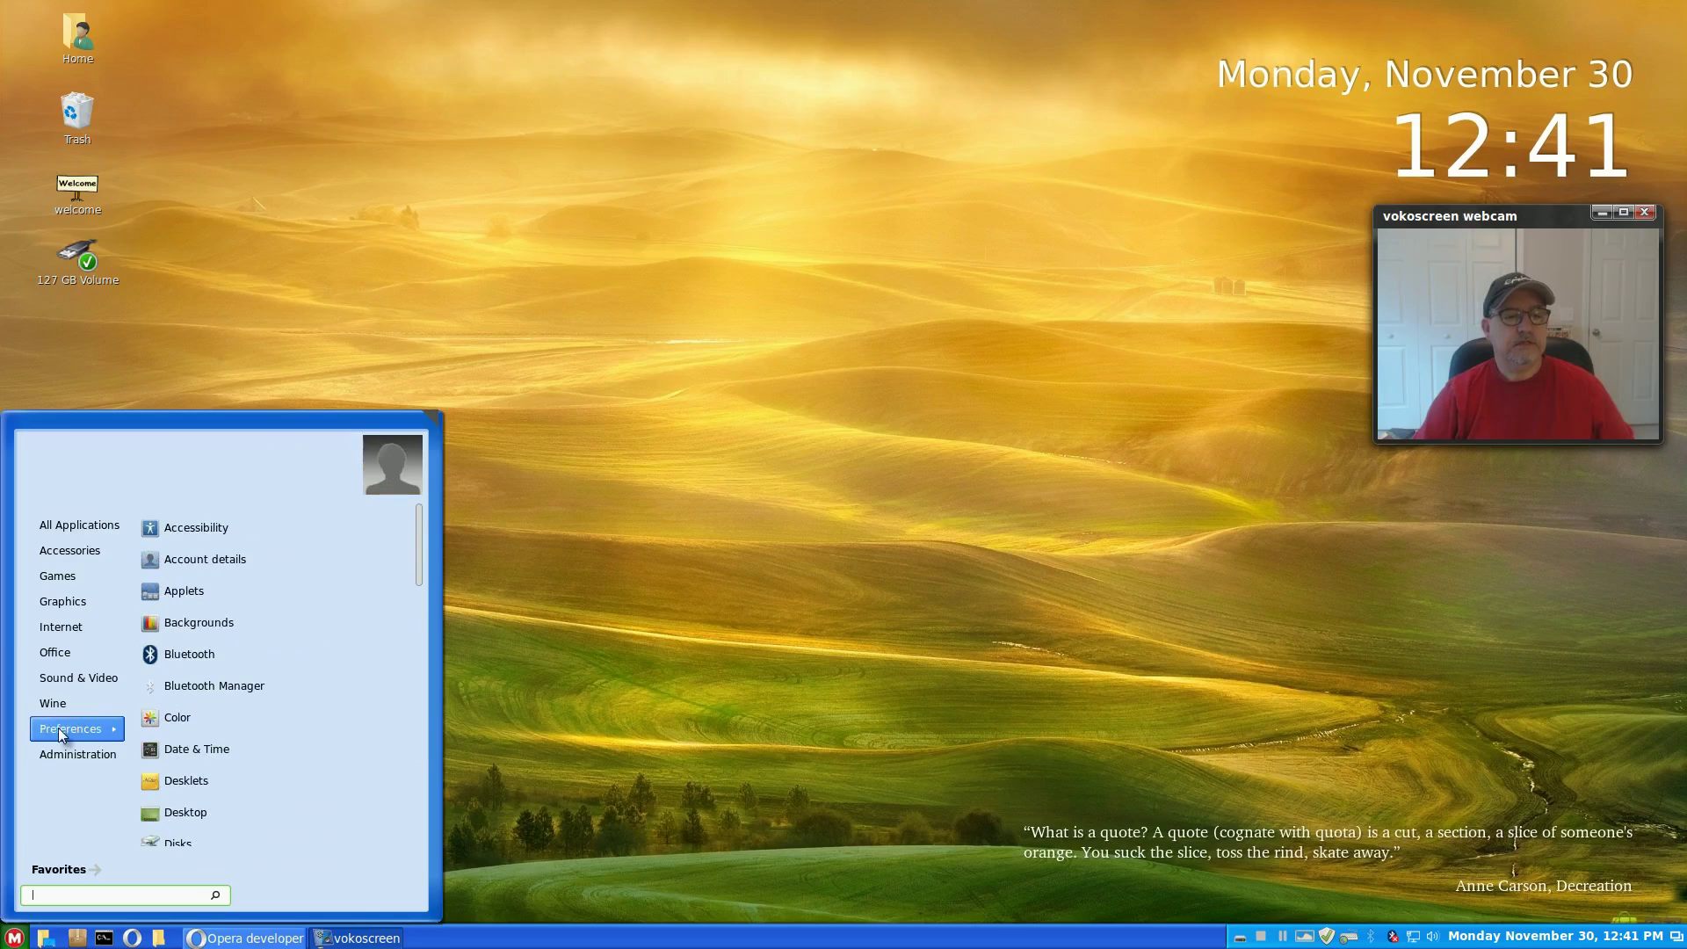
{"action": "scroll", "coordinate": [214, 735], "scroll_direction": "down", "scroll_amount": 3}
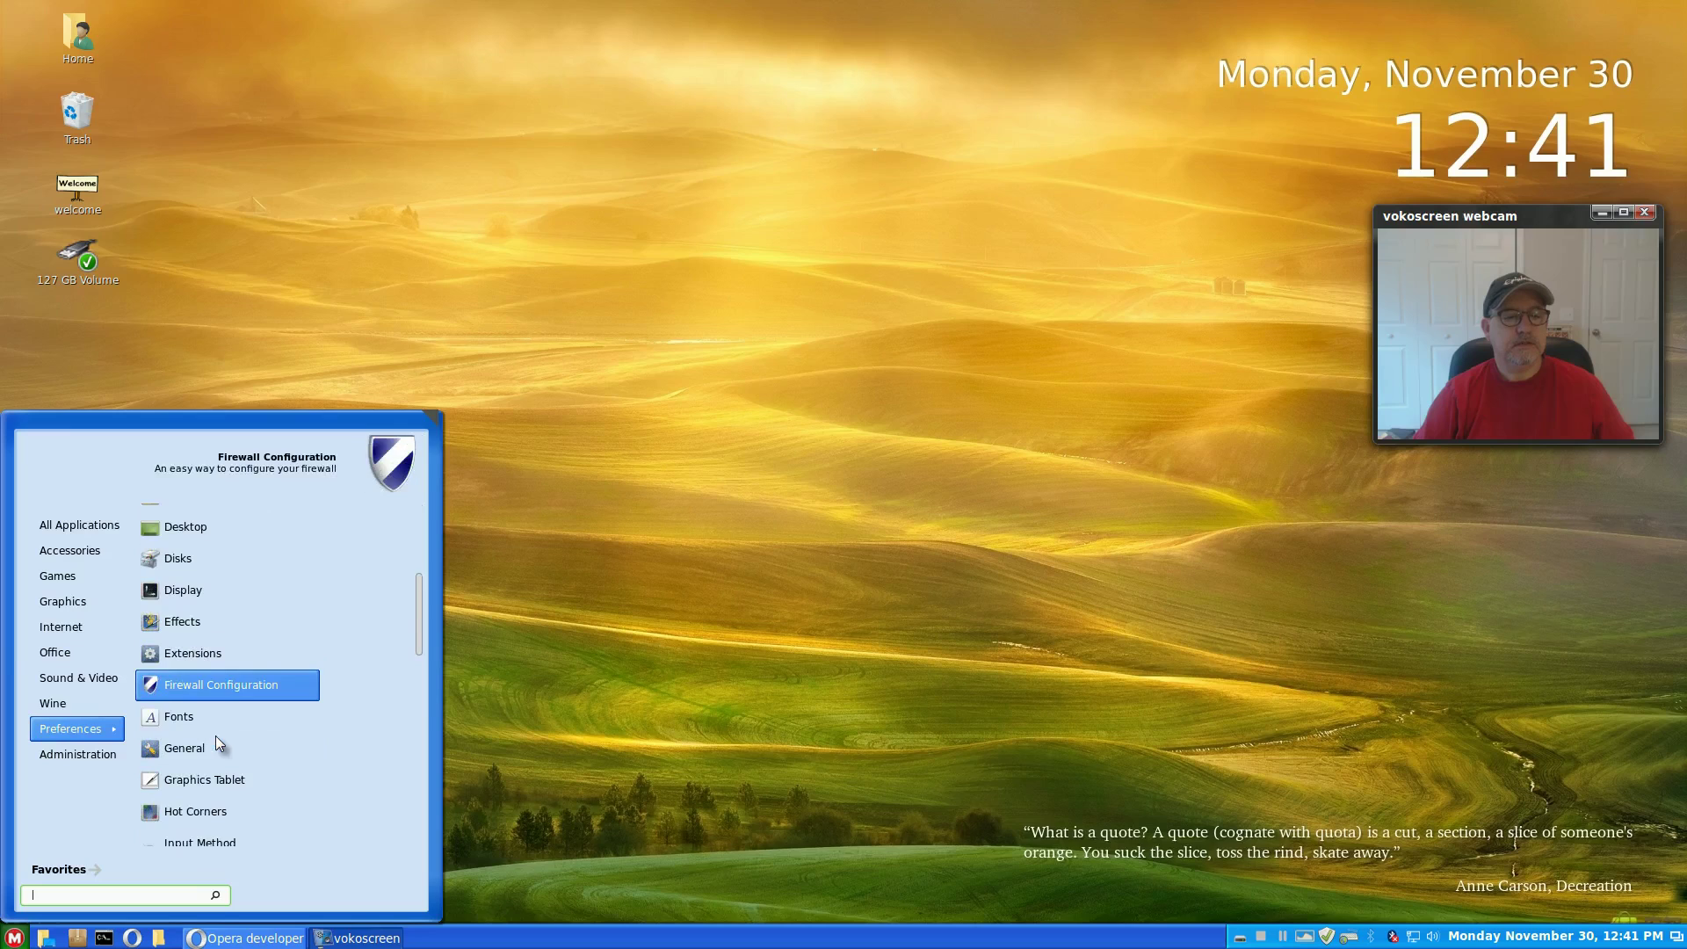
{"action": "scroll", "coordinate": [214, 736], "scroll_direction": "down", "scroll_amount": 3}
{"action": "scroll", "coordinate": [215, 736], "scroll_direction": "down", "scroll_amount": 4}
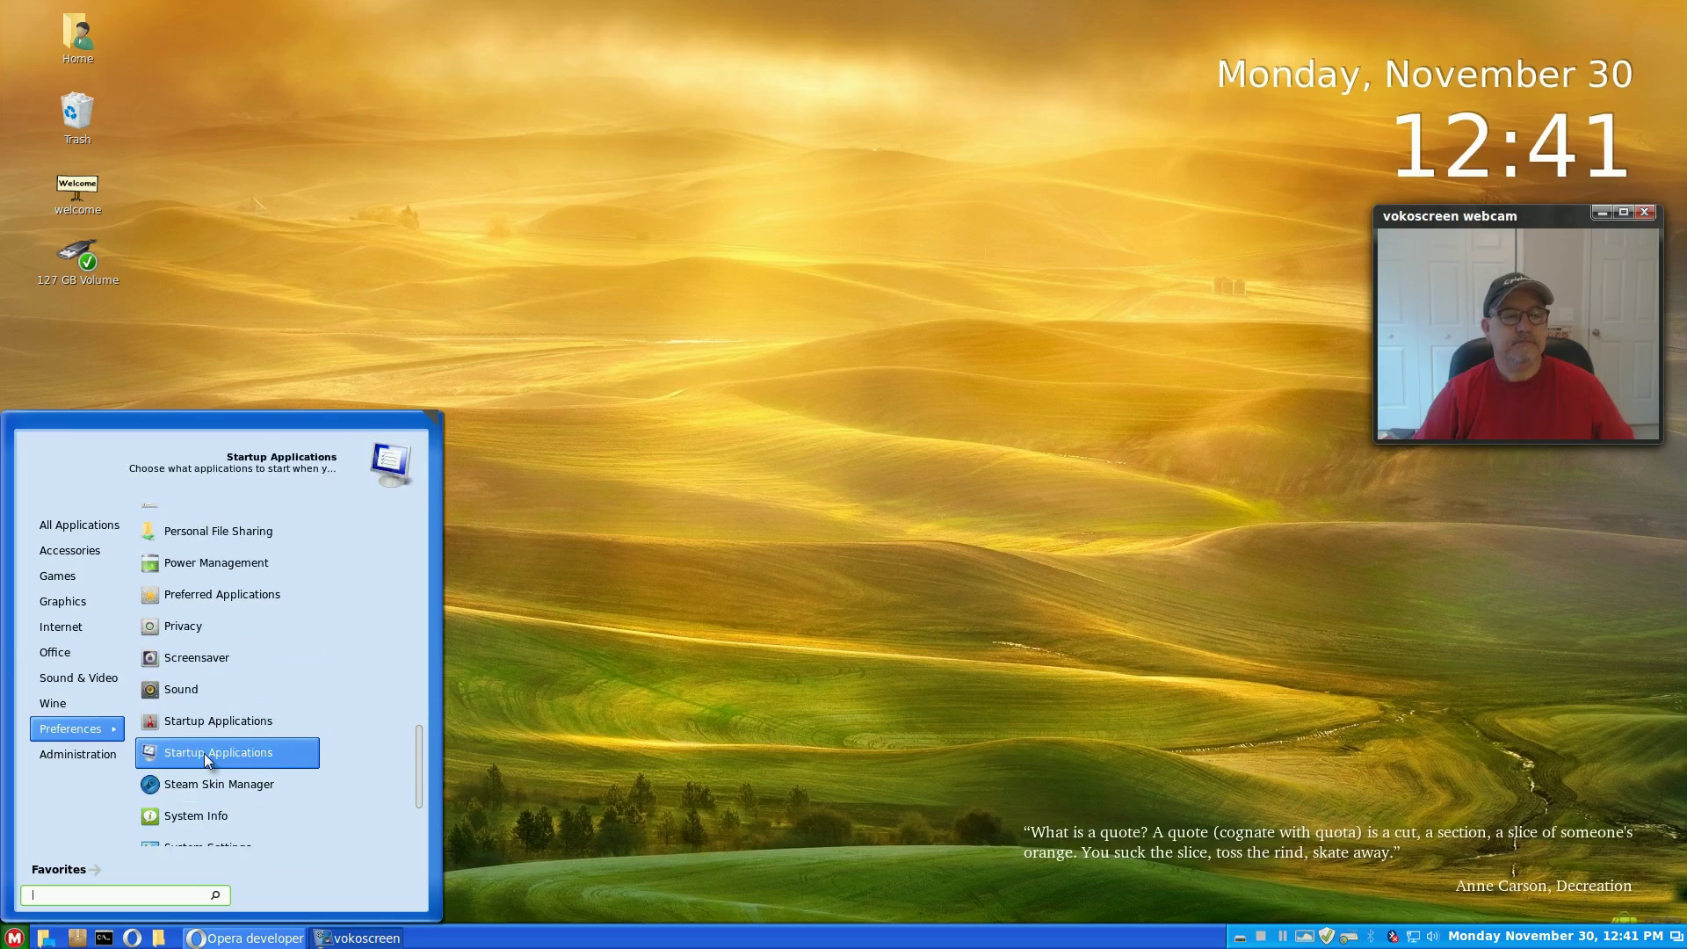
{"action": "scroll", "coordinate": [204, 752], "scroll_direction": "down", "scroll_amount": 2}
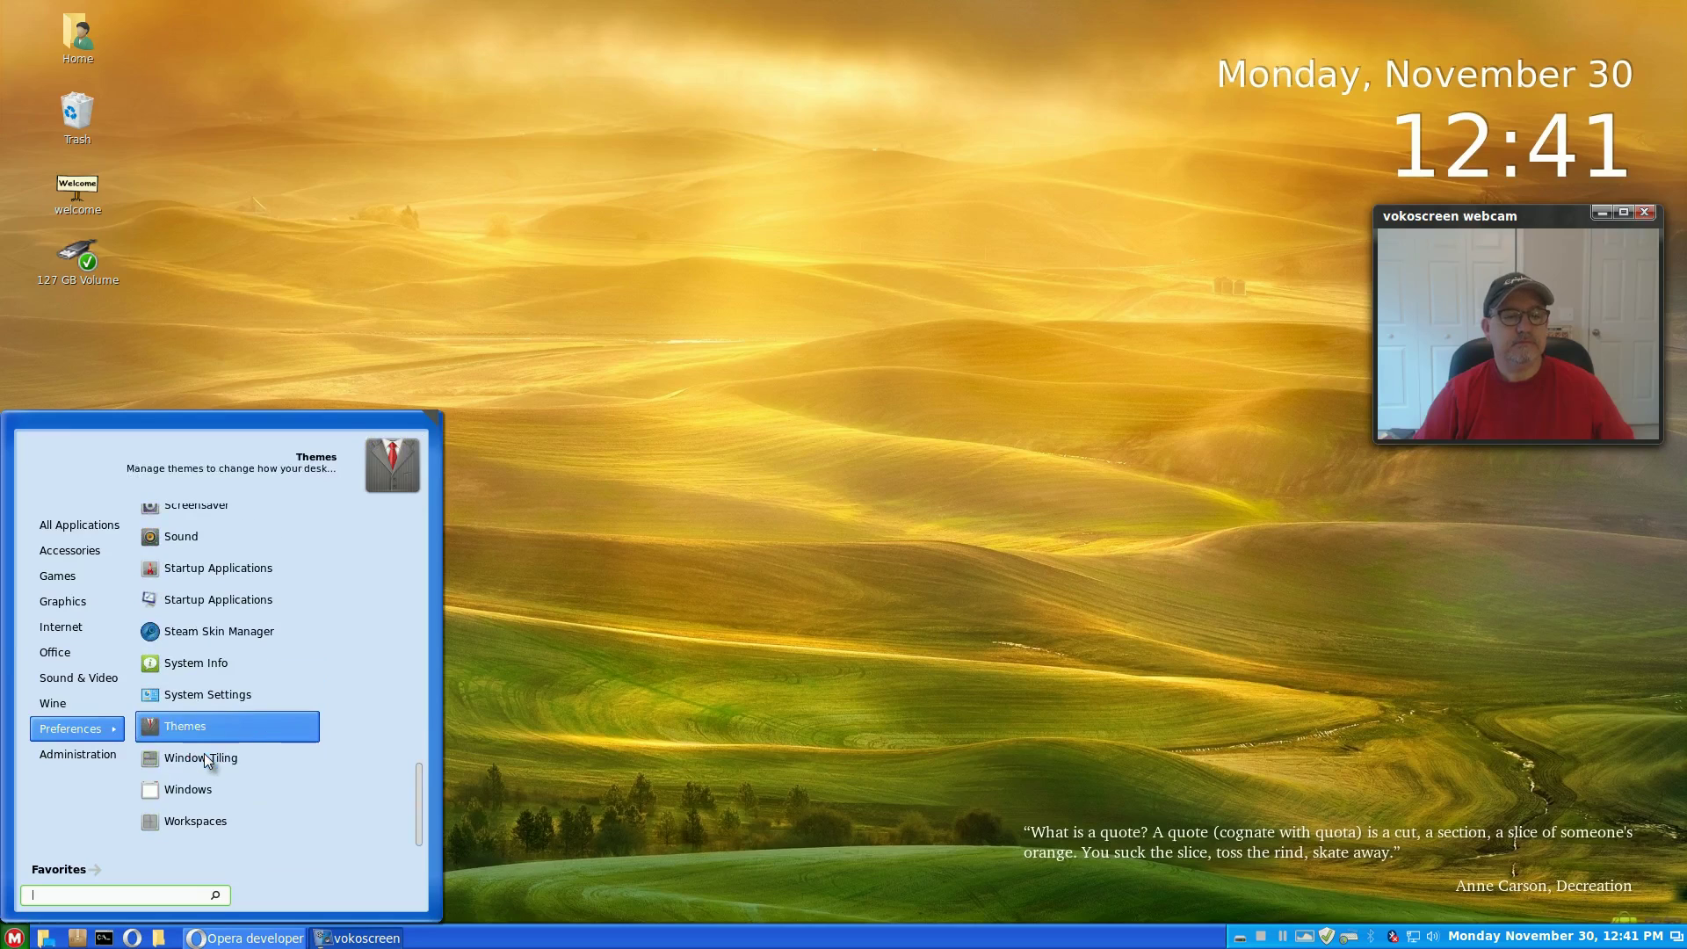
Step: Launch System Settings, move its window up-left, and scroll through Appearance, Preferences, Hardware and Administration
{"action": "left_click", "coordinate": [201, 694]}
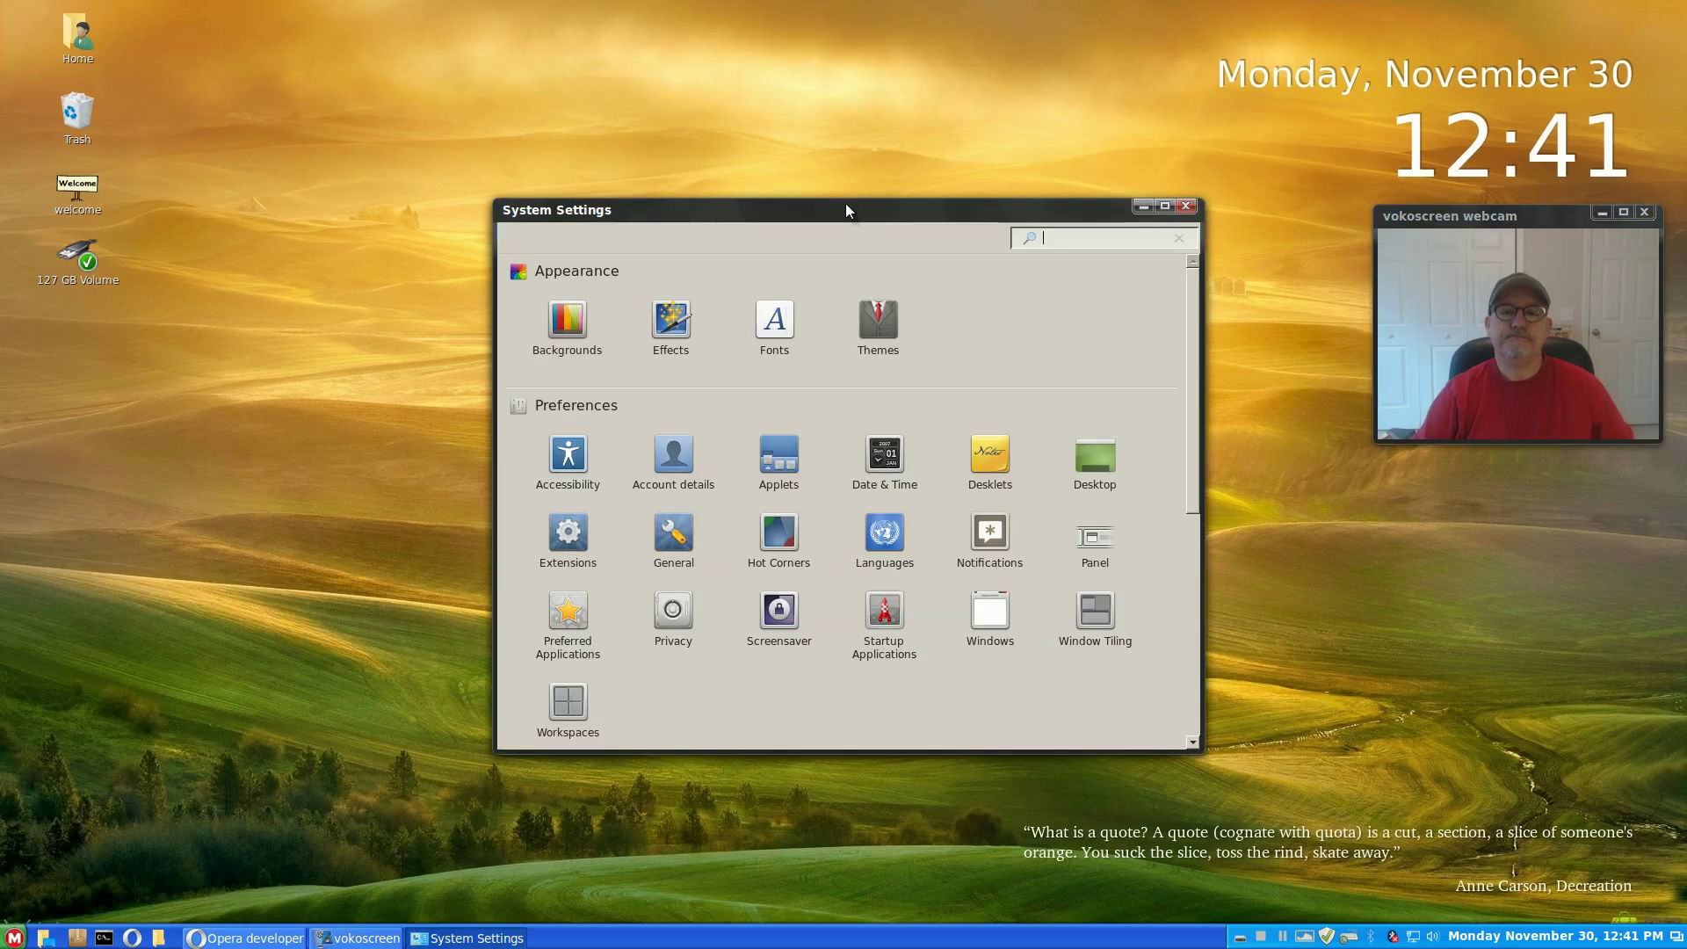
{"action": "left_click_drag", "start_coordinate": [846, 203], "coordinate": [798, 166]}
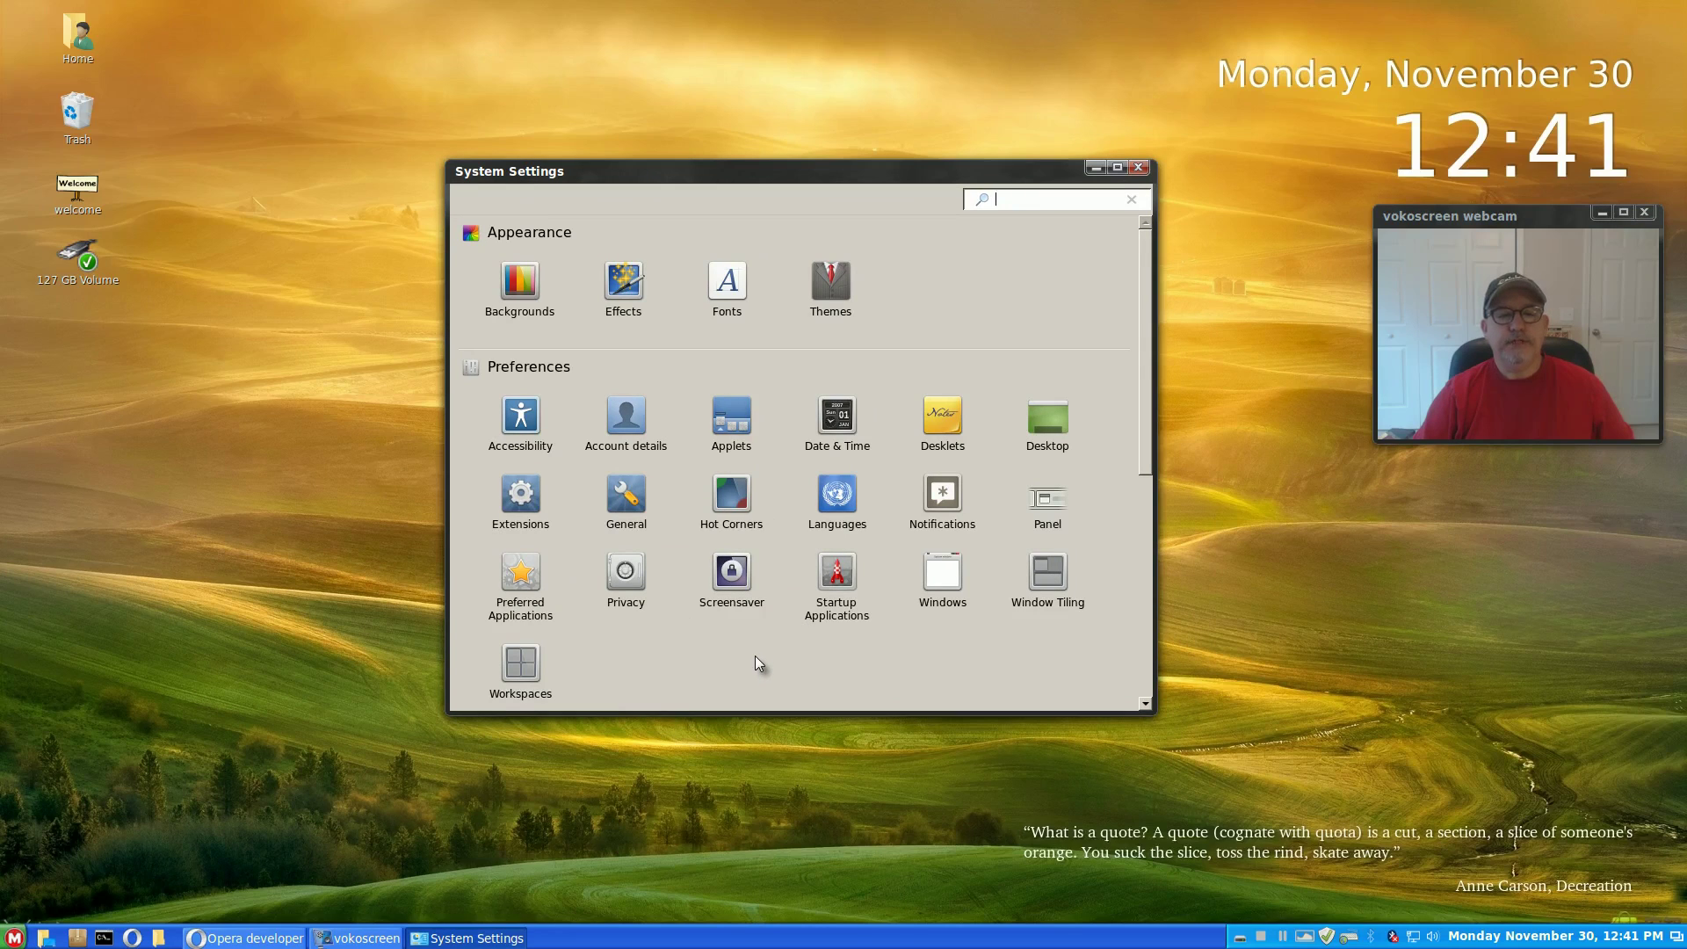
{"action": "scroll", "coordinate": [755, 656], "scroll_direction": "down", "scroll_amount": 5}
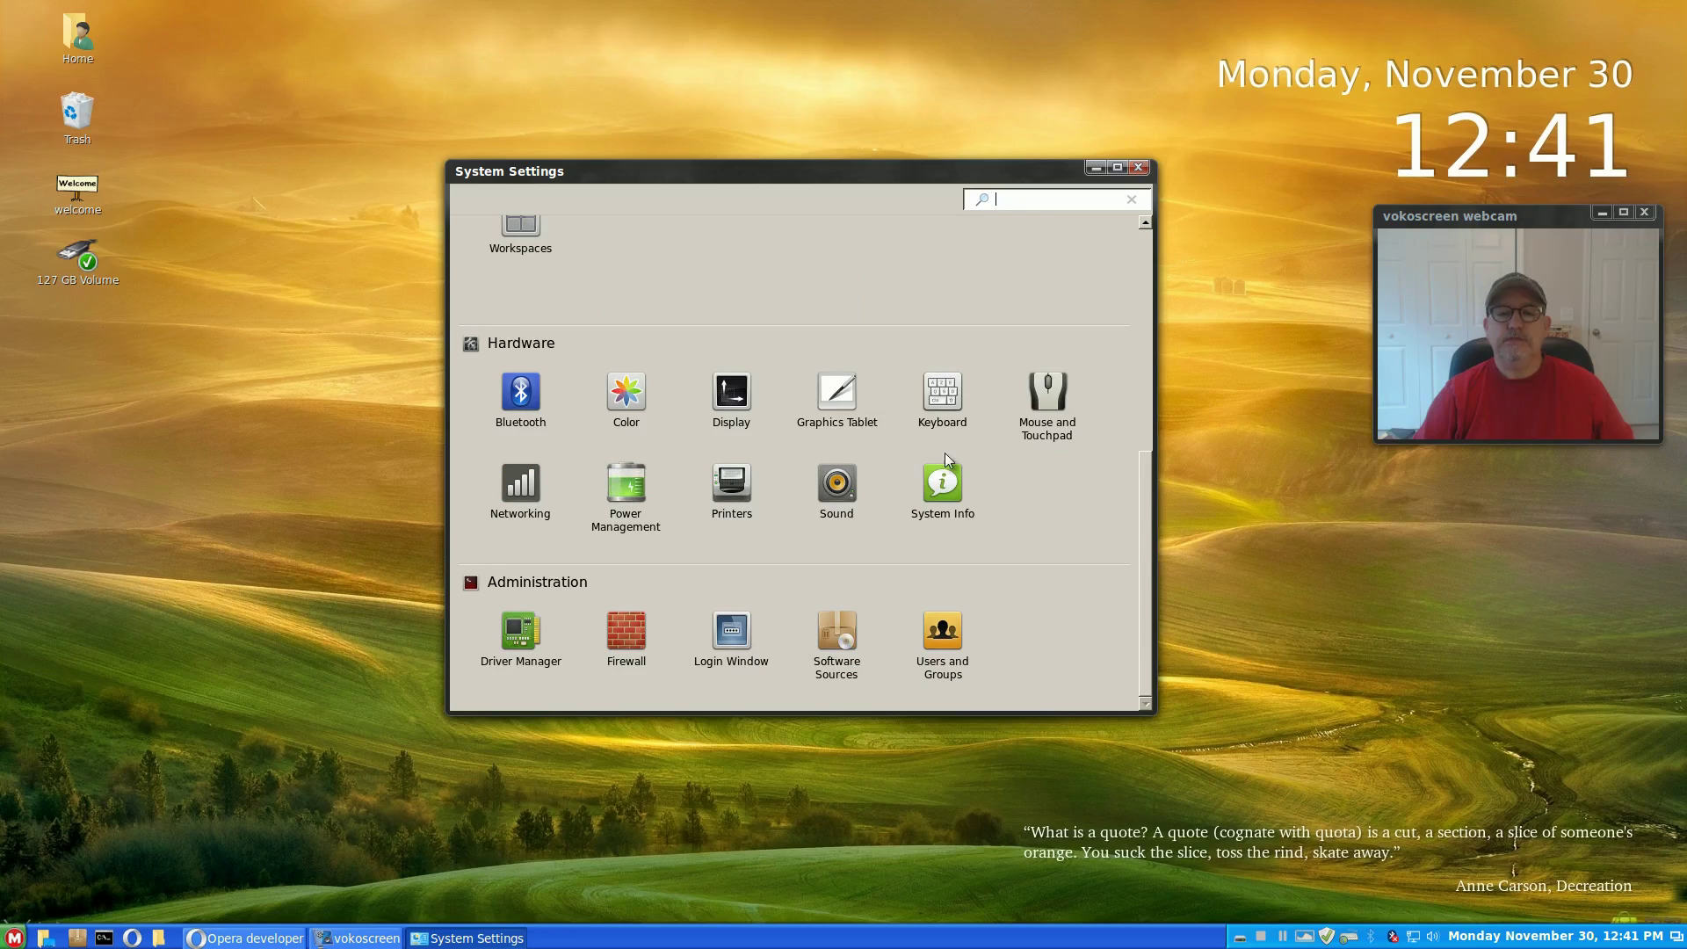
{"action": "scroll", "coordinate": [1092, 592], "scroll_direction": "up", "scroll_amount": 5}
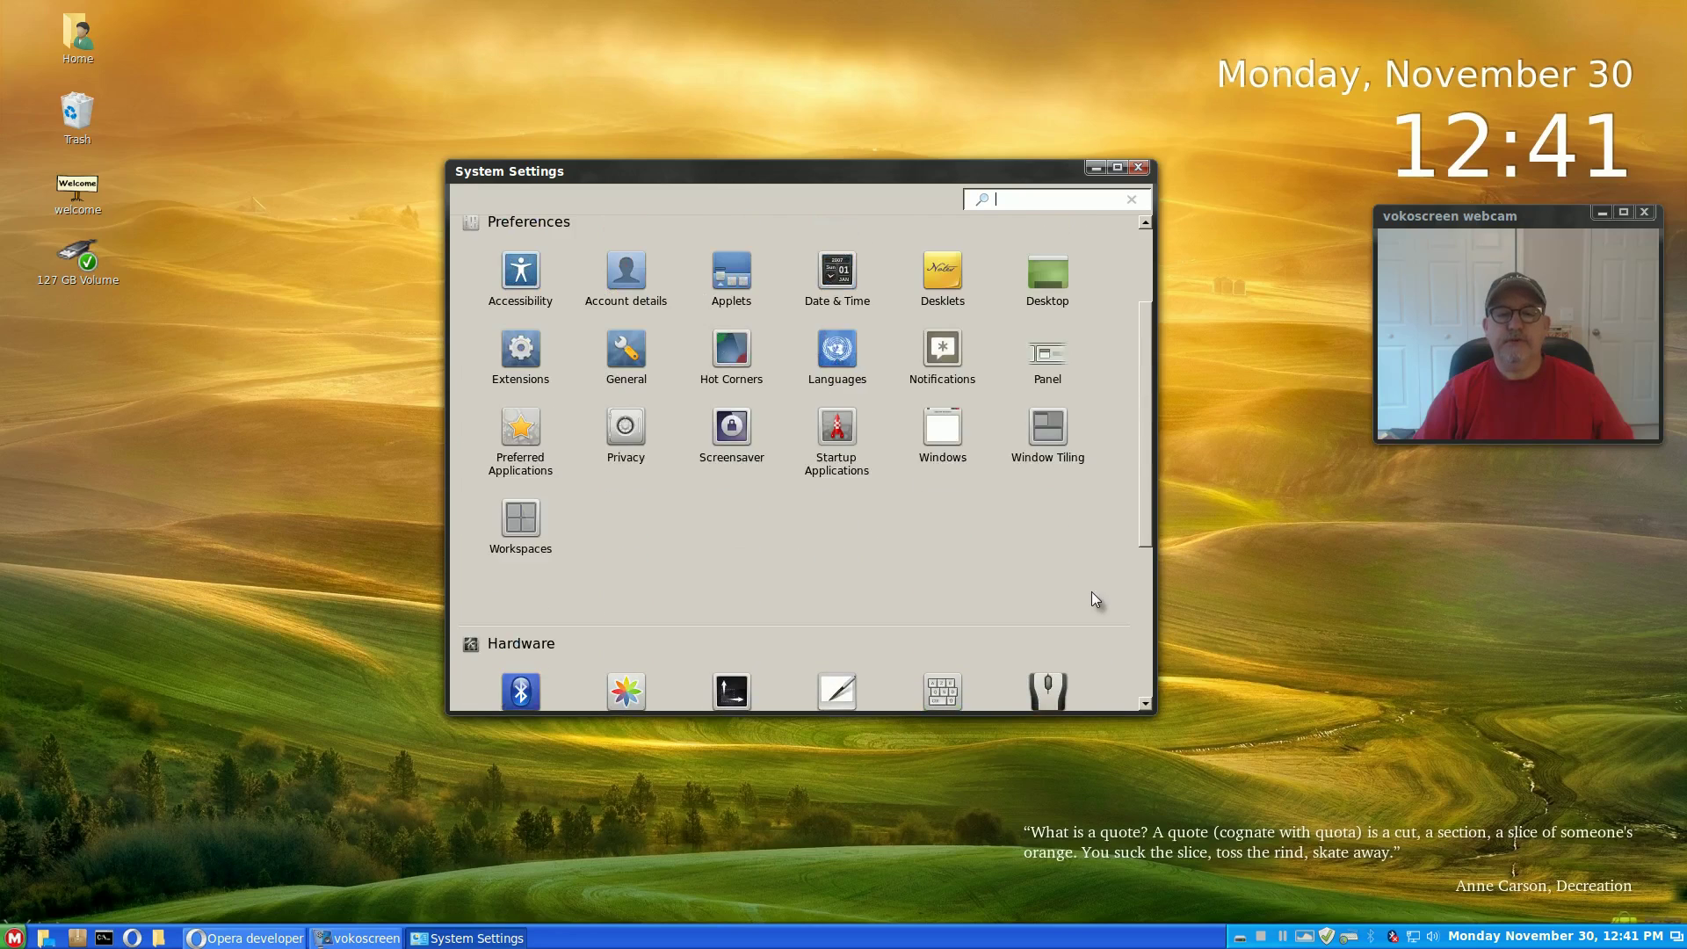
{"action": "scroll", "coordinate": [1092, 593], "scroll_direction": "up", "scroll_amount": 2}
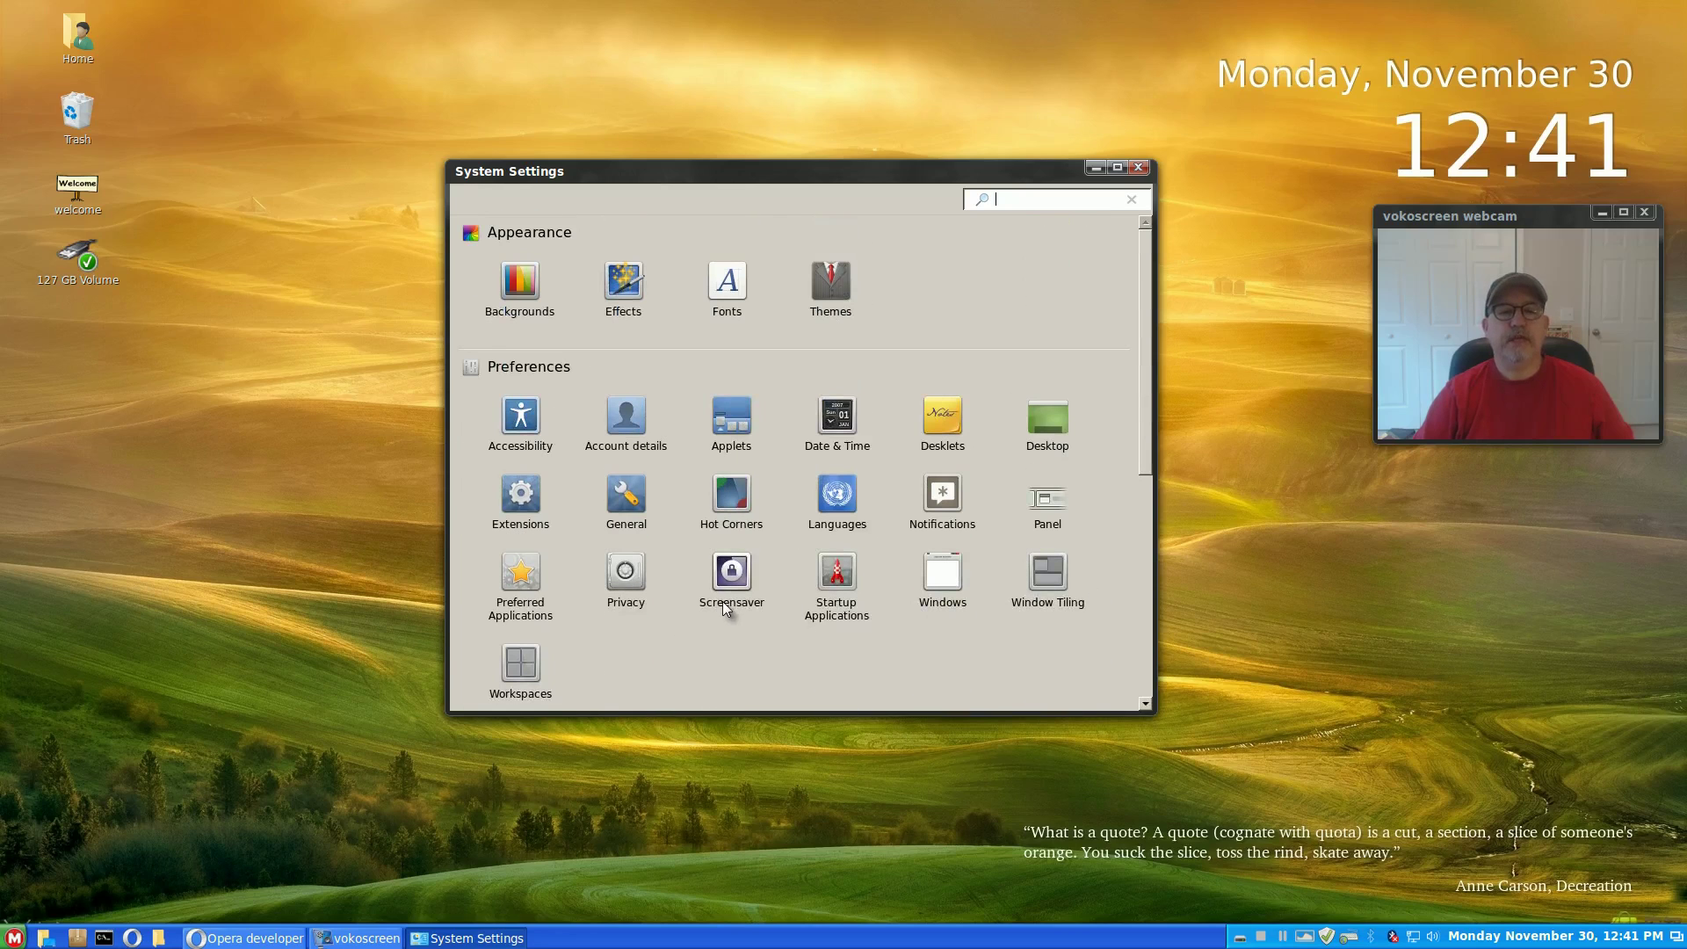
Step: Open Themes and expand the Aero-Black window borders style list
{"action": "left_click", "coordinate": [829, 283]}
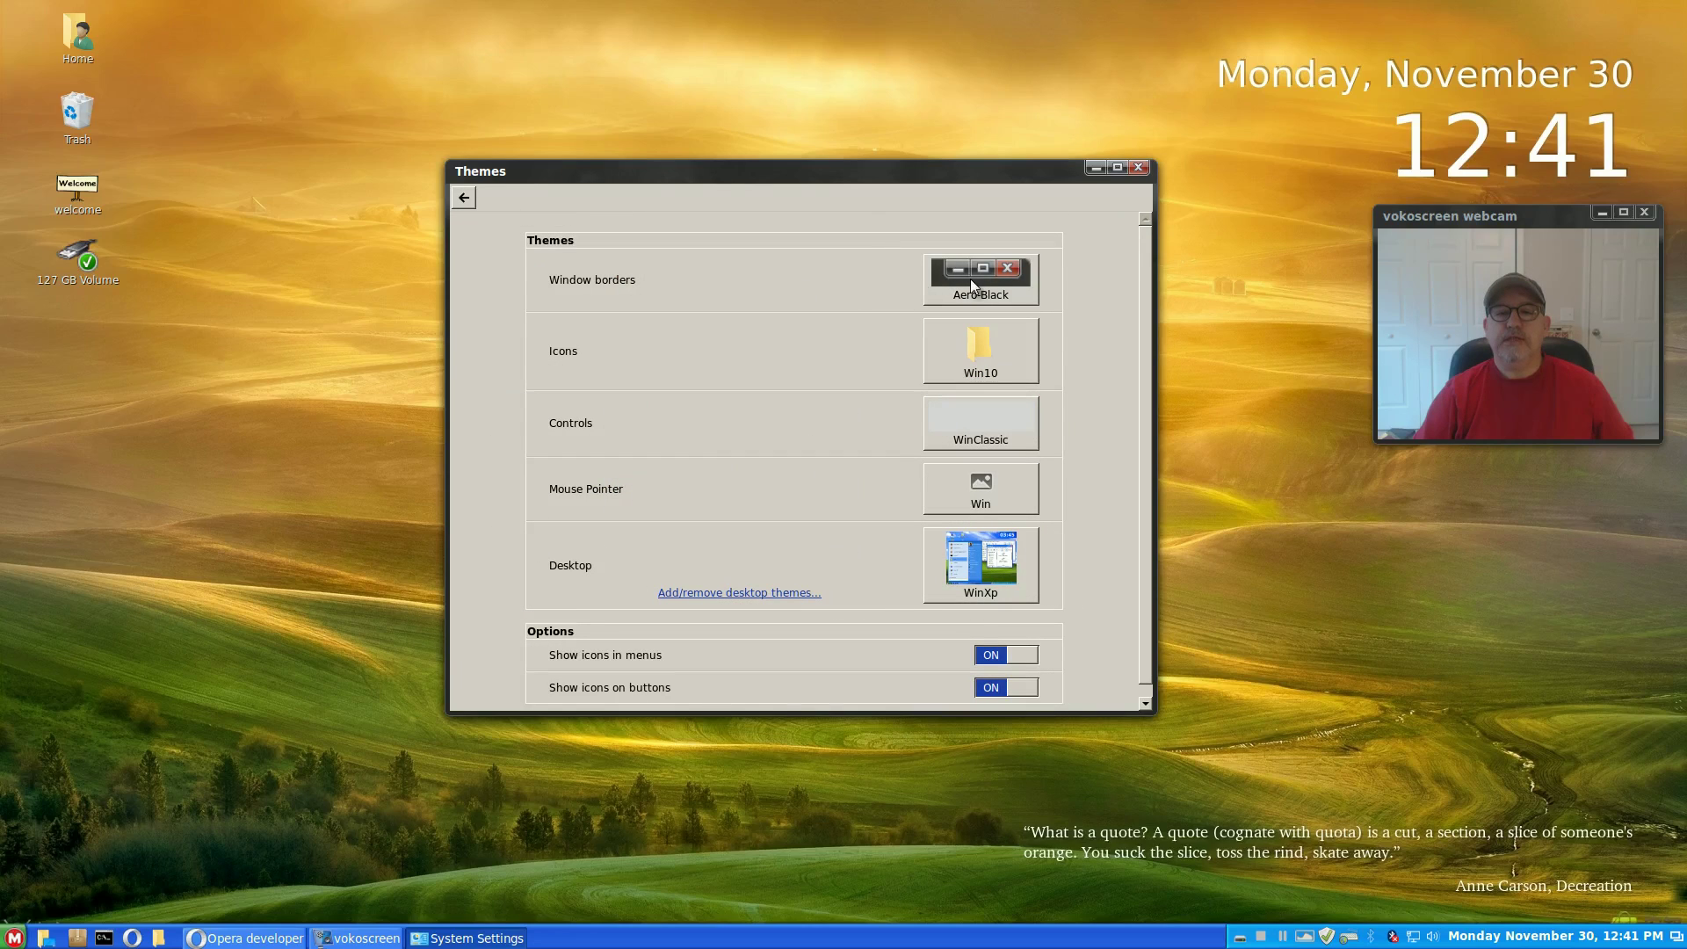
{"action": "left_click", "coordinate": [970, 278]}
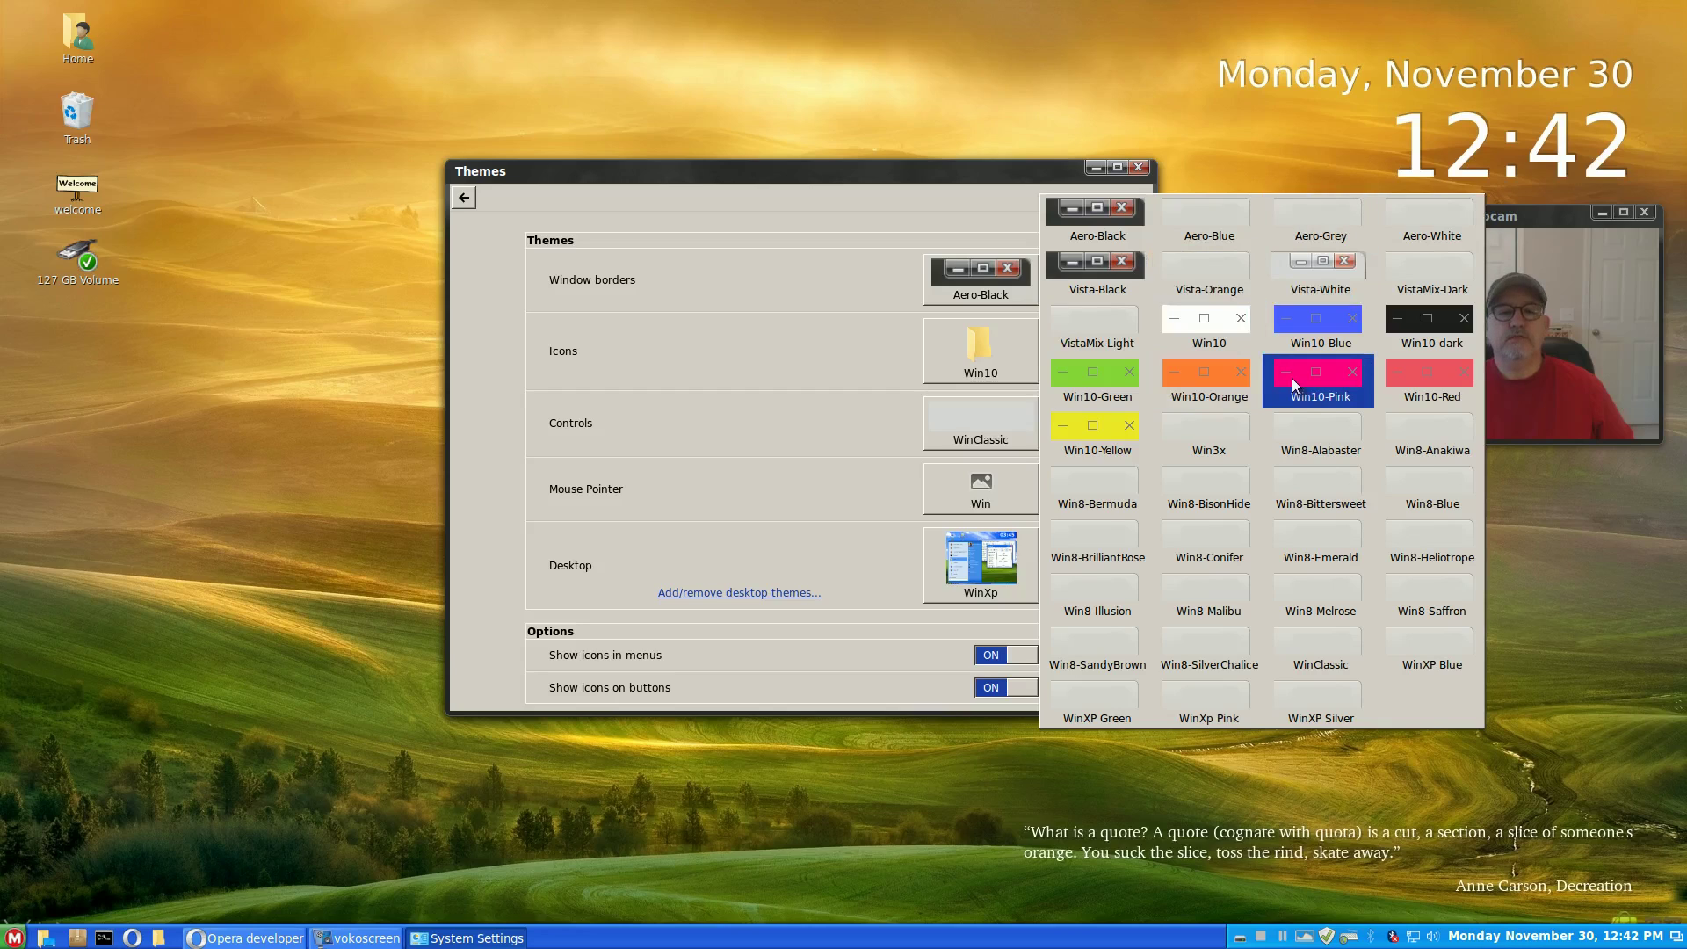
Step: Review the icon and desktop theme lists without changes, keeping Win10 icons and the WinXp desktop
{"action": "left_click", "coordinate": [929, 360]}
{"action": "left_click", "coordinate": [933, 358]}
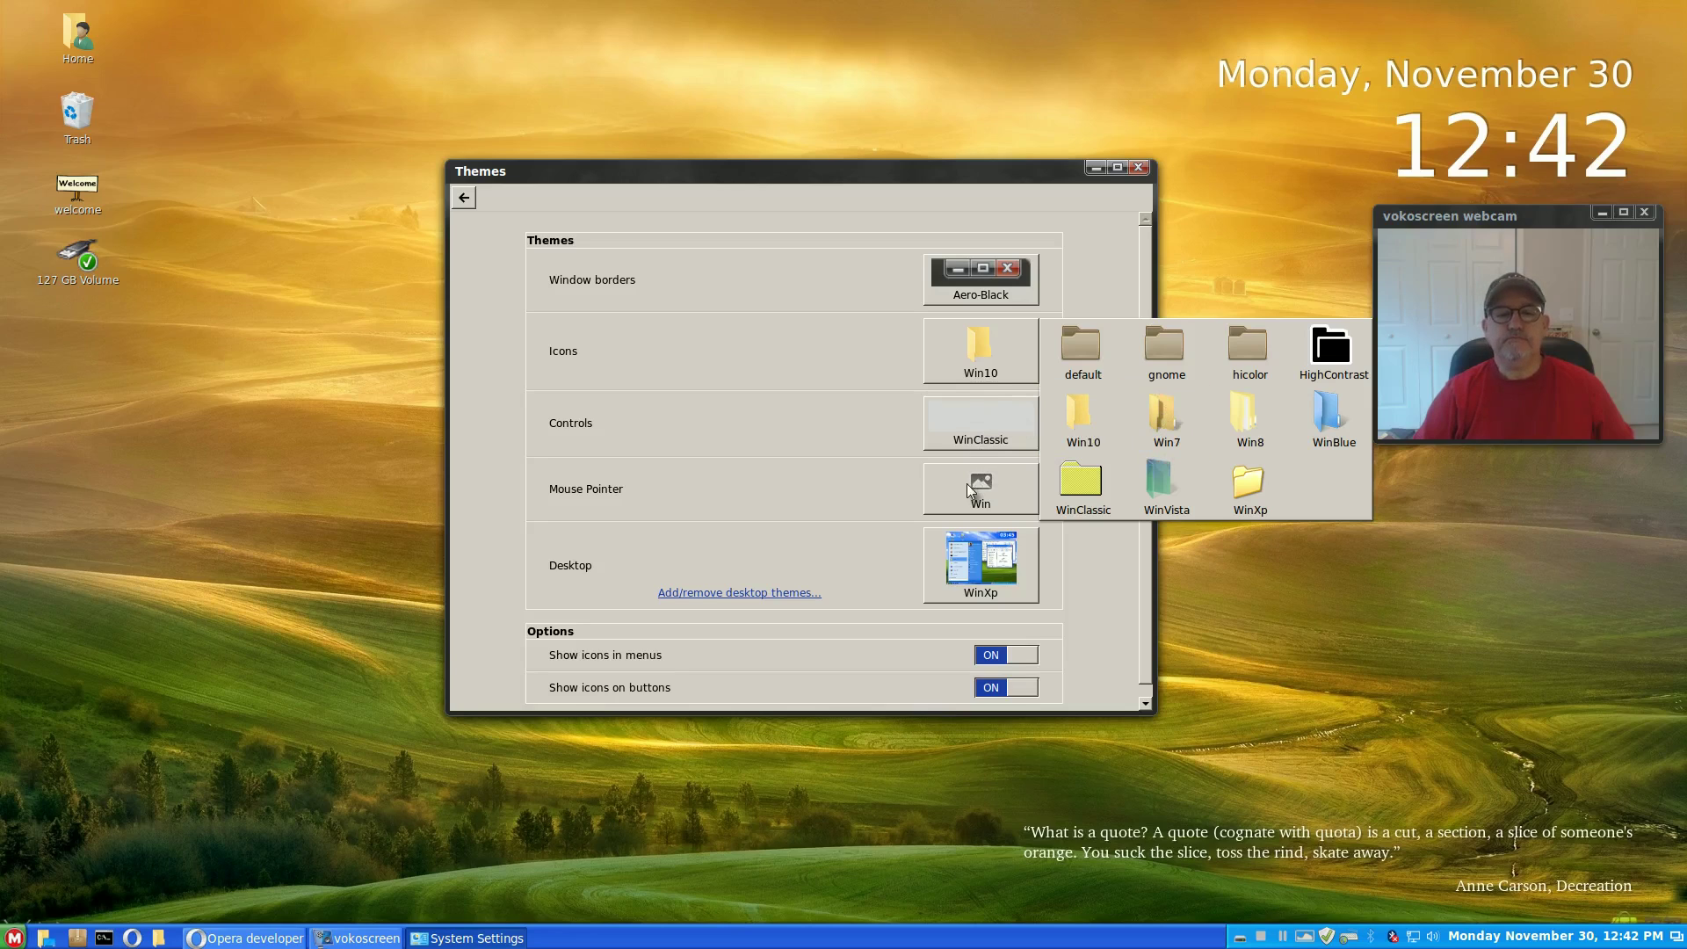
{"action": "left_click", "coordinate": [984, 556]}
{"action": "left_click", "coordinate": [983, 550]}
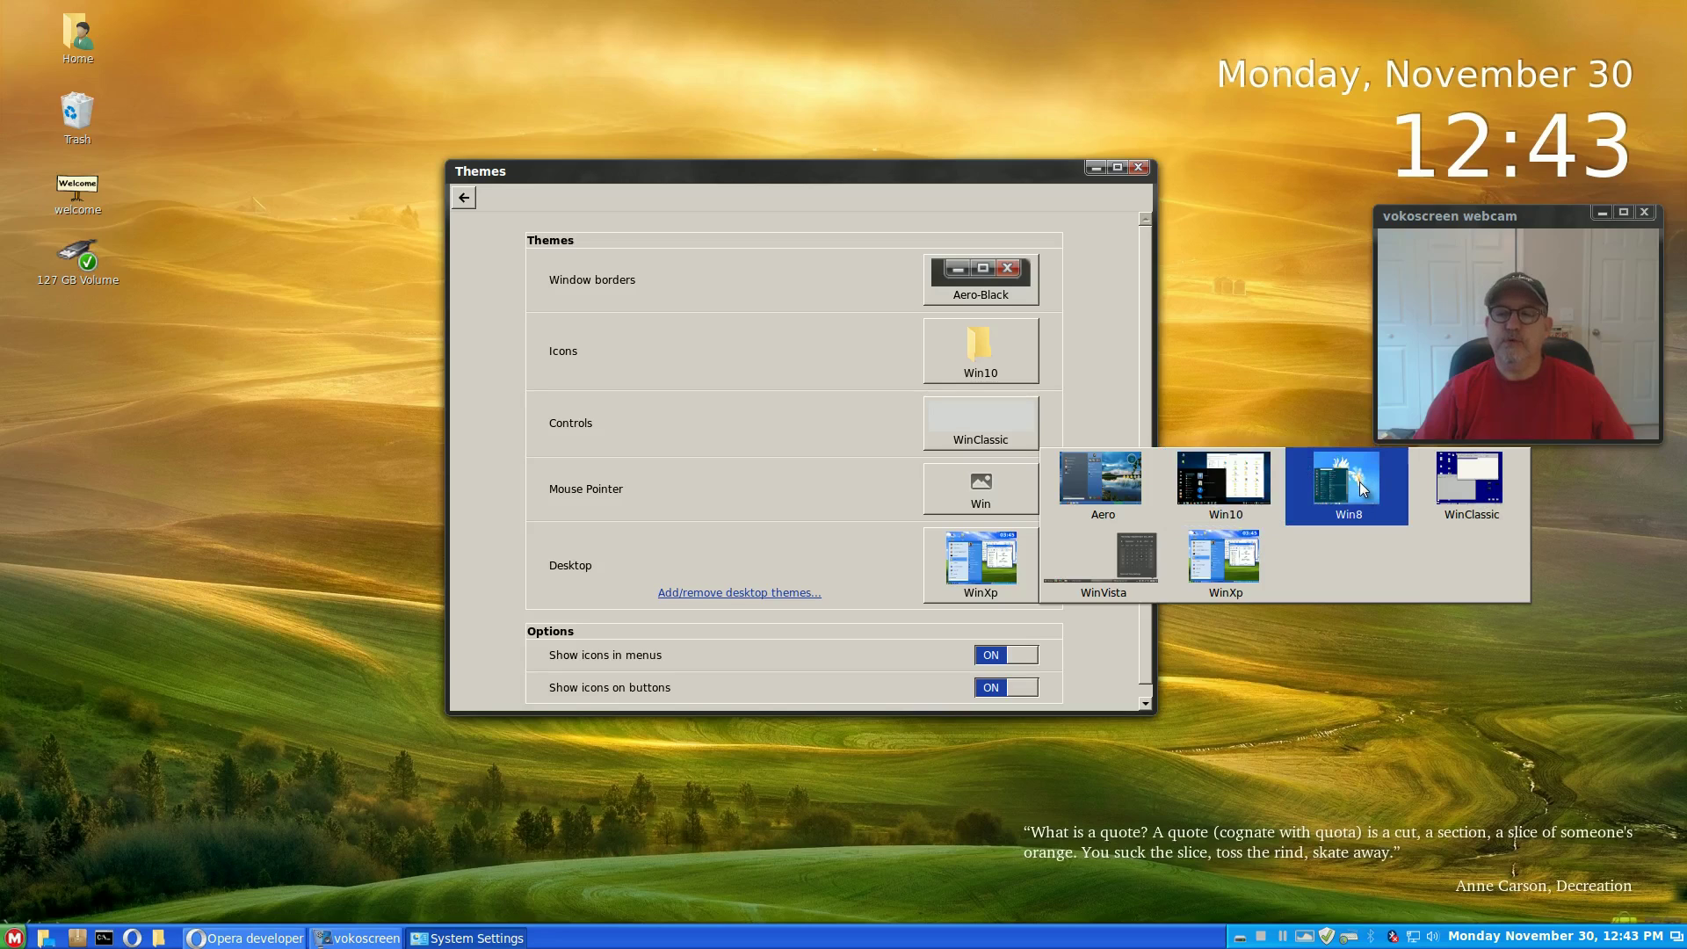
{"action": "left_click", "coordinate": [1237, 297]}
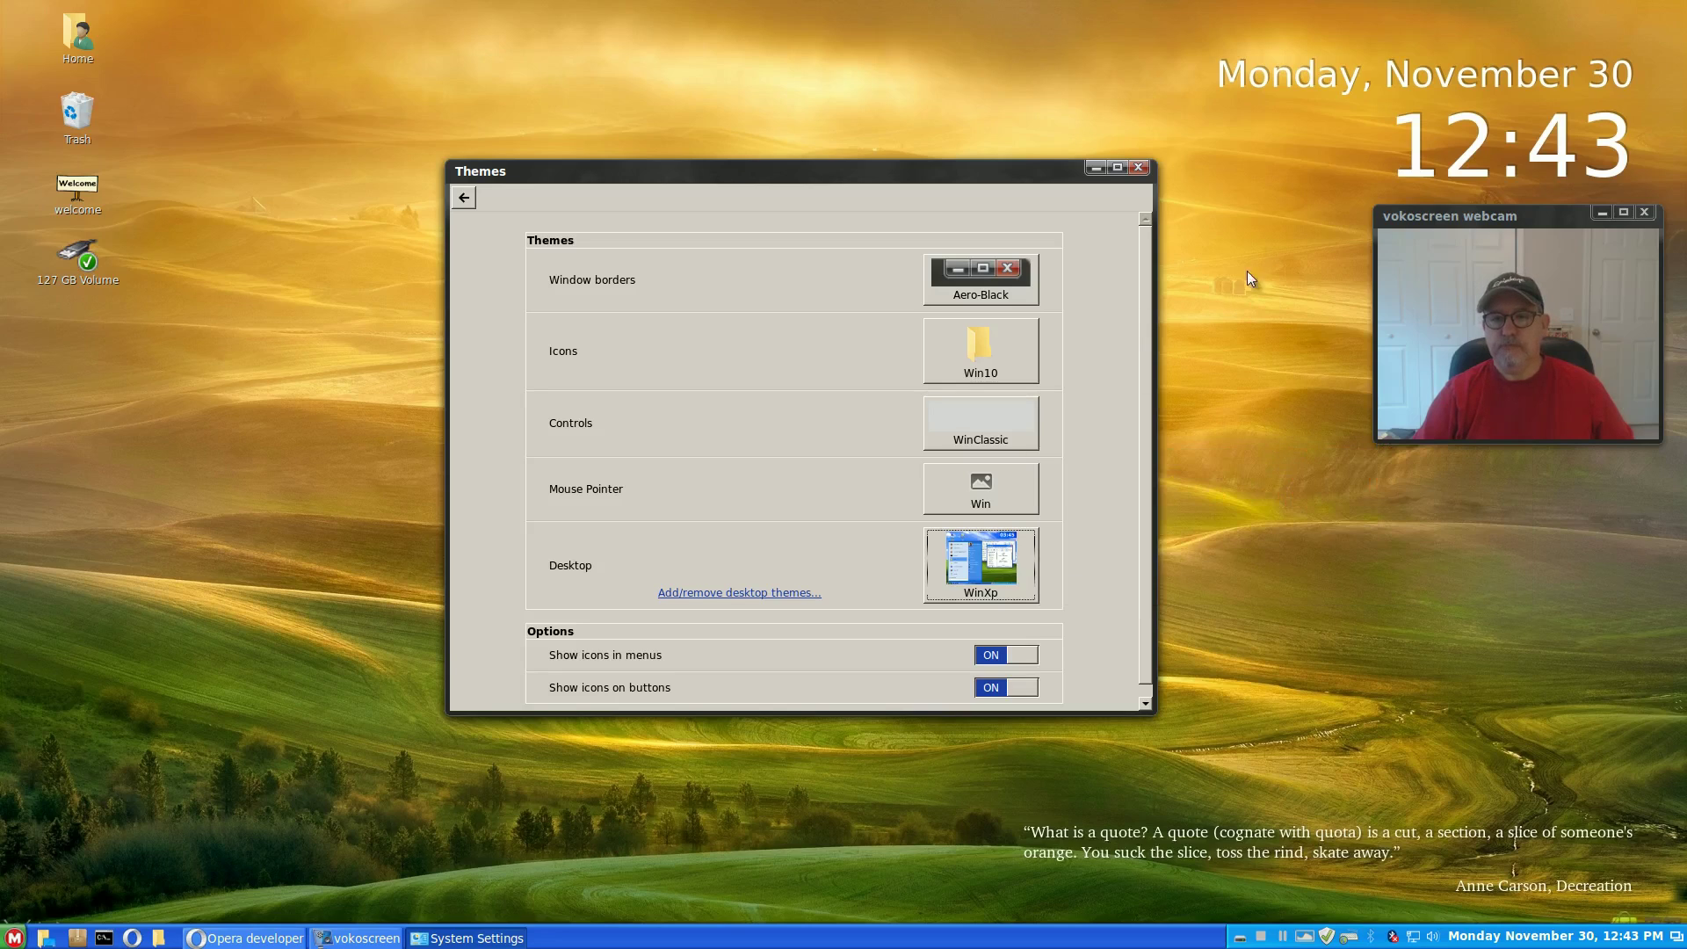
Step: Close Themes and launch the MakuluLinux welcome messages from the desktop, moving the dialog up-left
{"action": "left_click", "coordinate": [1138, 169]}
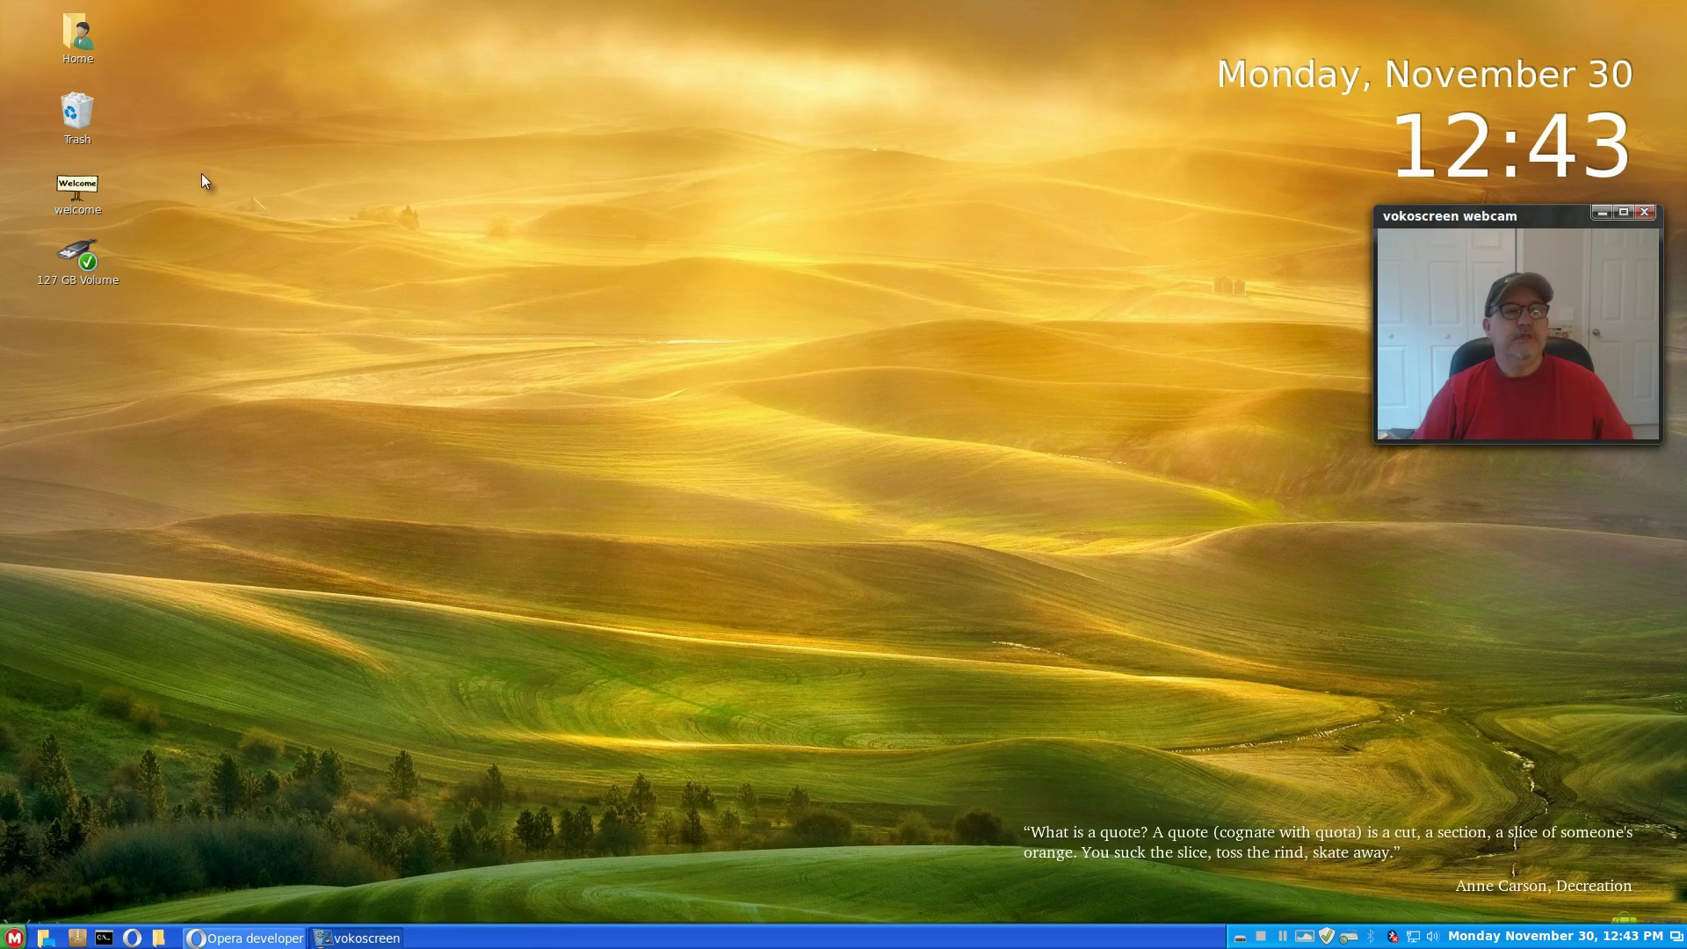
{"action": "left_click", "coordinate": [86, 183]}
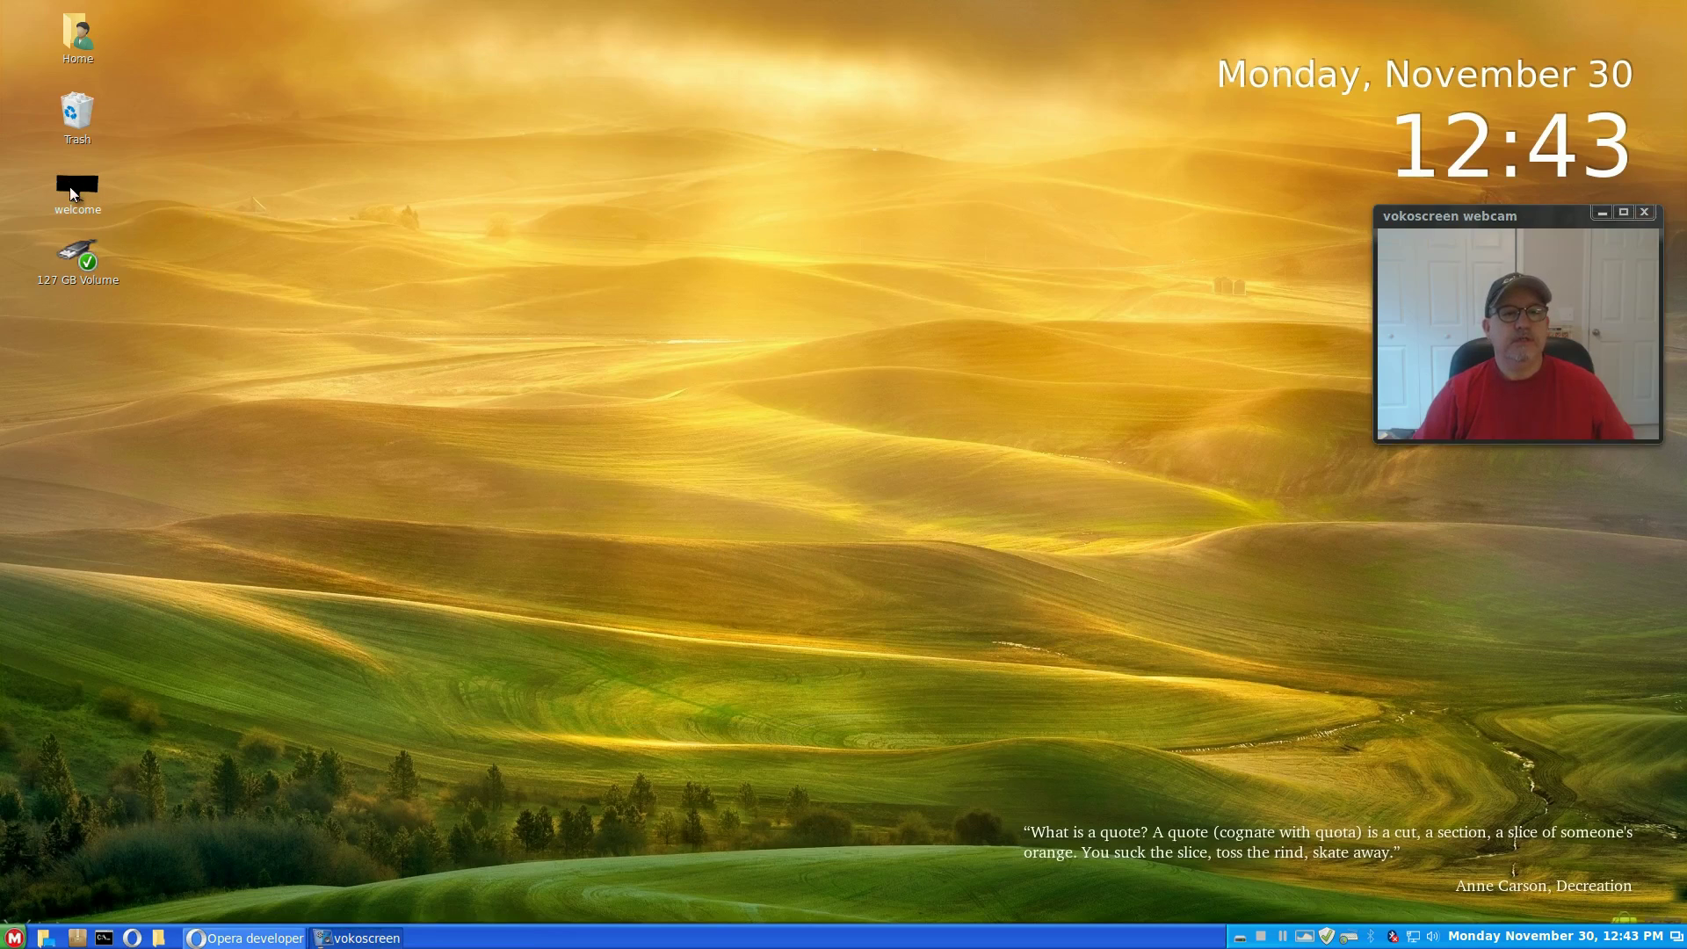
{"action": "double_click", "coordinate": [71, 187]}
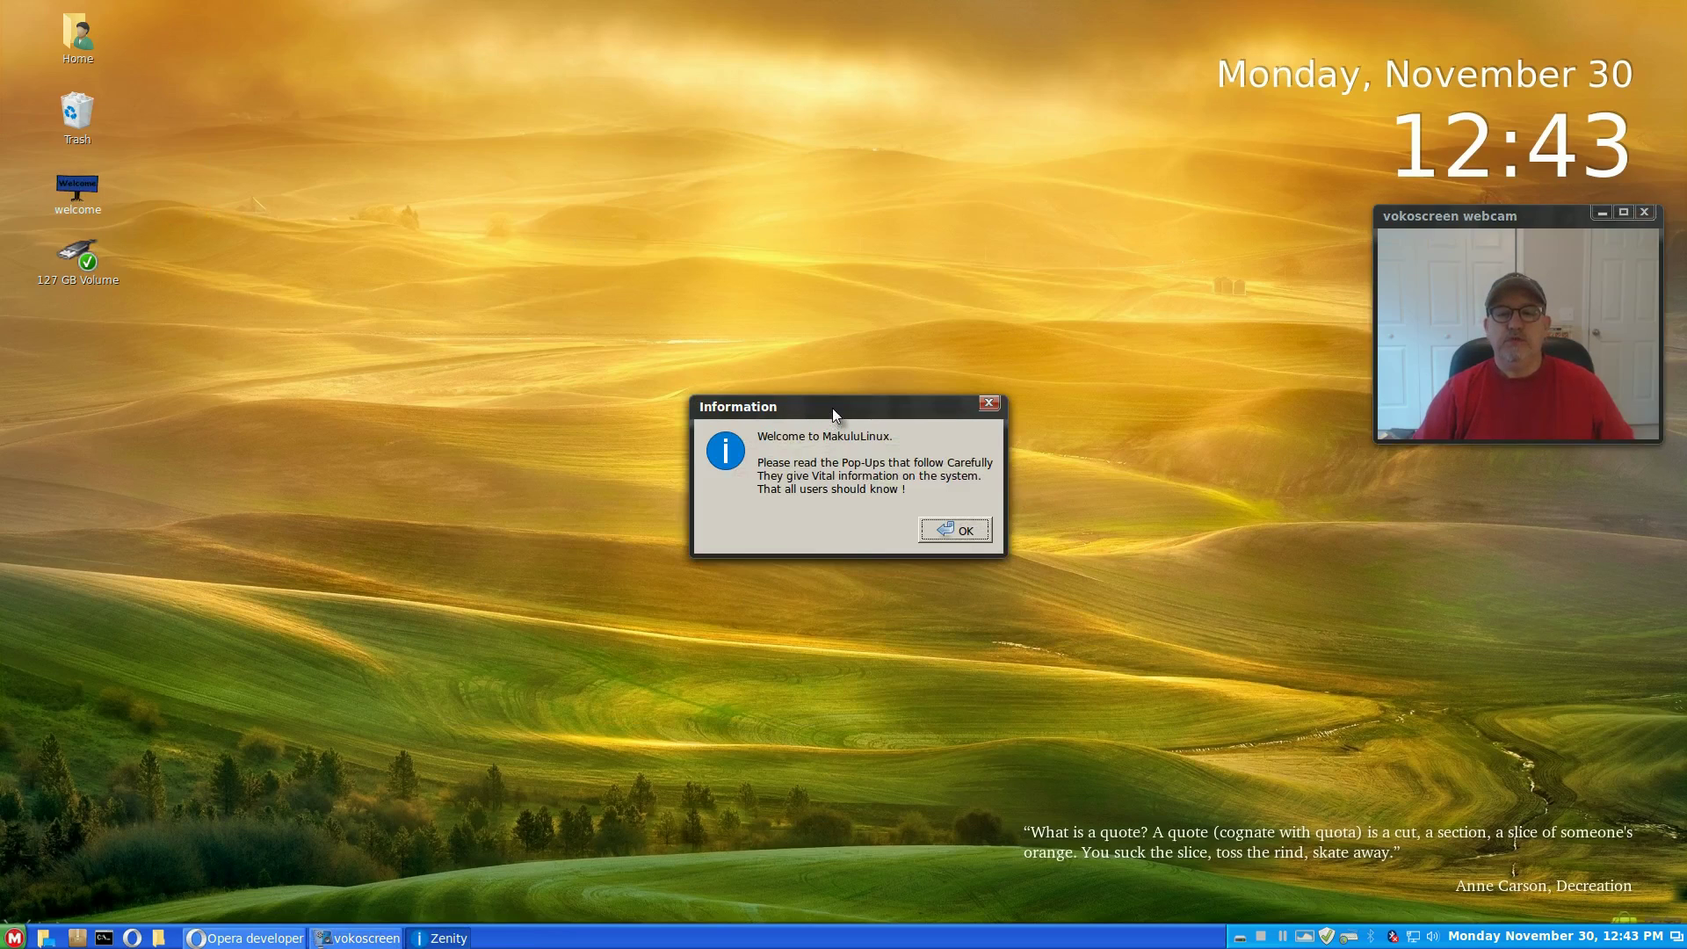
{"action": "left_click_drag", "start_coordinate": [834, 415], "coordinate": [772, 338]}
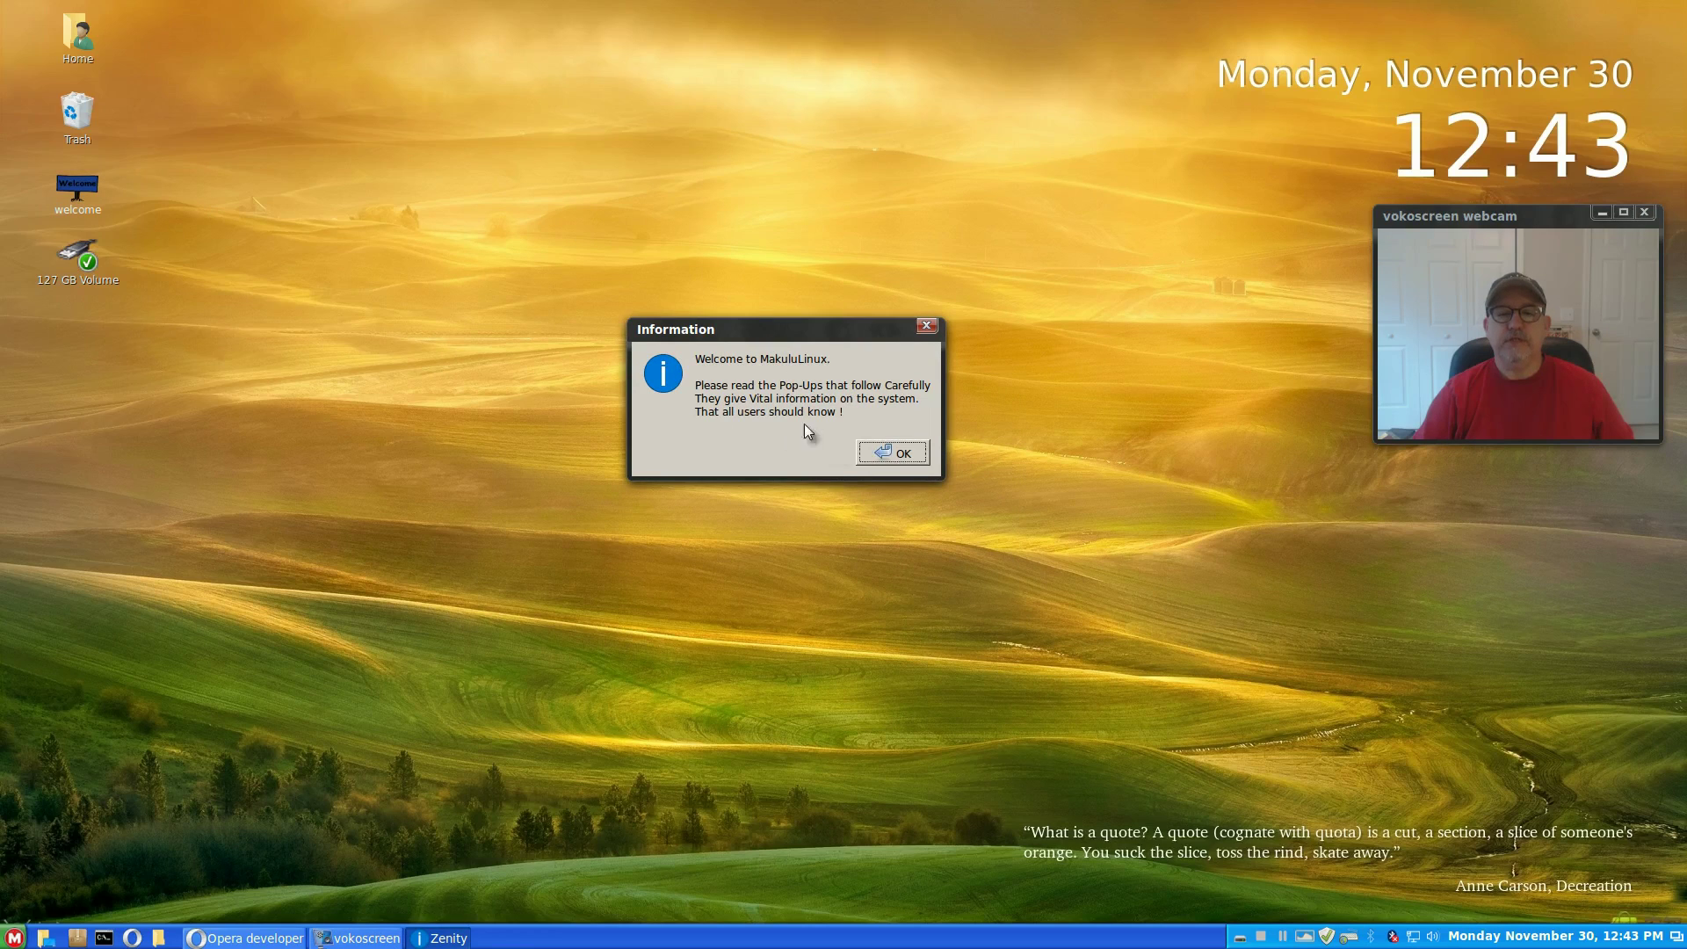
Step: Dismiss the welcome, Windows-clone warning and Wallpaper Changer notices
{"action": "left_click", "coordinate": [898, 453]}
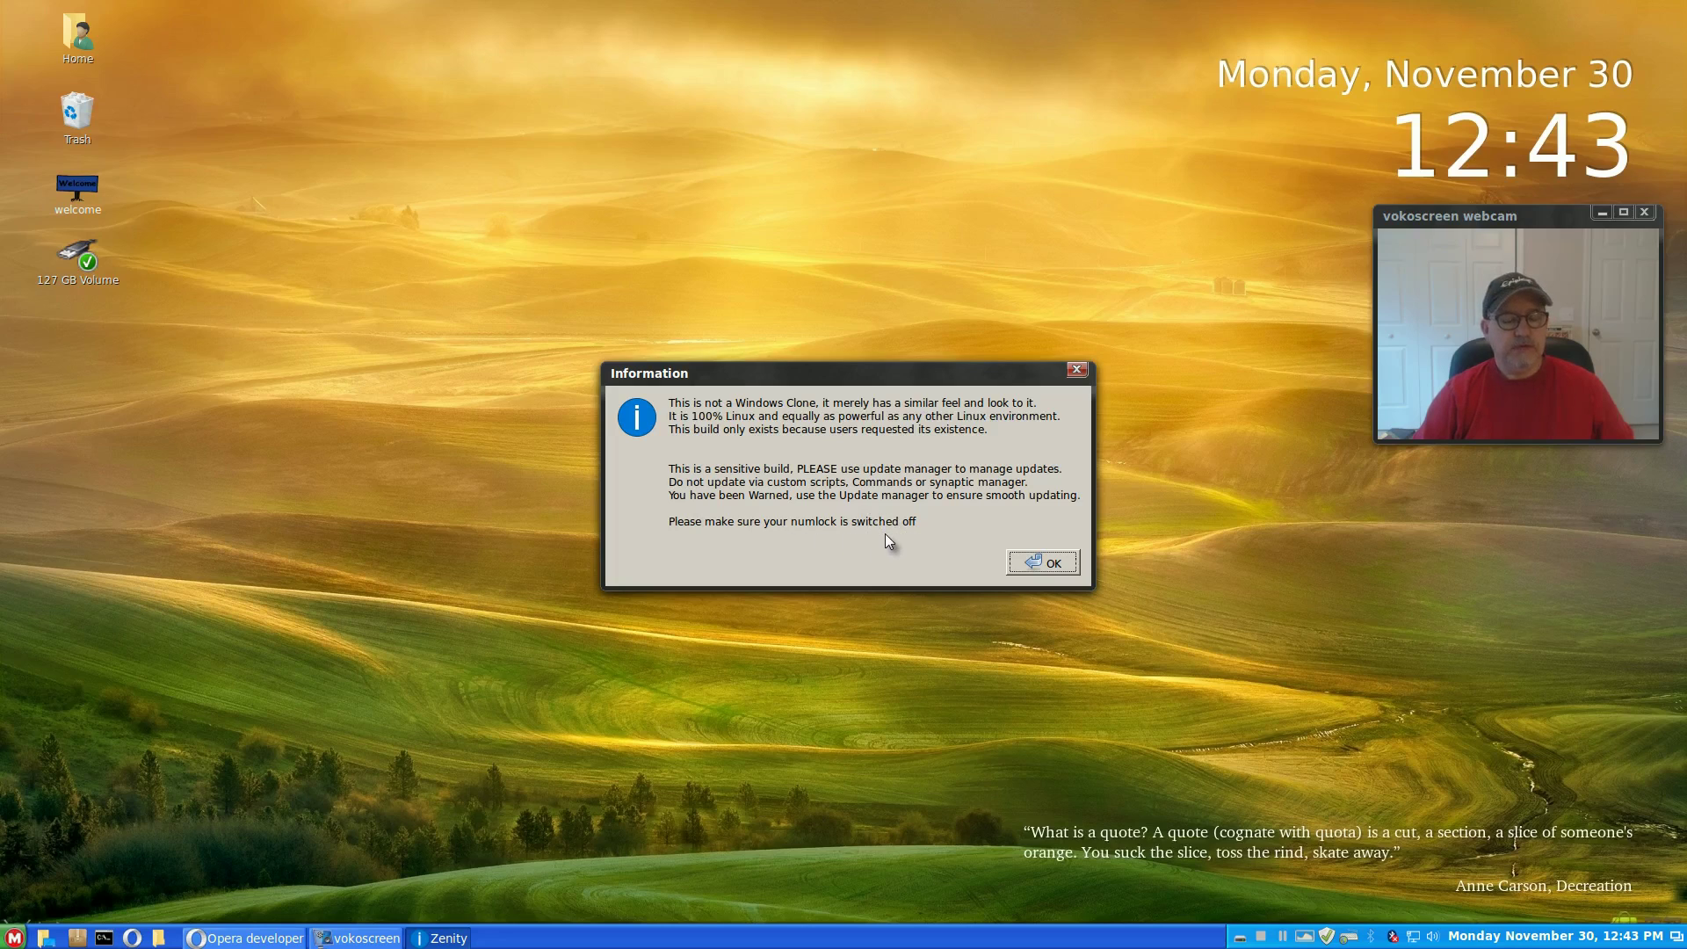
{"action": "left_click", "coordinate": [1029, 556]}
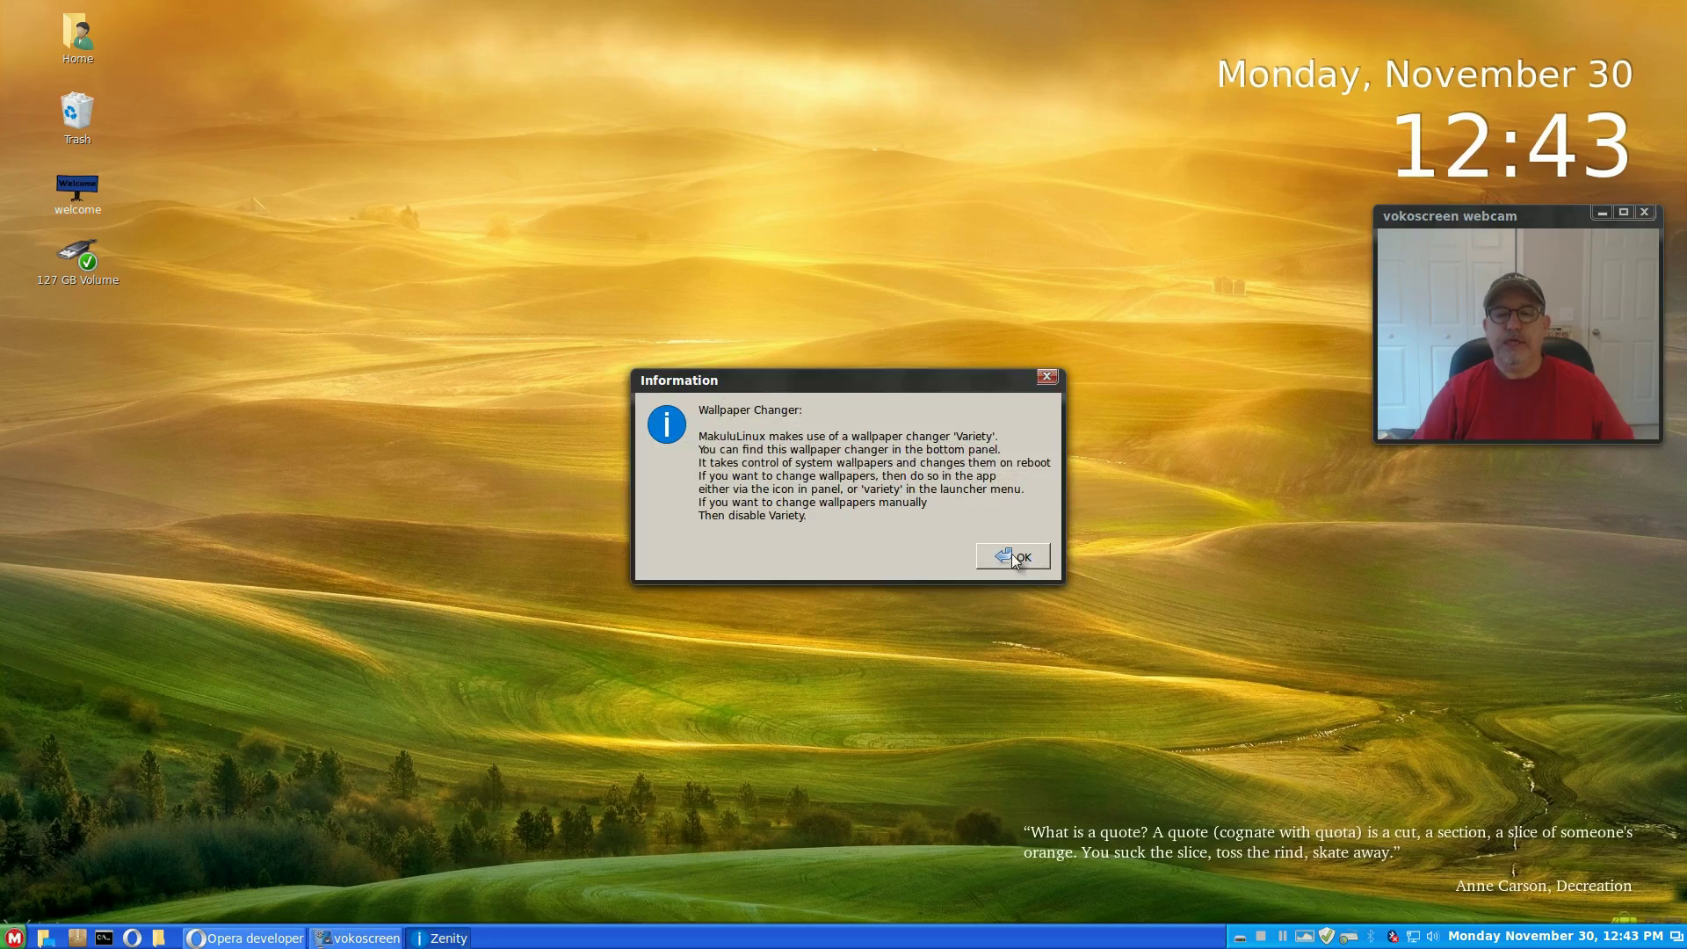
{"action": "left_click", "coordinate": [1013, 557]}
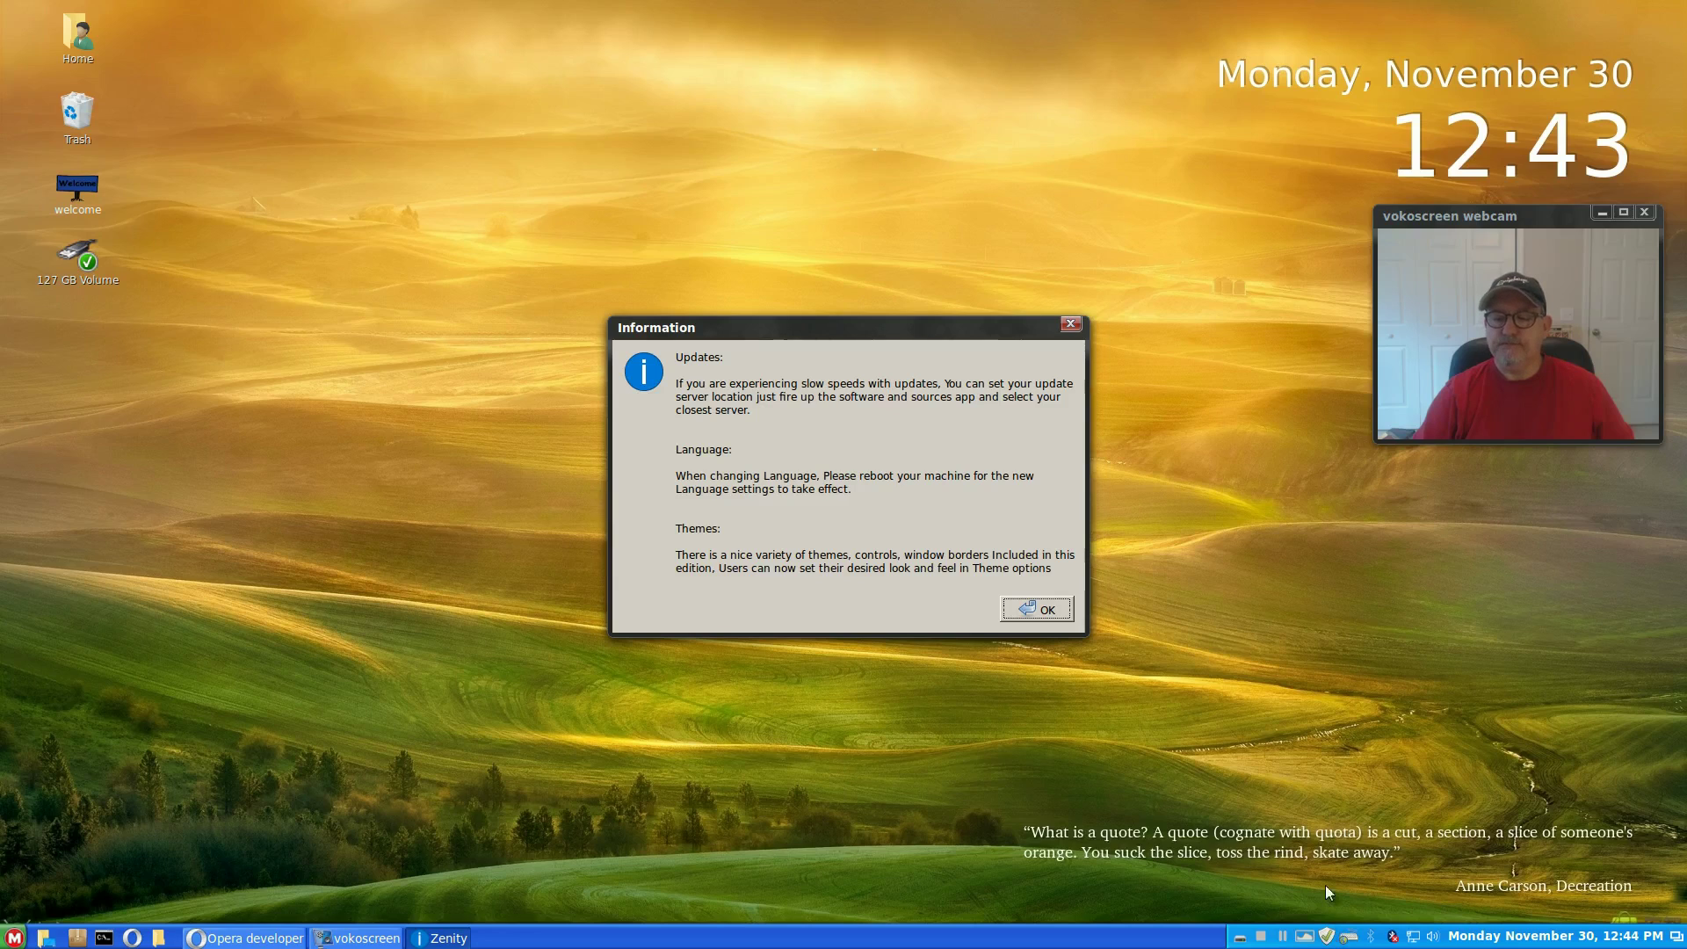
{"action": "left_click", "coordinate": [1327, 938]}
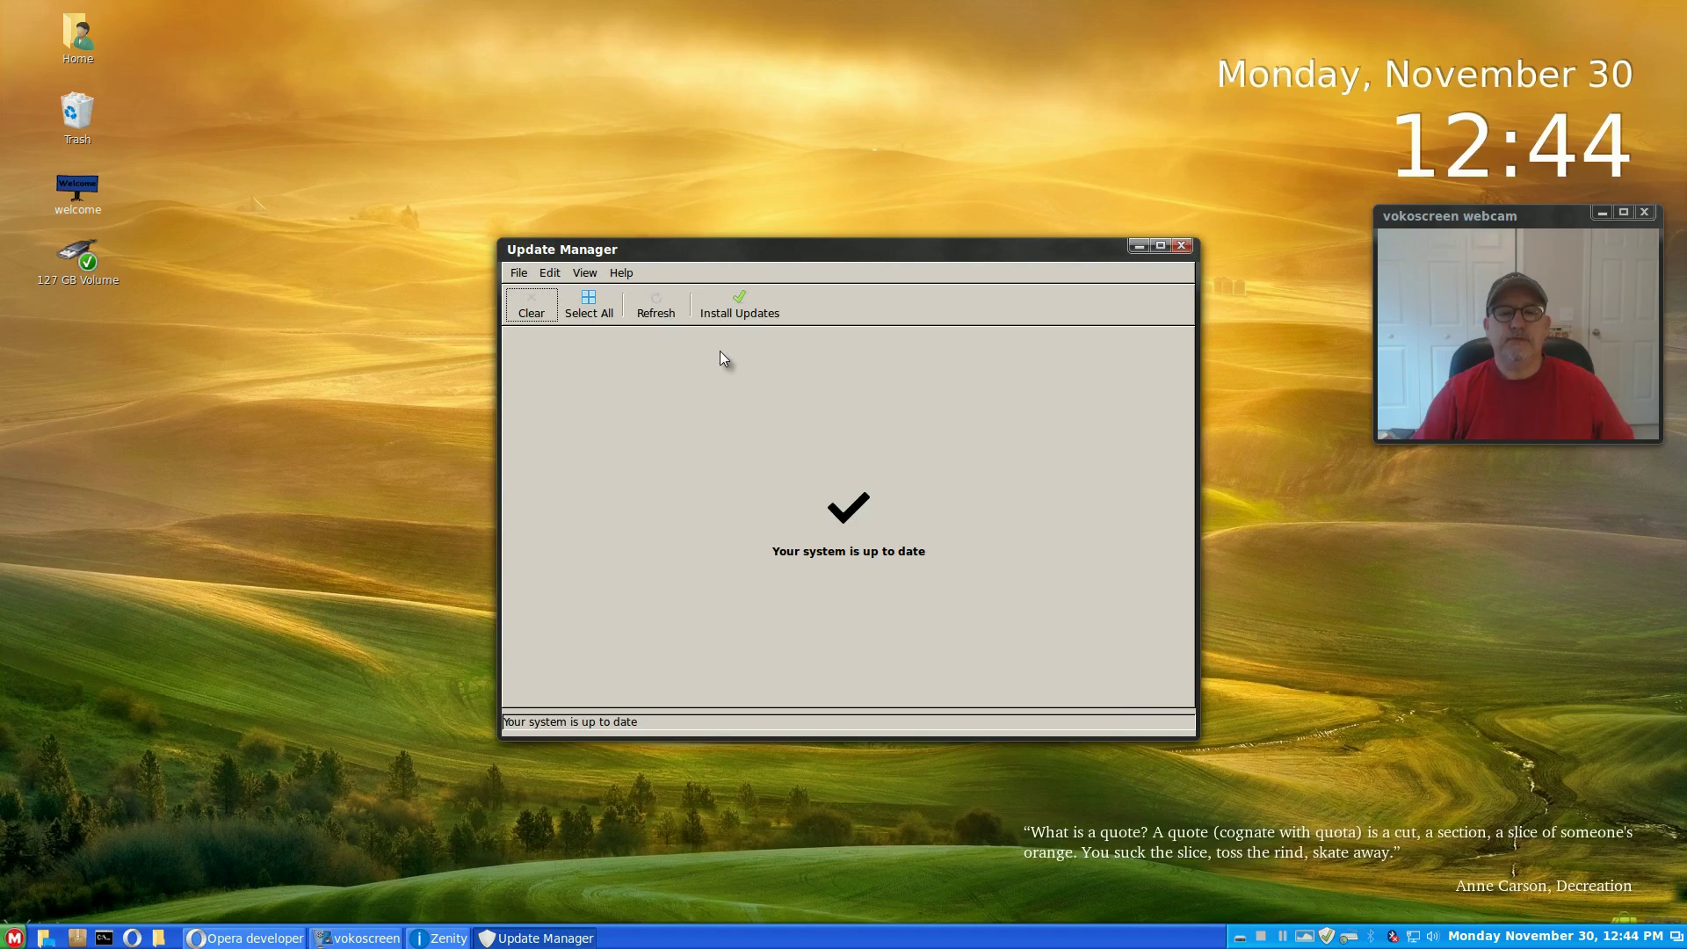
{"action": "left_click", "coordinate": [1181, 249]}
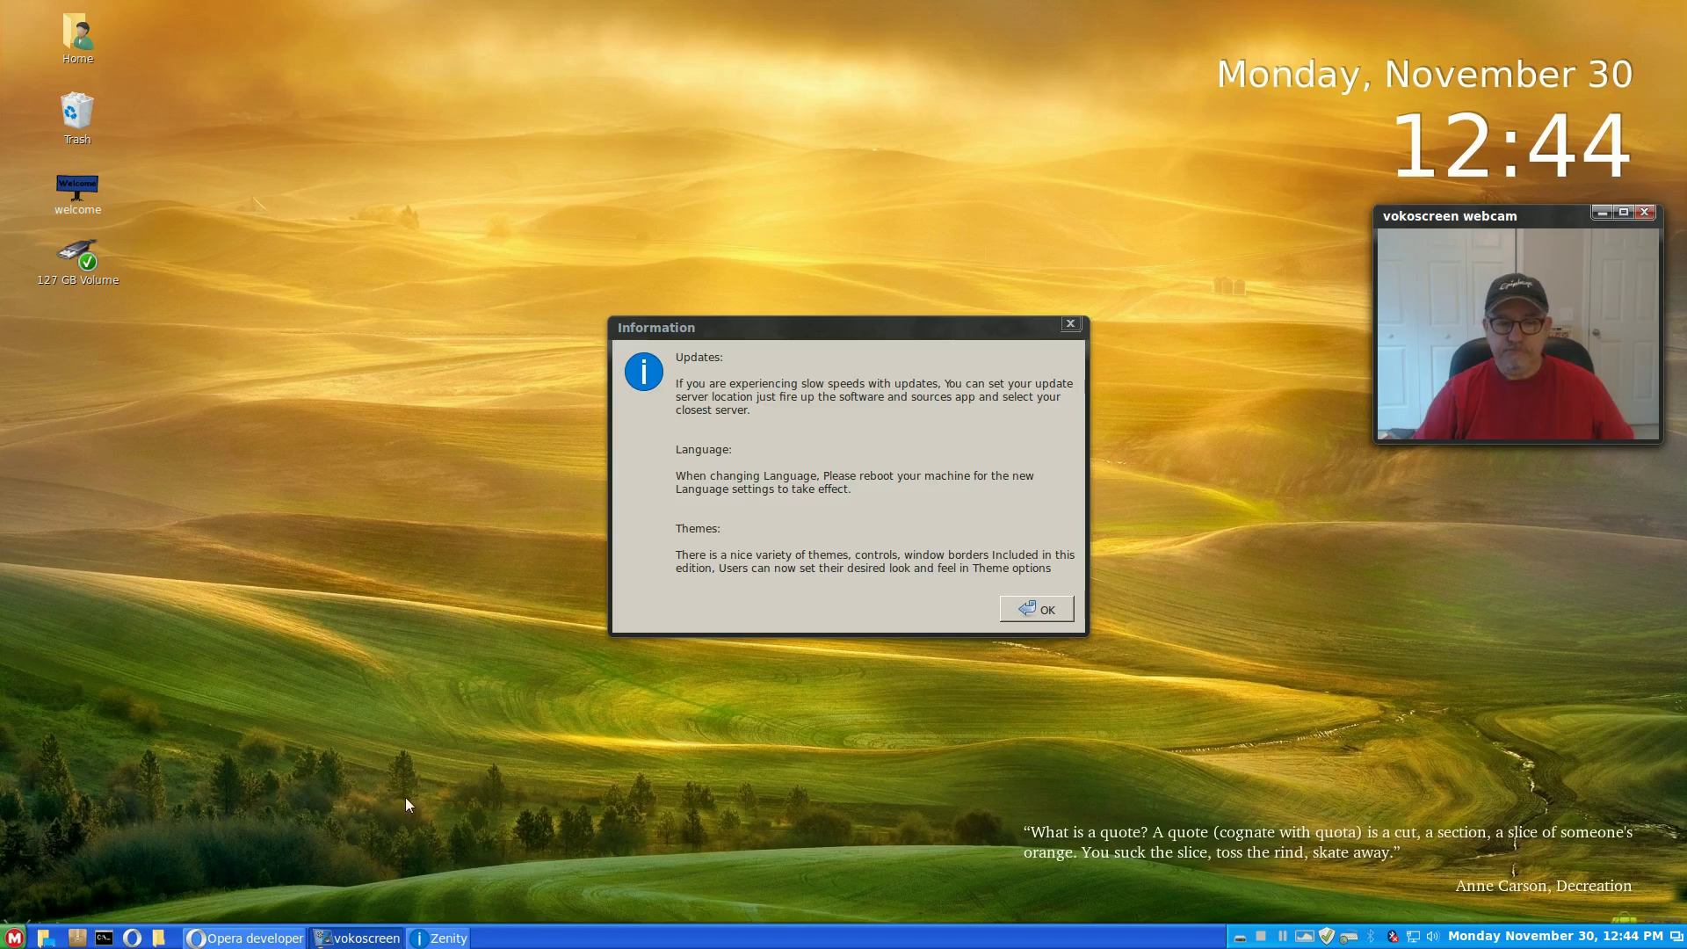
{"action": "left_click", "coordinate": [104, 937]}
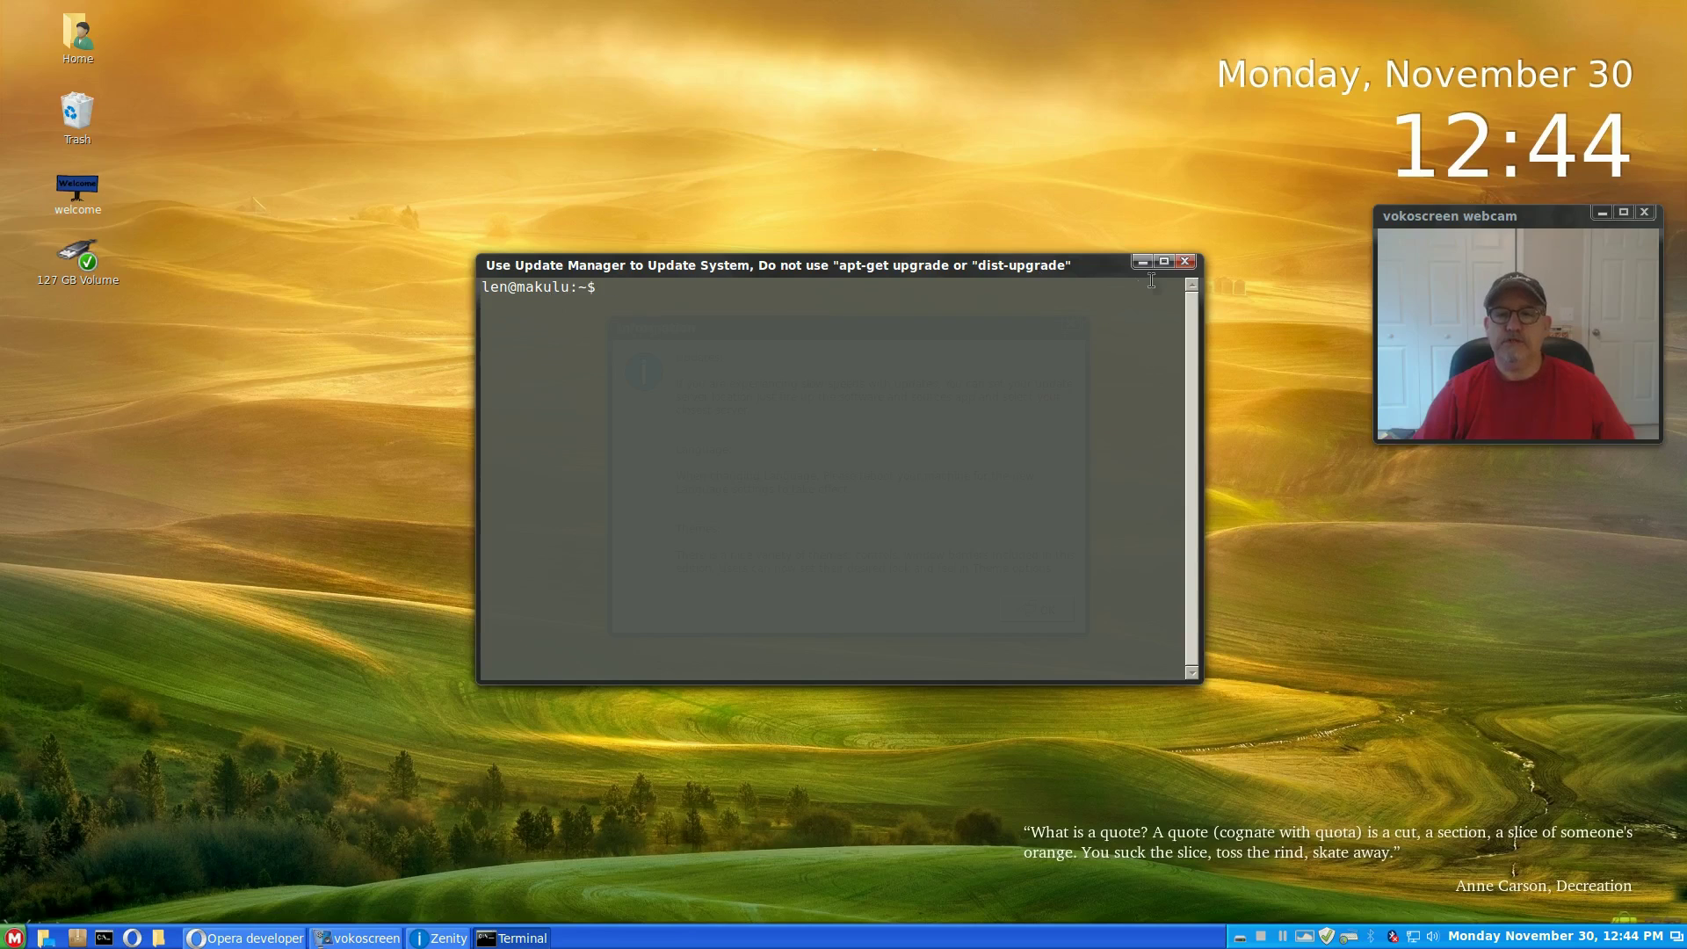
{"action": "left_click", "coordinate": [1185, 260]}
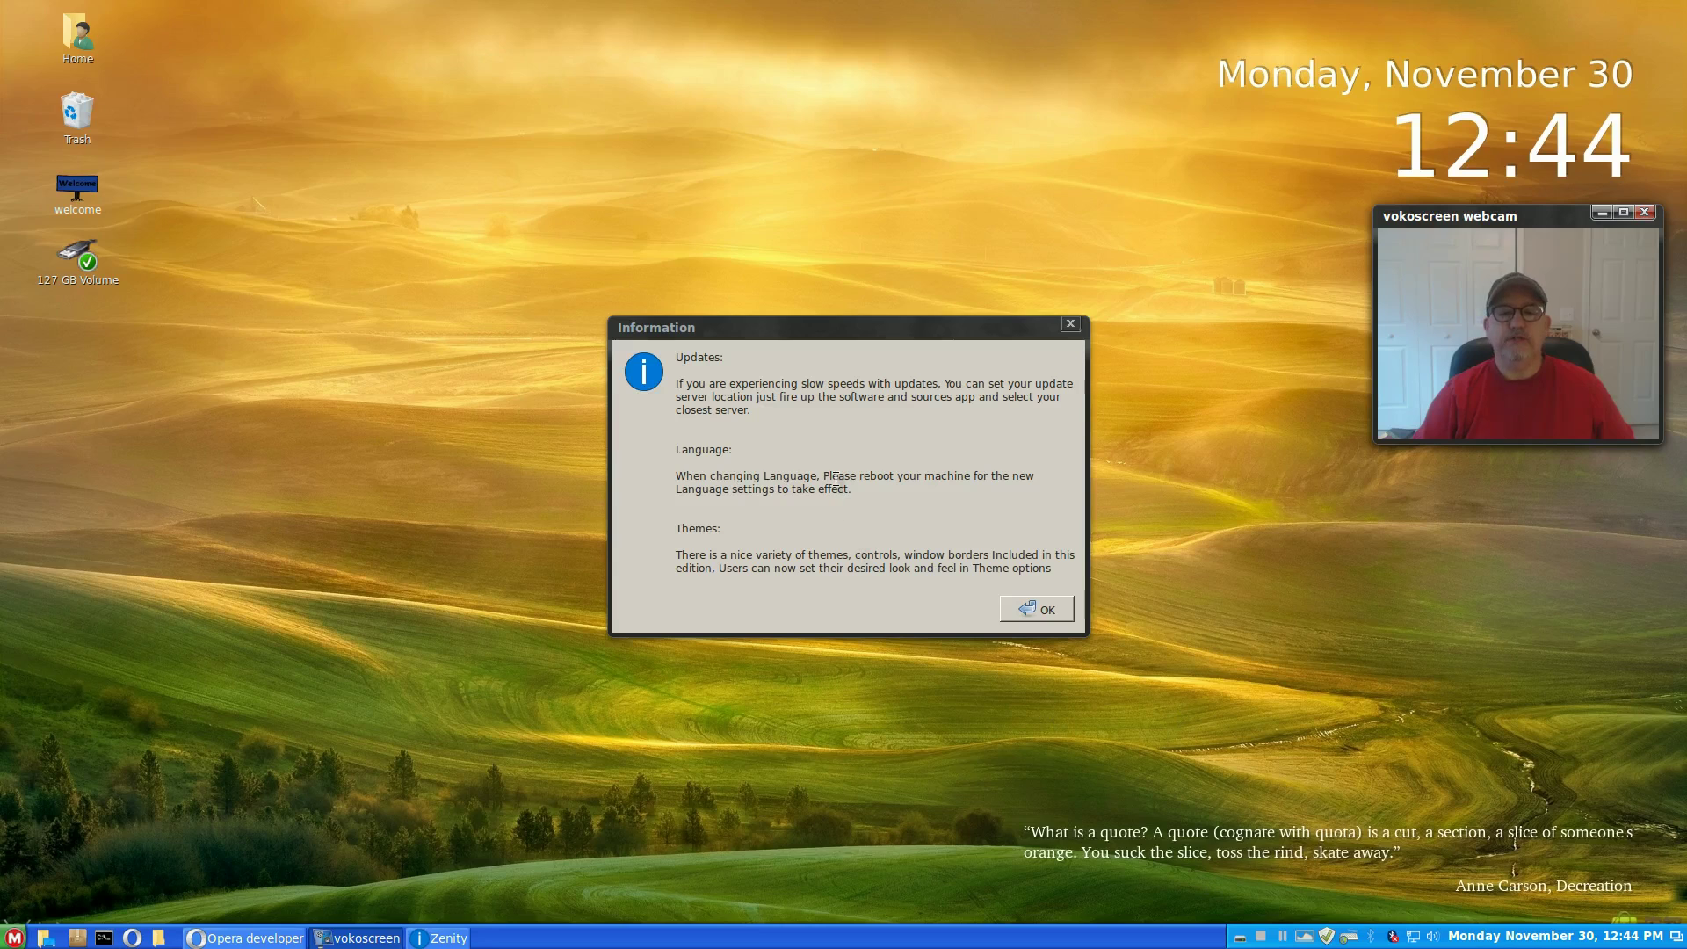
Step: Dismiss the Updates, Popcorn-Time, Pipelight, Office, Wifi, donation and final welcome messages
{"action": "left_click", "coordinate": [1003, 615]}
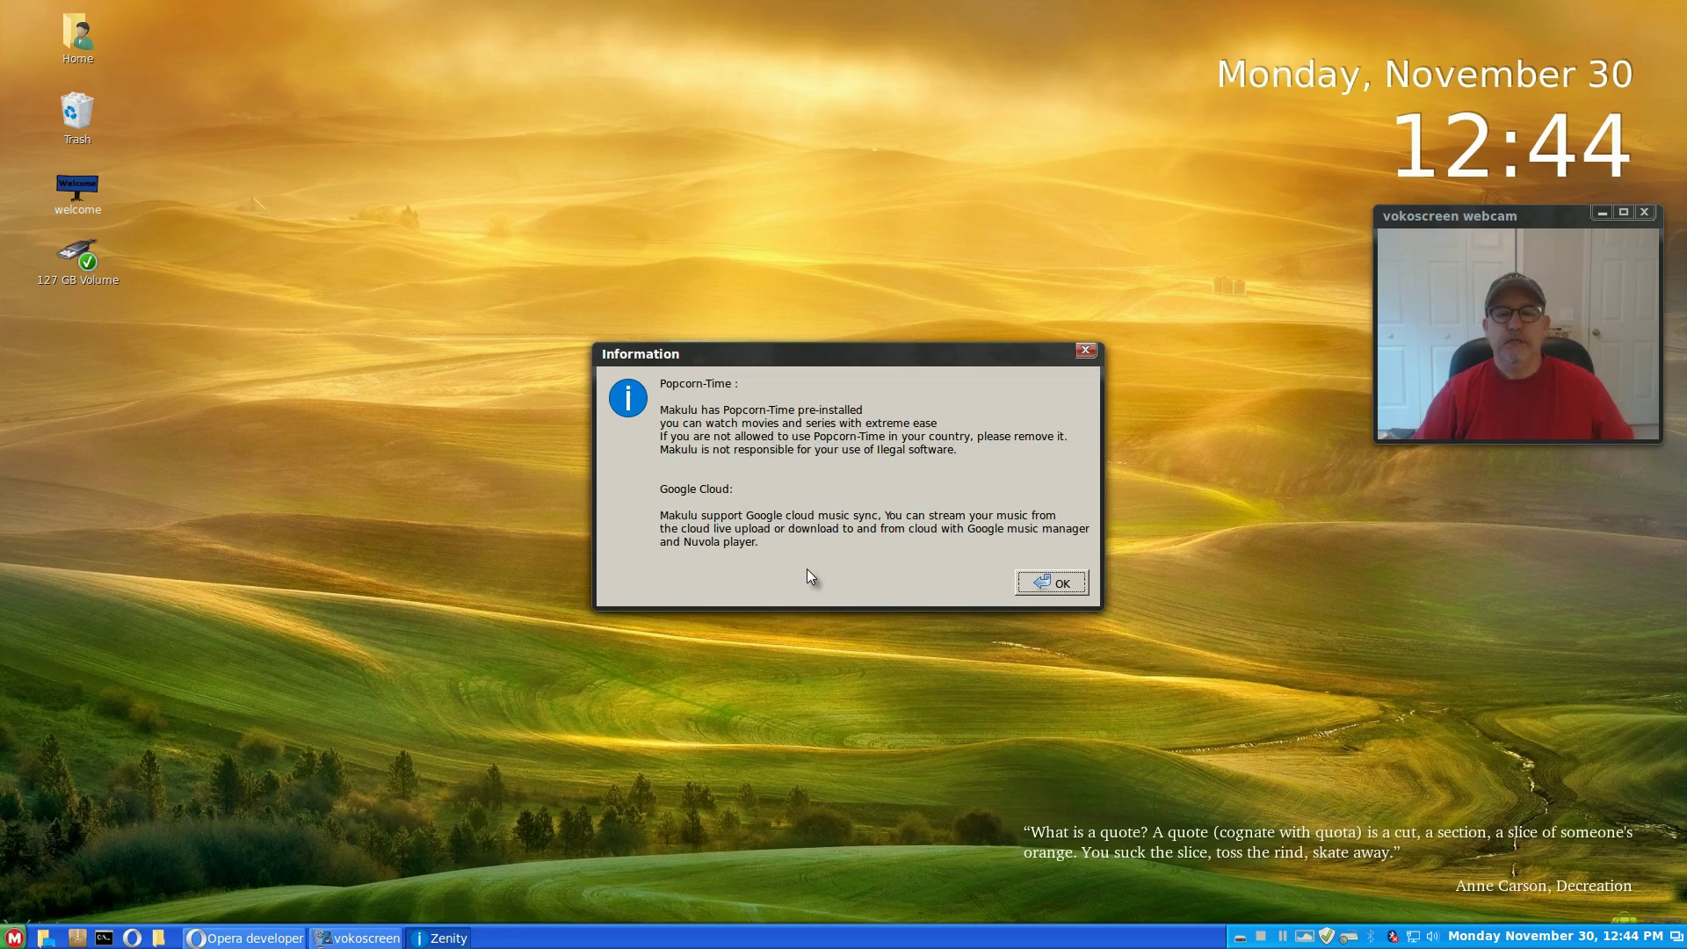
{"action": "left_click", "coordinate": [1067, 586]}
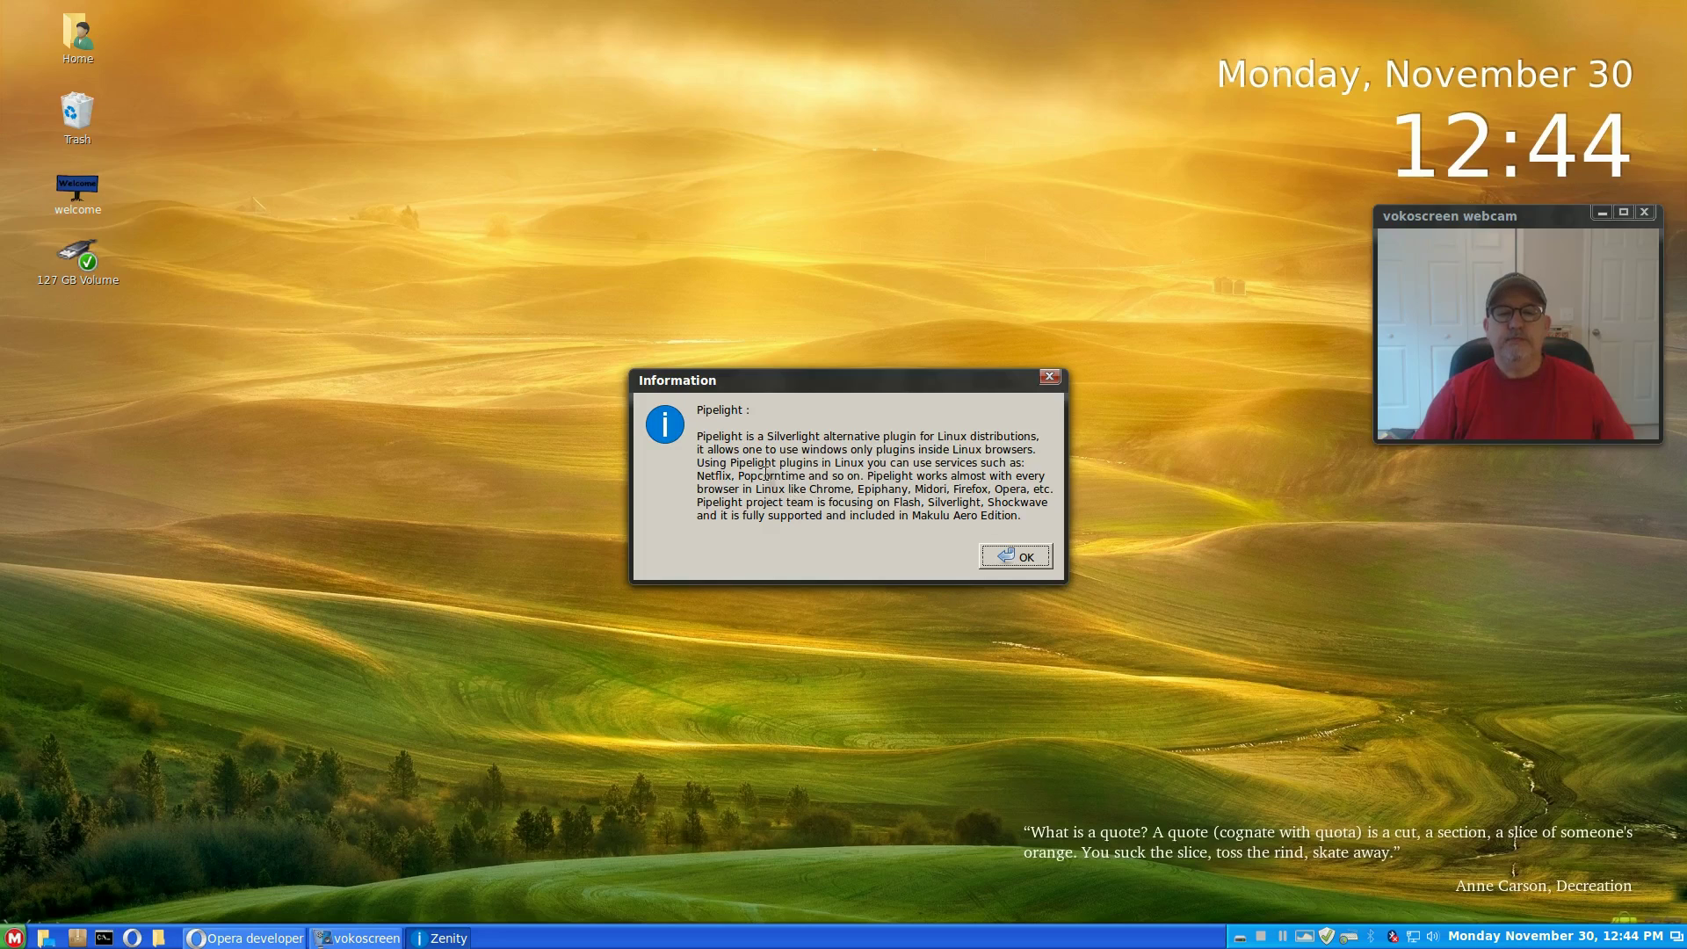
{"action": "left_click", "coordinate": [1011, 555]}
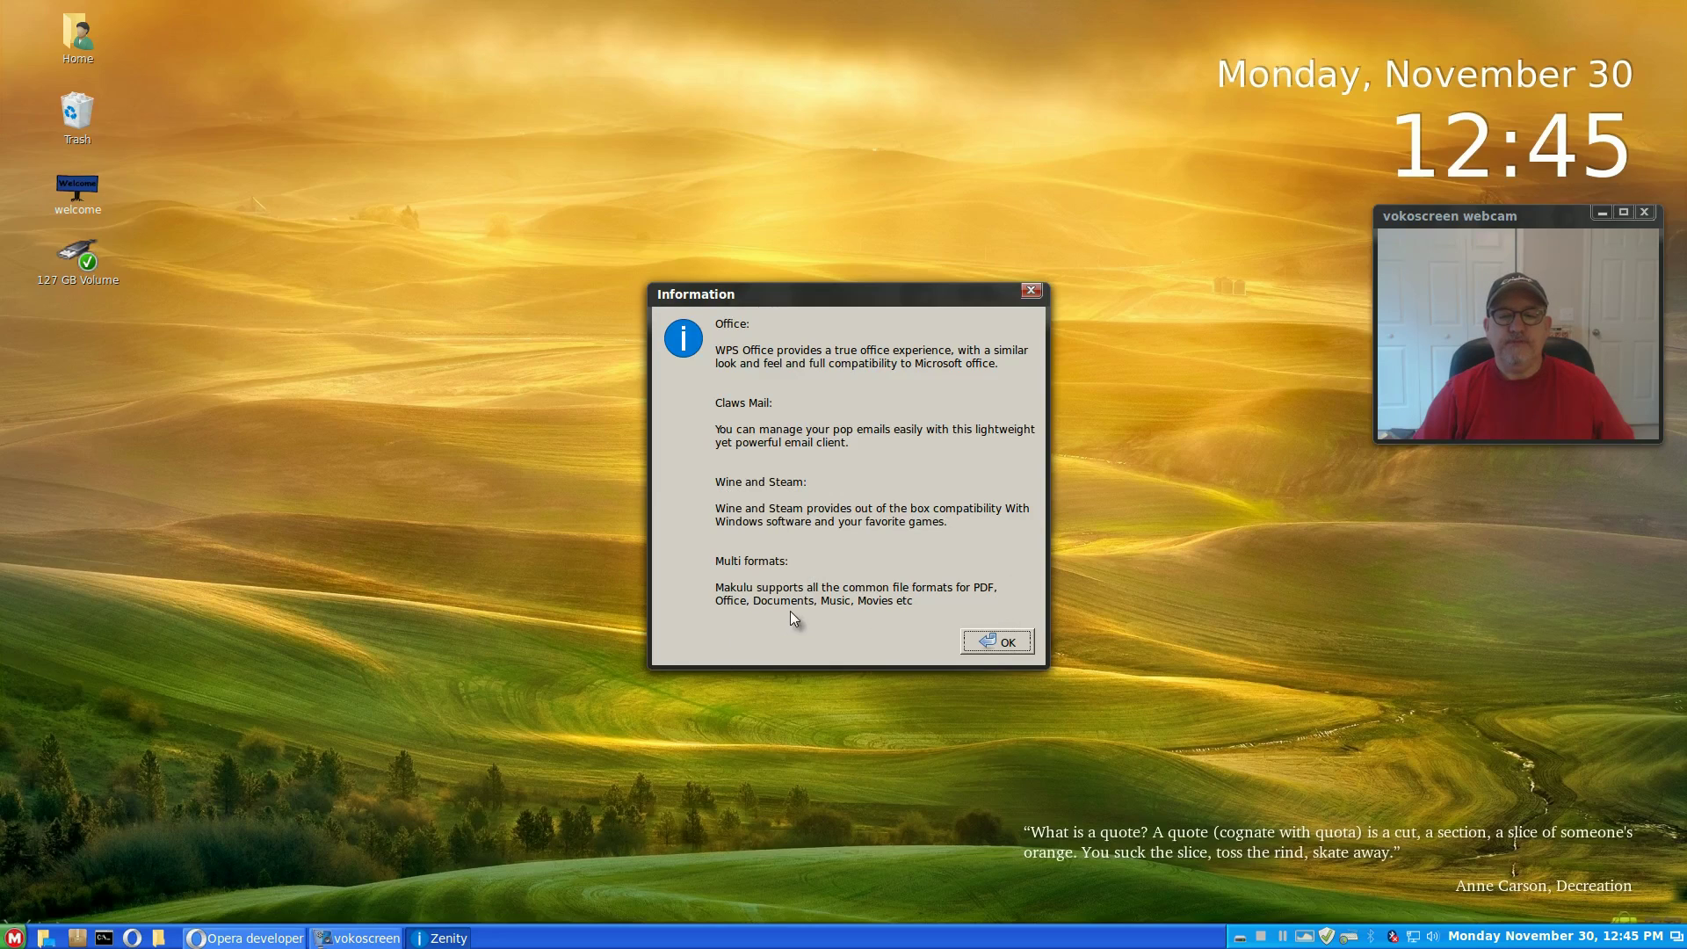
{"action": "left_click", "coordinate": [1011, 644]}
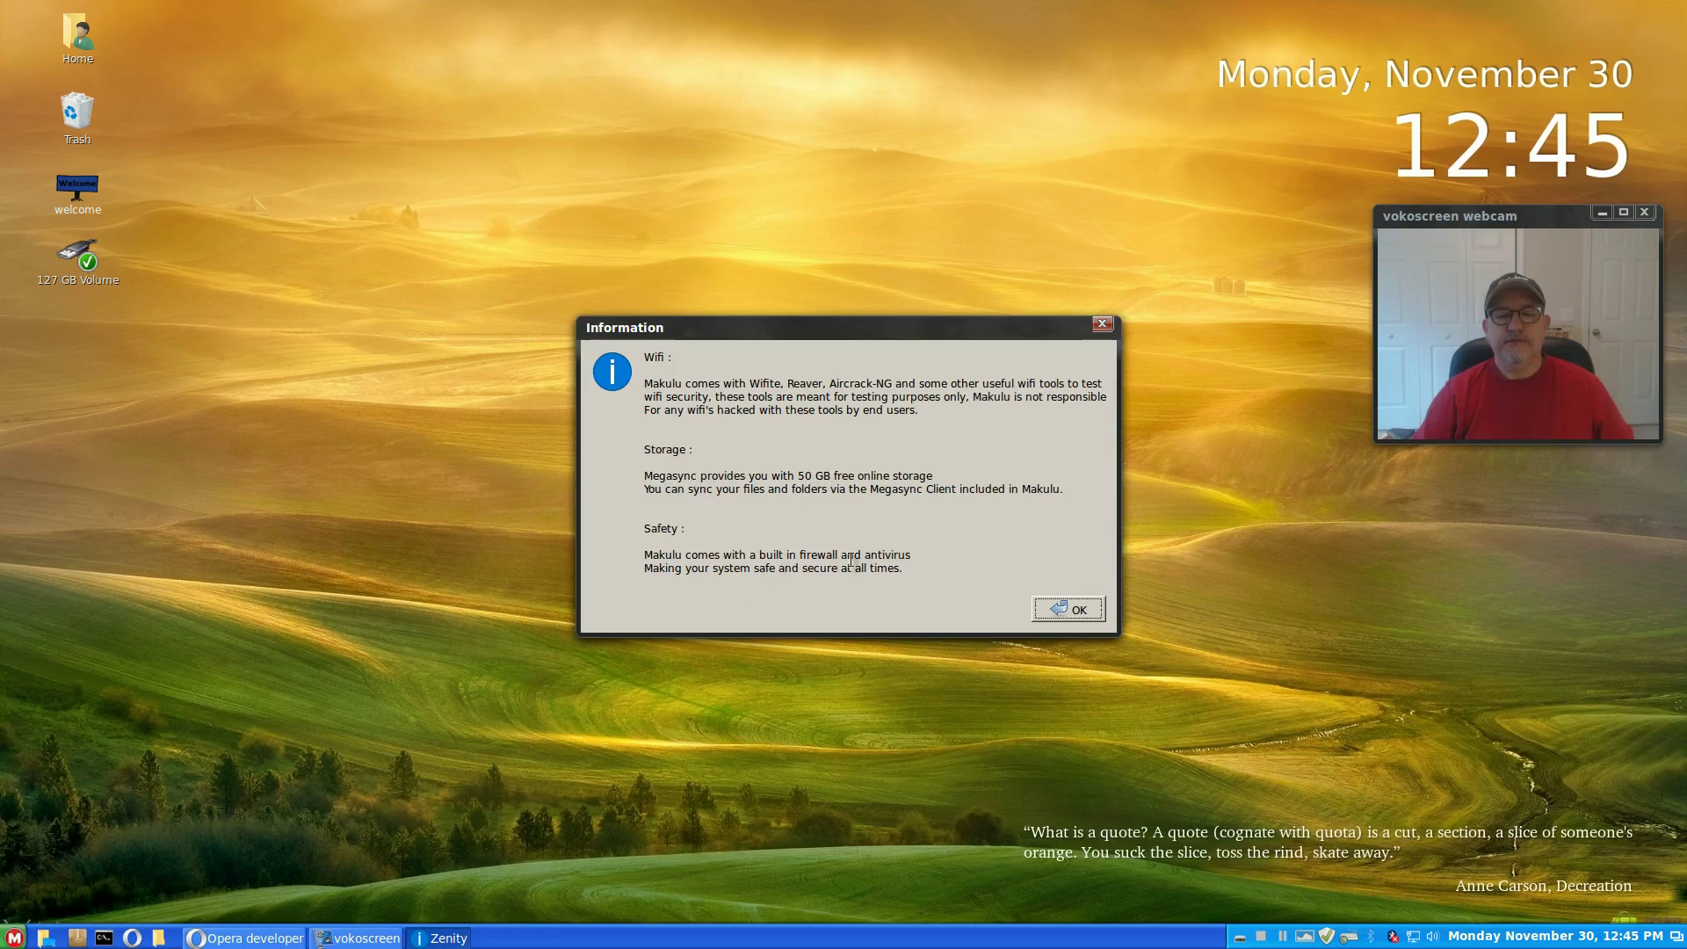
{"action": "left_click", "coordinate": [1047, 605]}
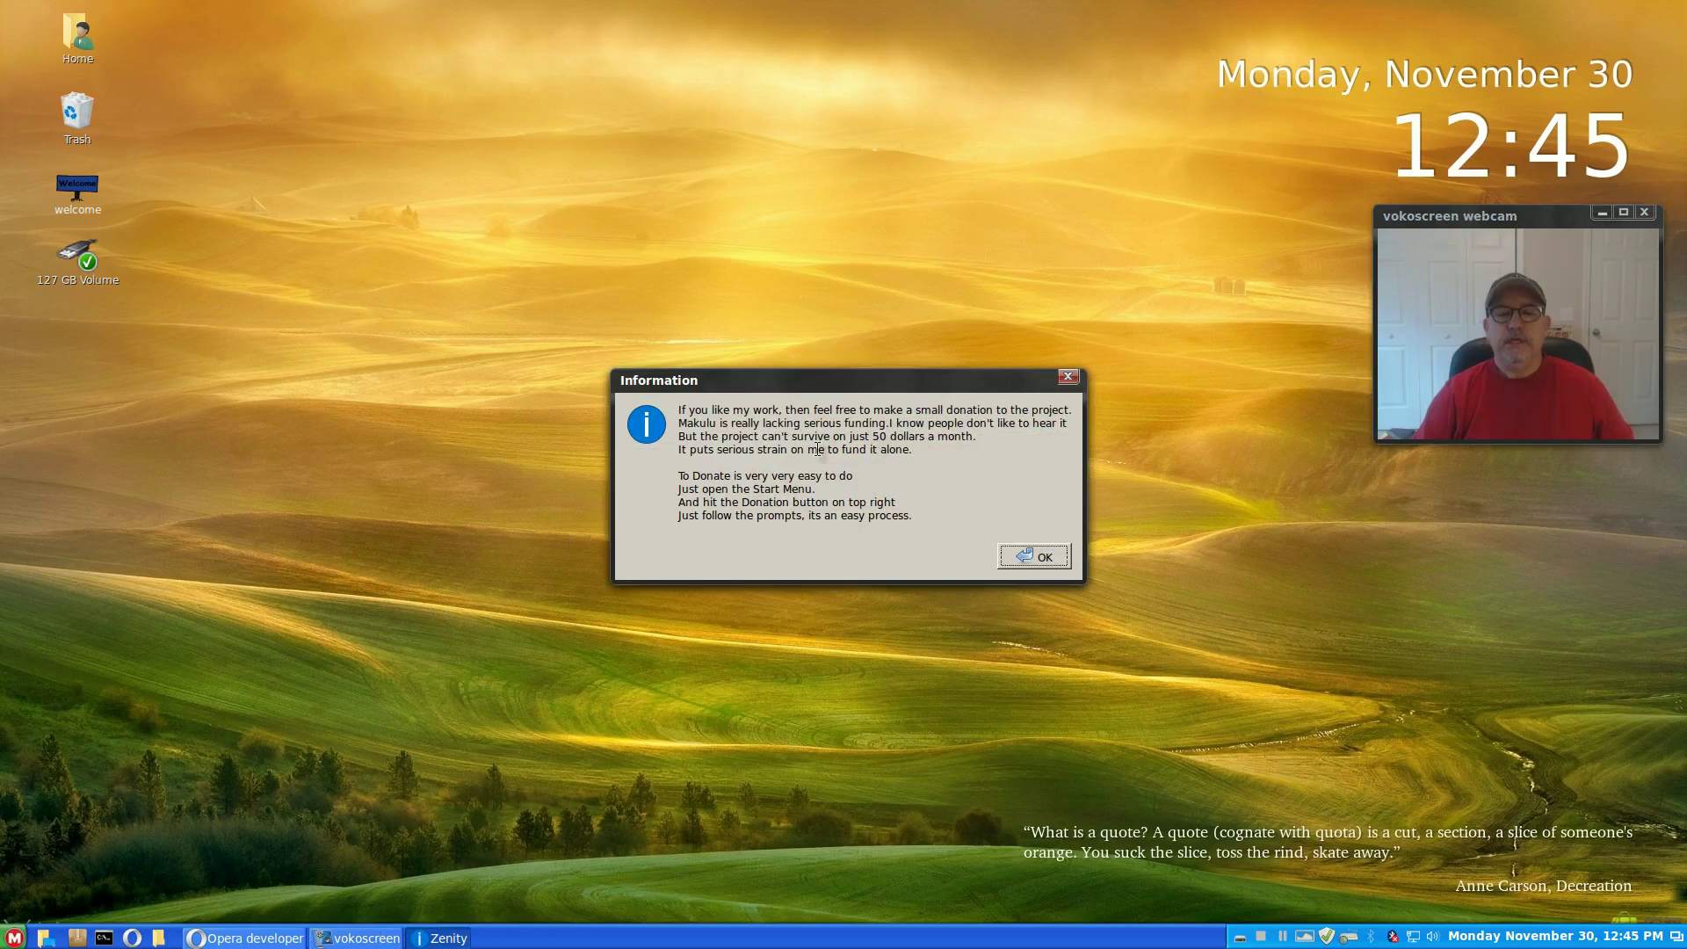
{"action": "left_click", "coordinate": [1039, 555]}
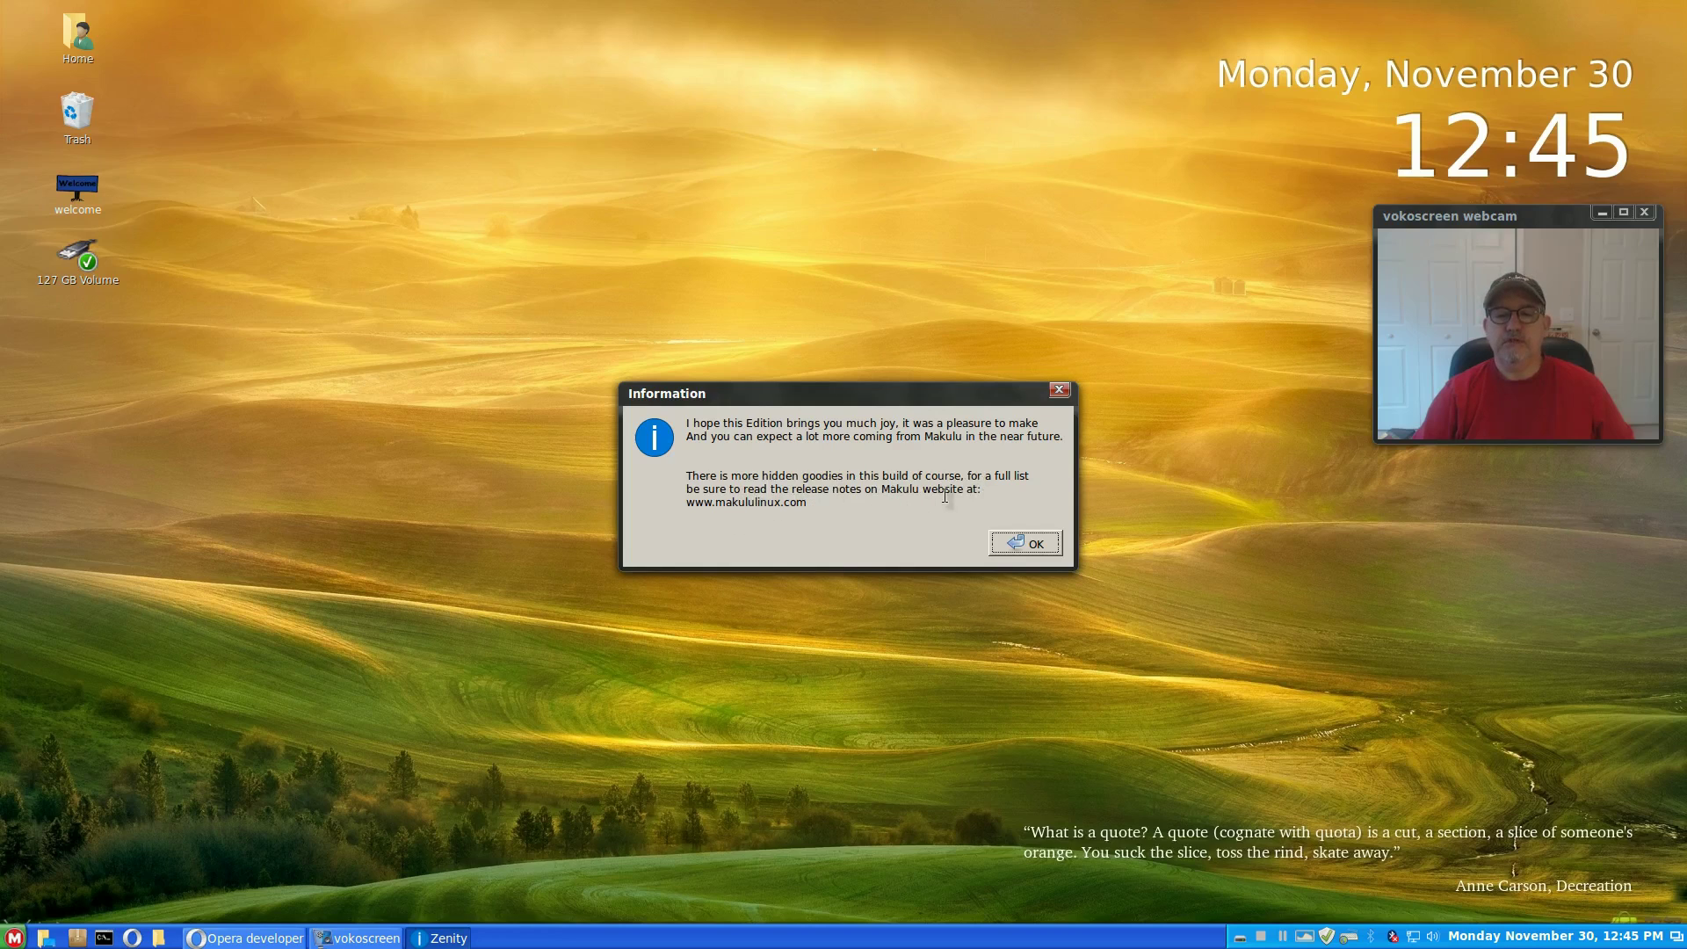
{"action": "left_click", "coordinate": [1031, 541]}
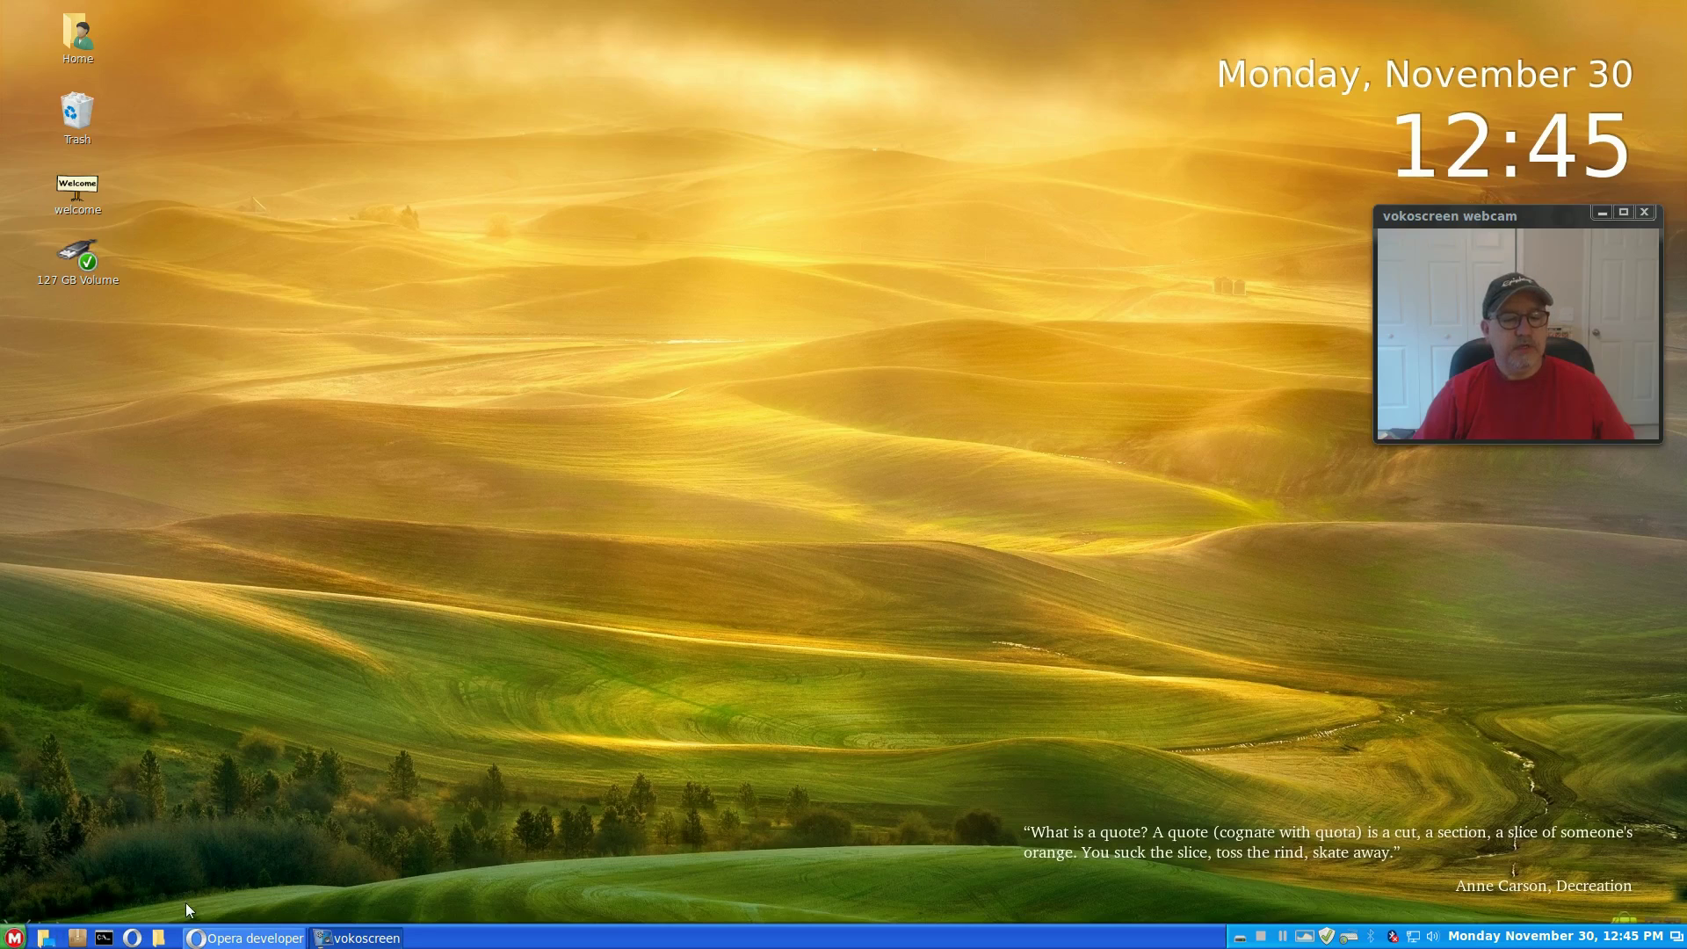
{"action": "left_click", "coordinate": [14, 937]}
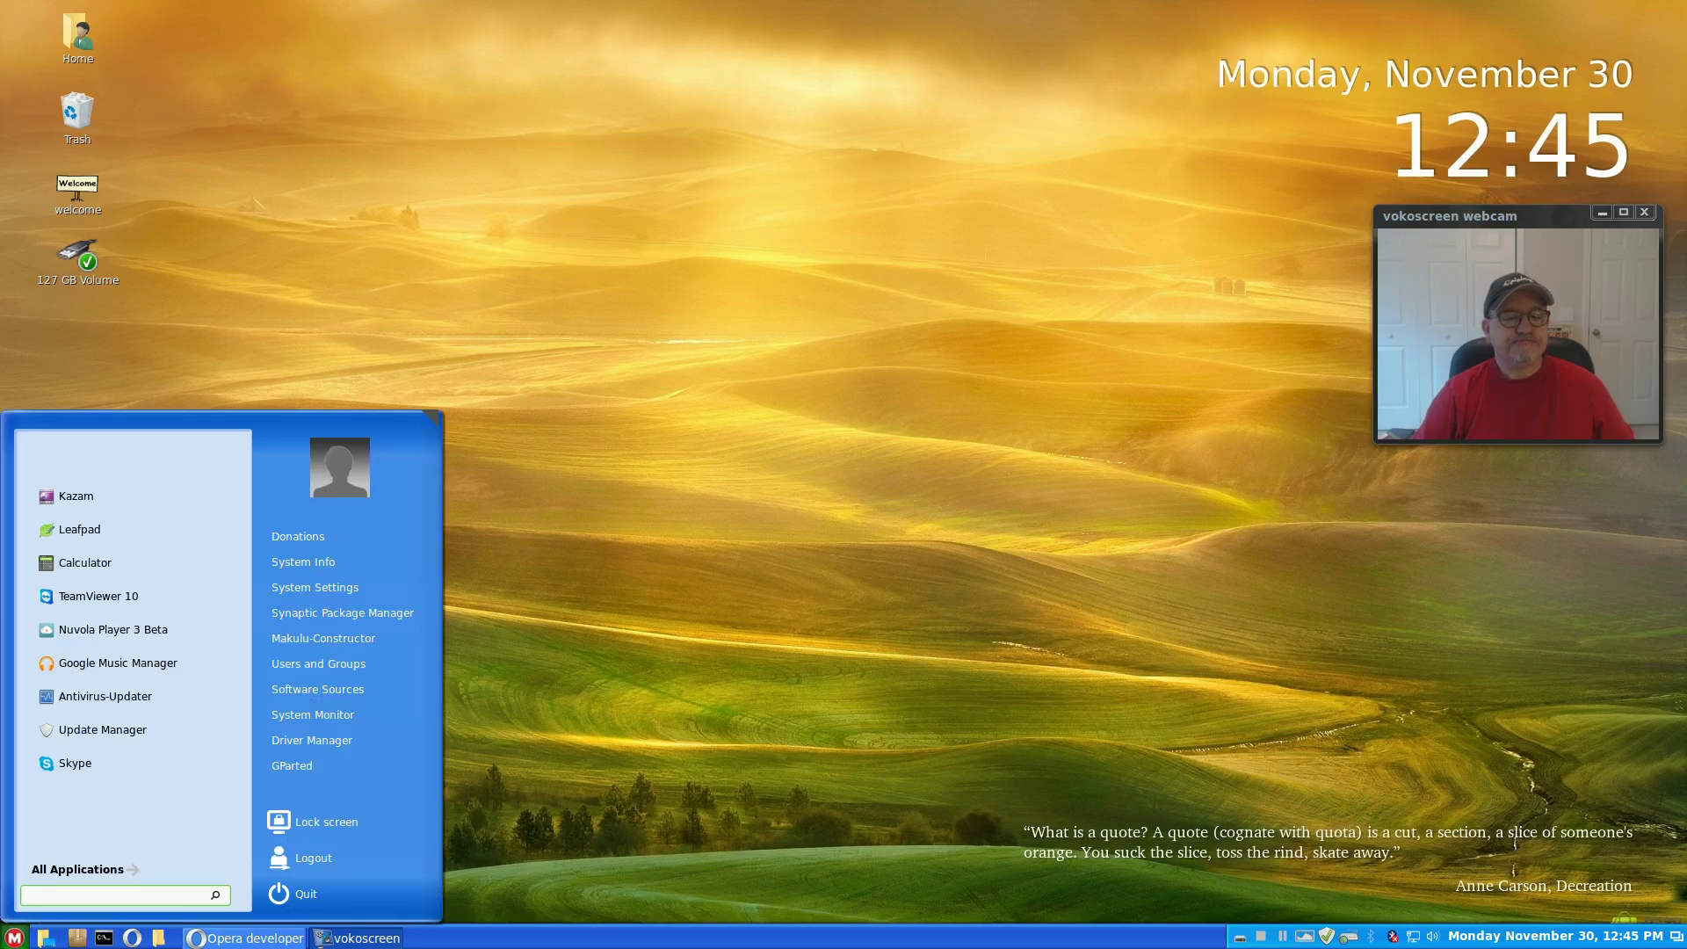
{"action": "left_click", "coordinate": [361, 740]}
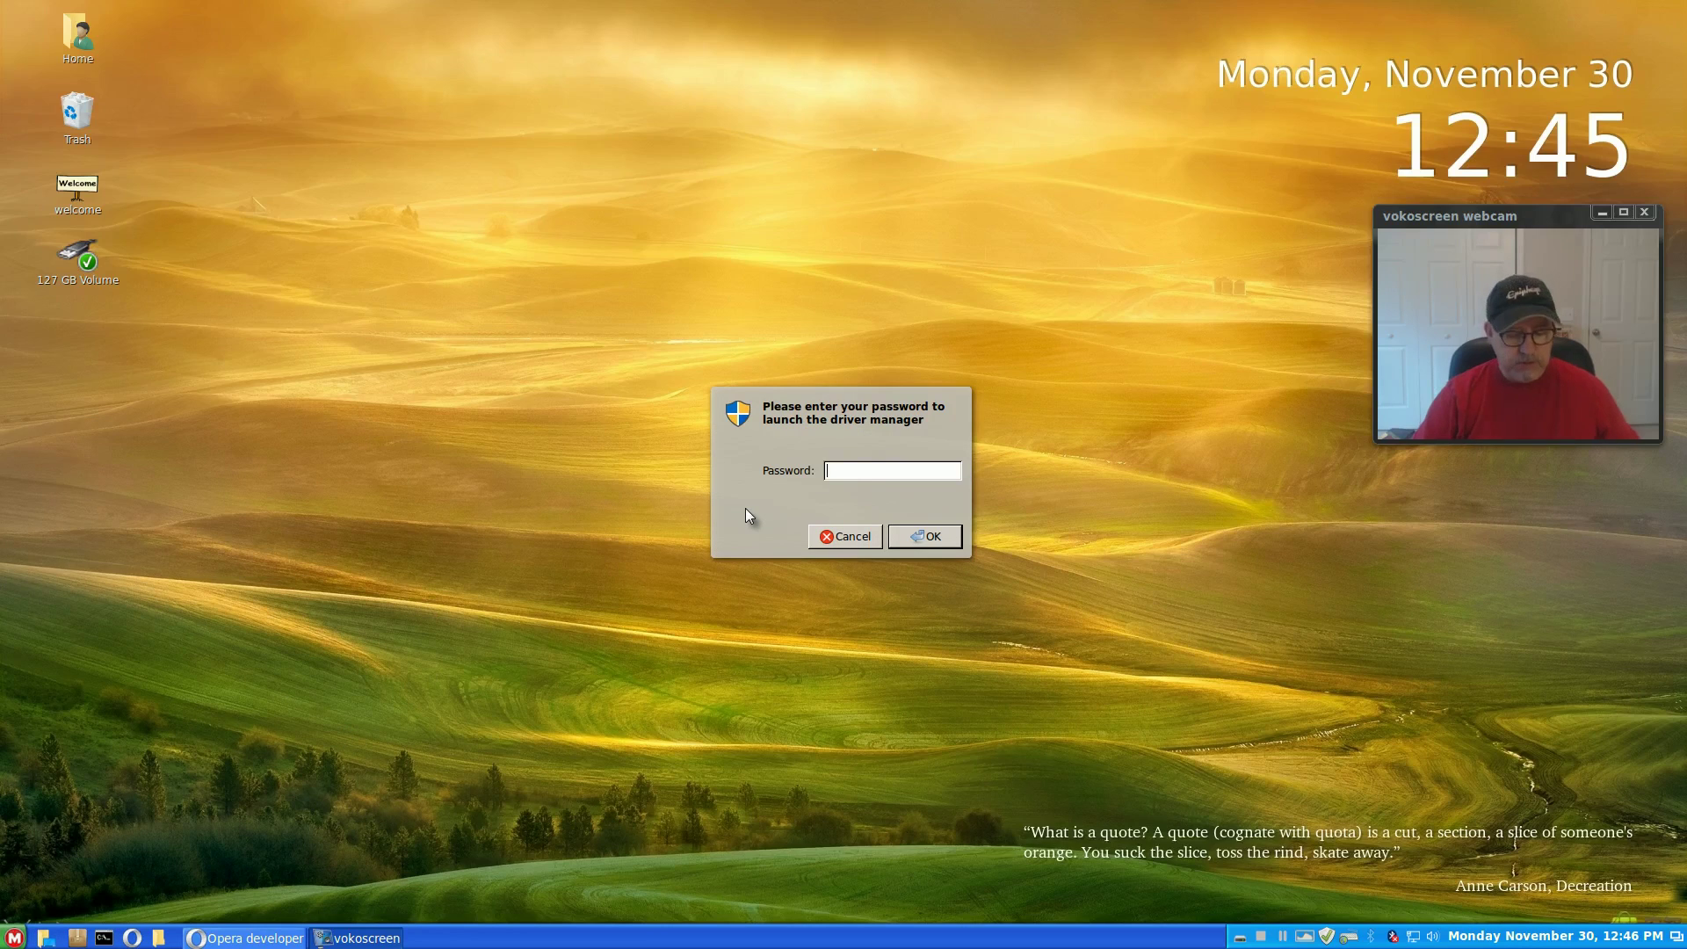
{"action": "type", "text": "******"}
{"action": "key", "text": "Return"}
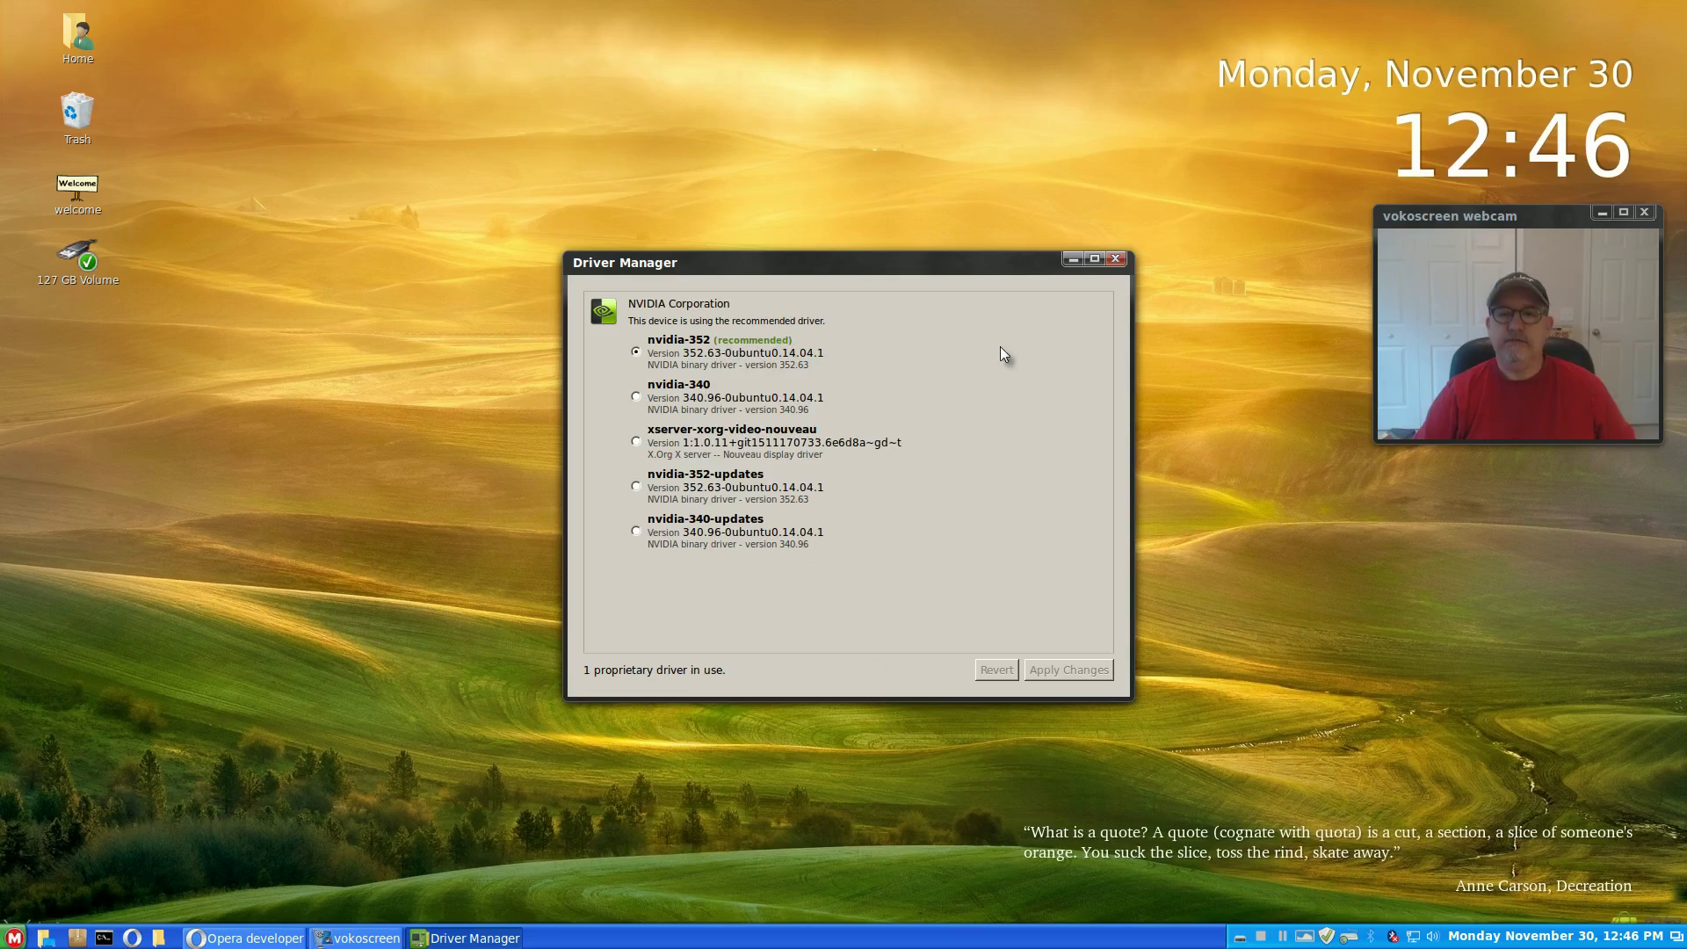
{"action": "left_click", "coordinate": [1116, 259]}
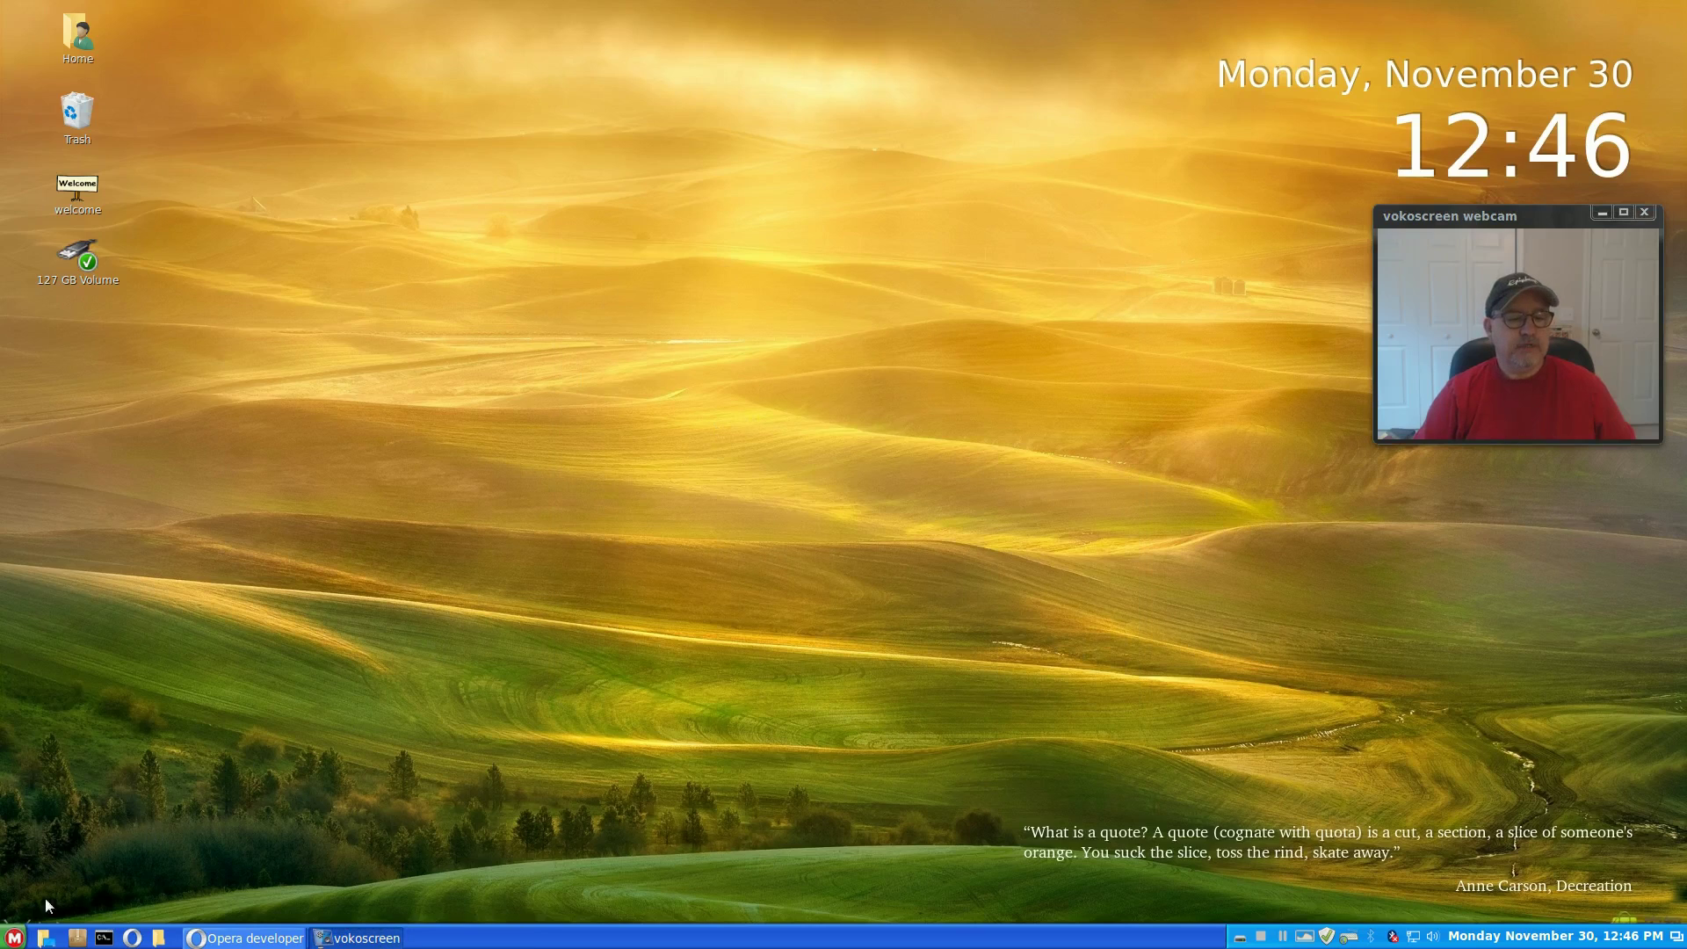
{"action": "left_click", "coordinate": [5, 938]}
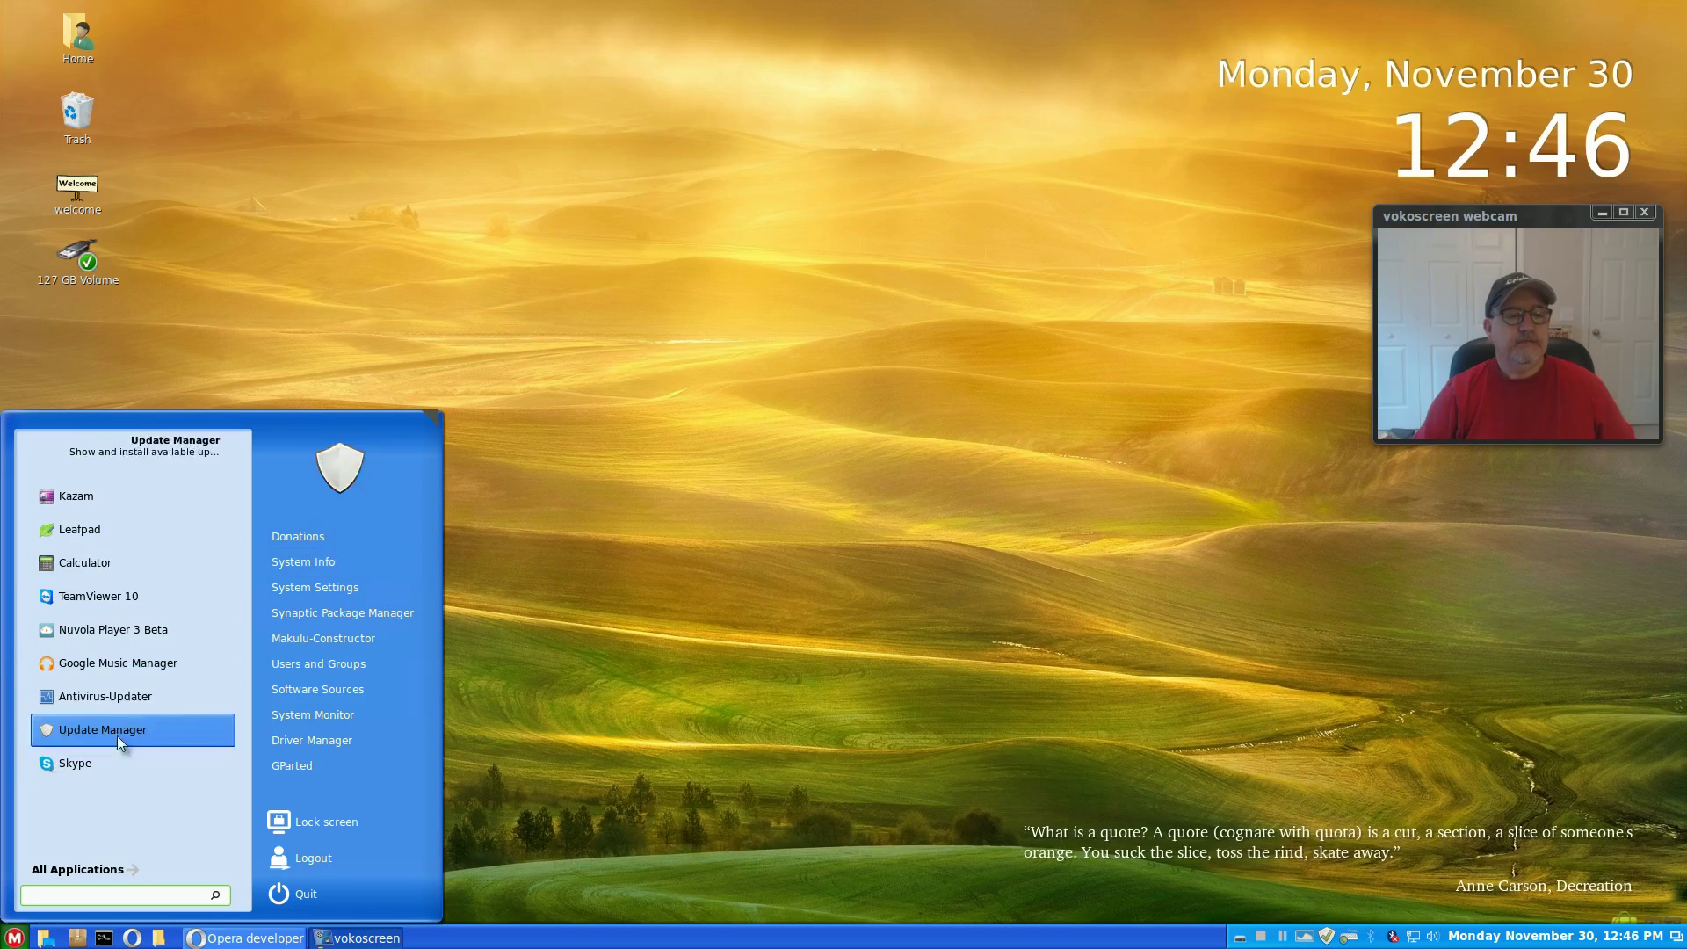
{"action": "left_click", "coordinate": [124, 870]}
{"action": "scroll", "coordinate": [200, 654], "scroll_direction": "down", "scroll_amount": 20}
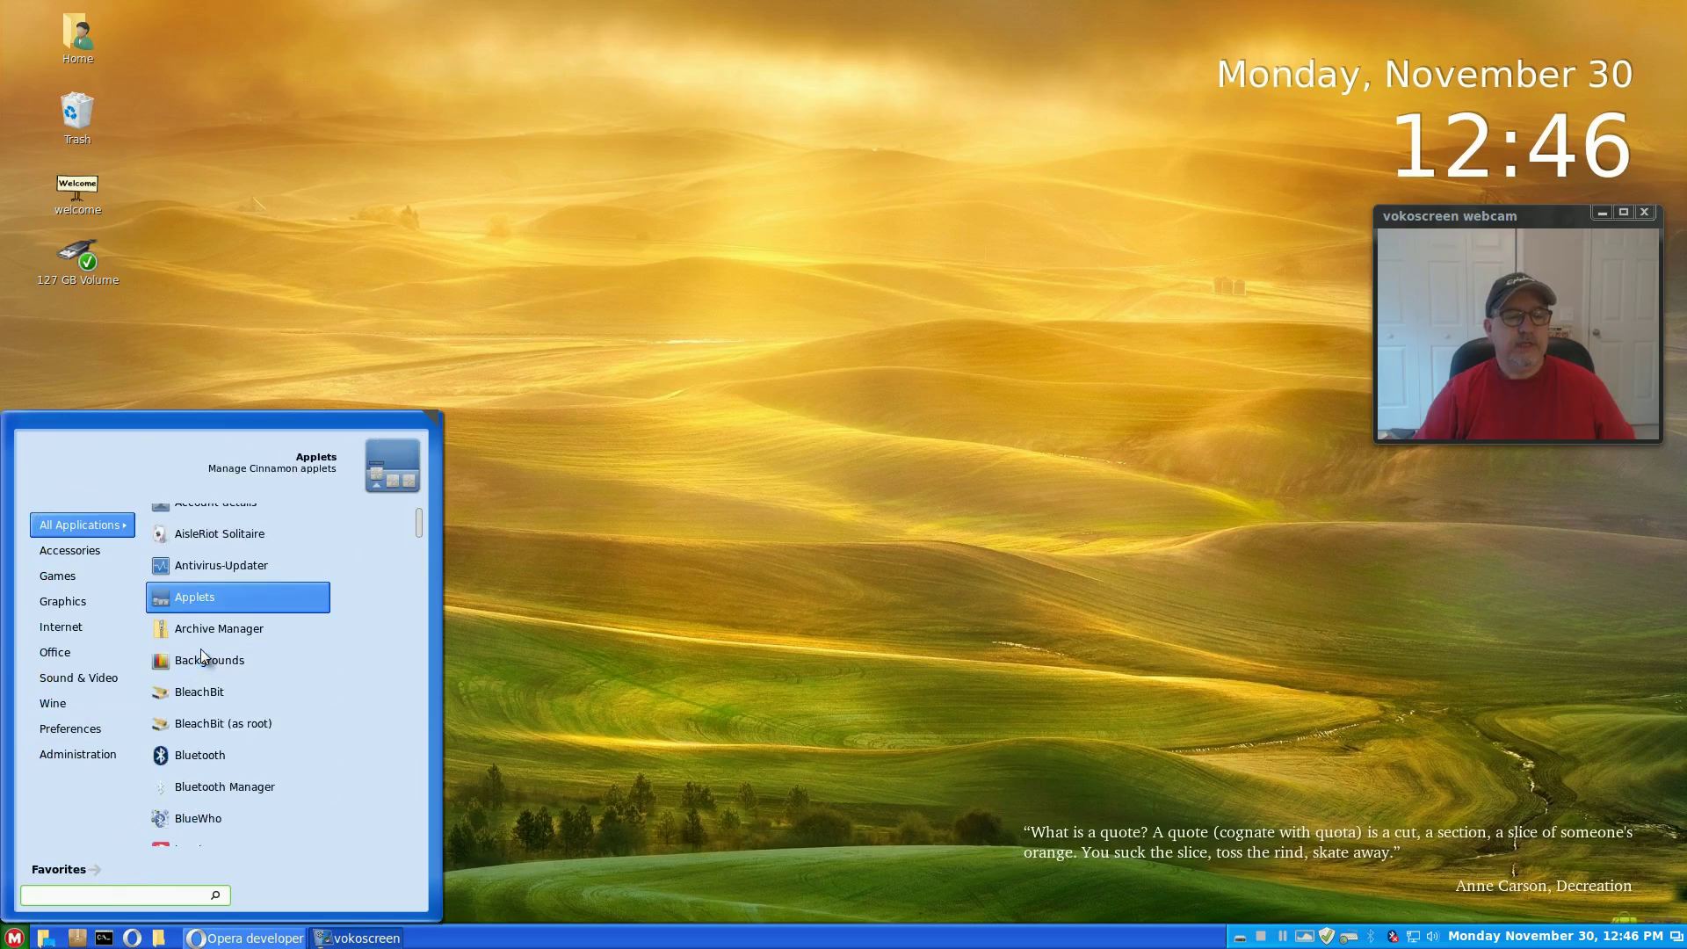
{"action": "scroll", "coordinate": [200, 649], "scroll_direction": "down", "scroll_amount": 2}
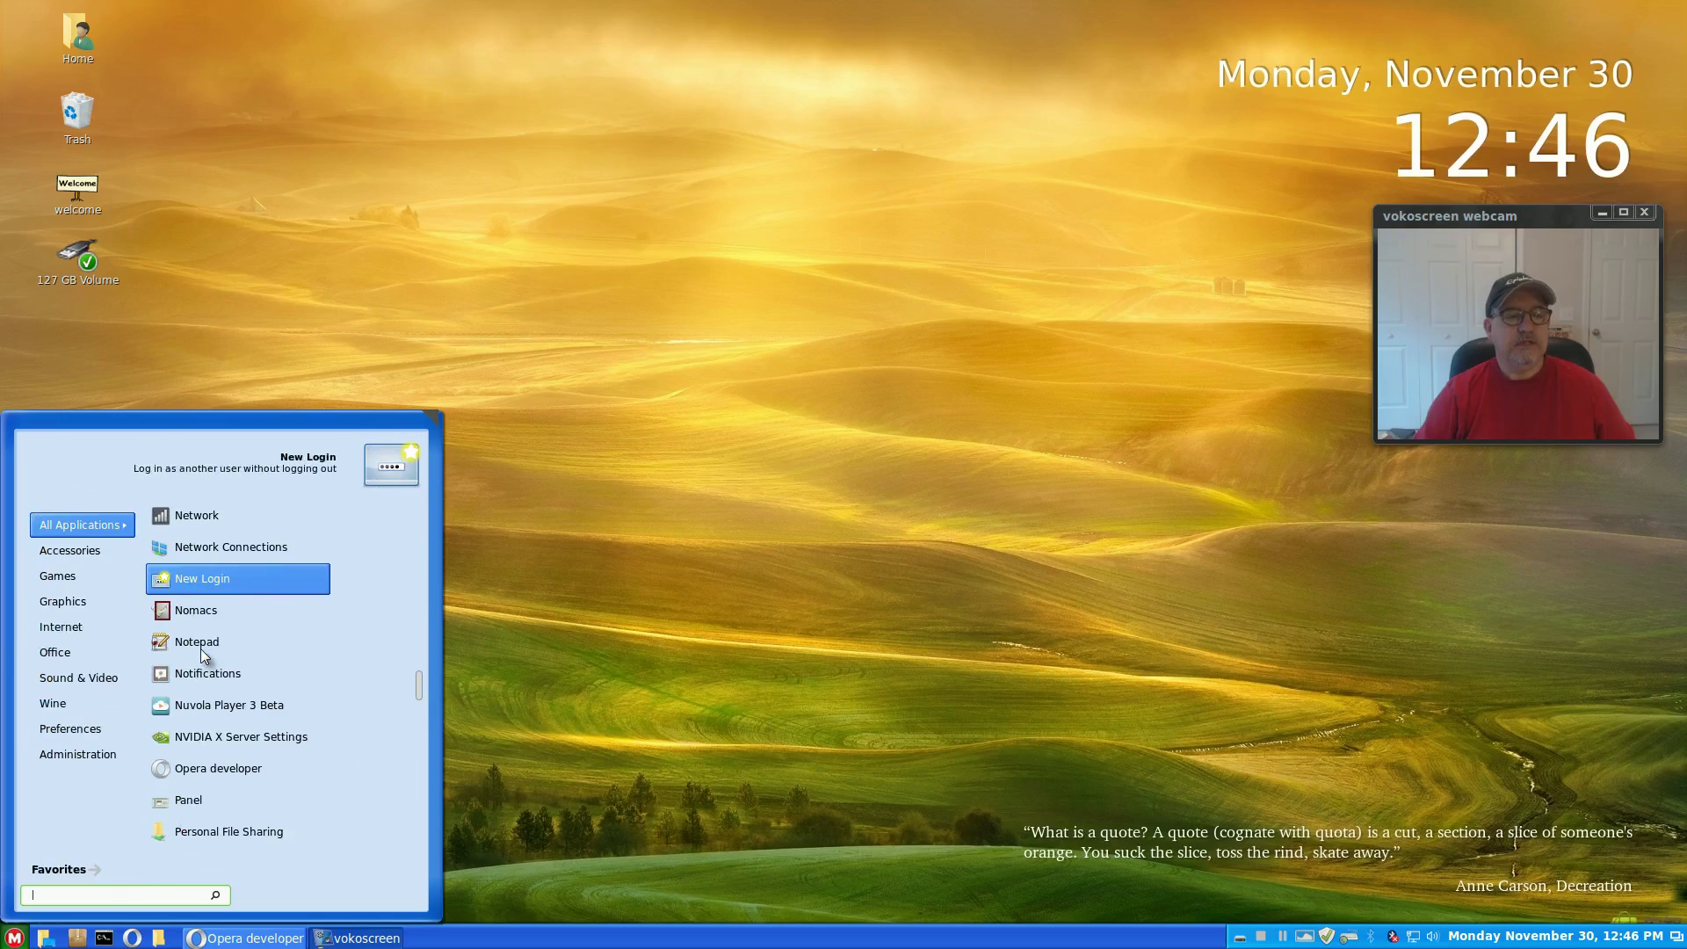
{"action": "left_click", "coordinate": [255, 738]}
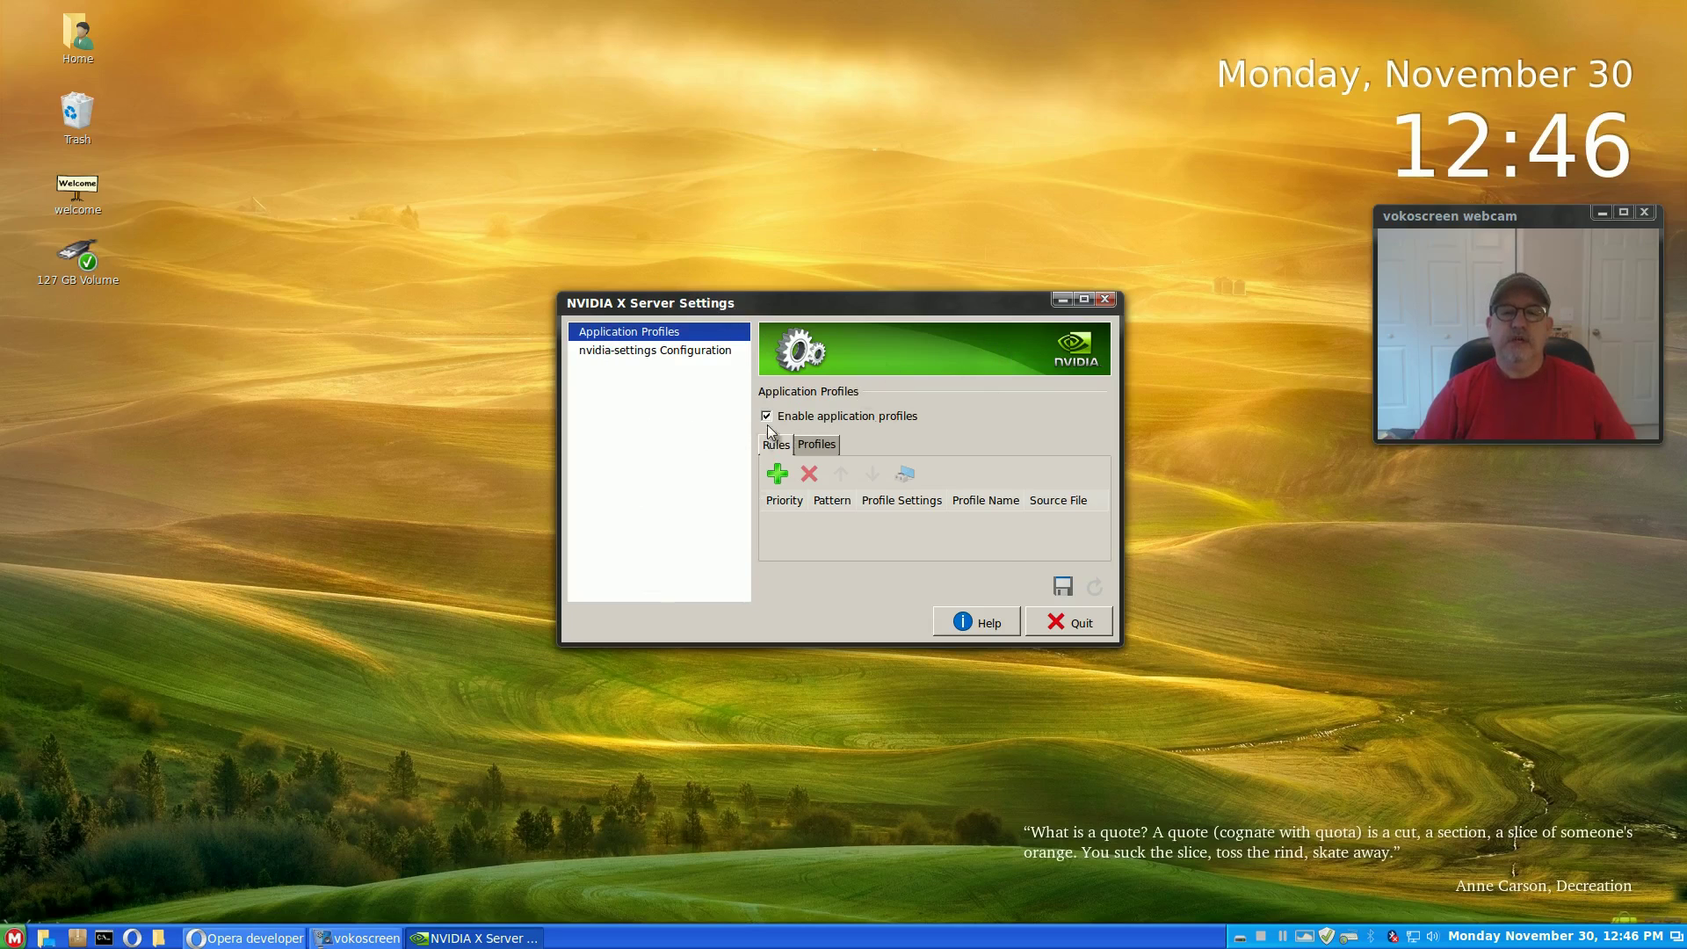
{"action": "left_click", "coordinate": [1104, 304]}
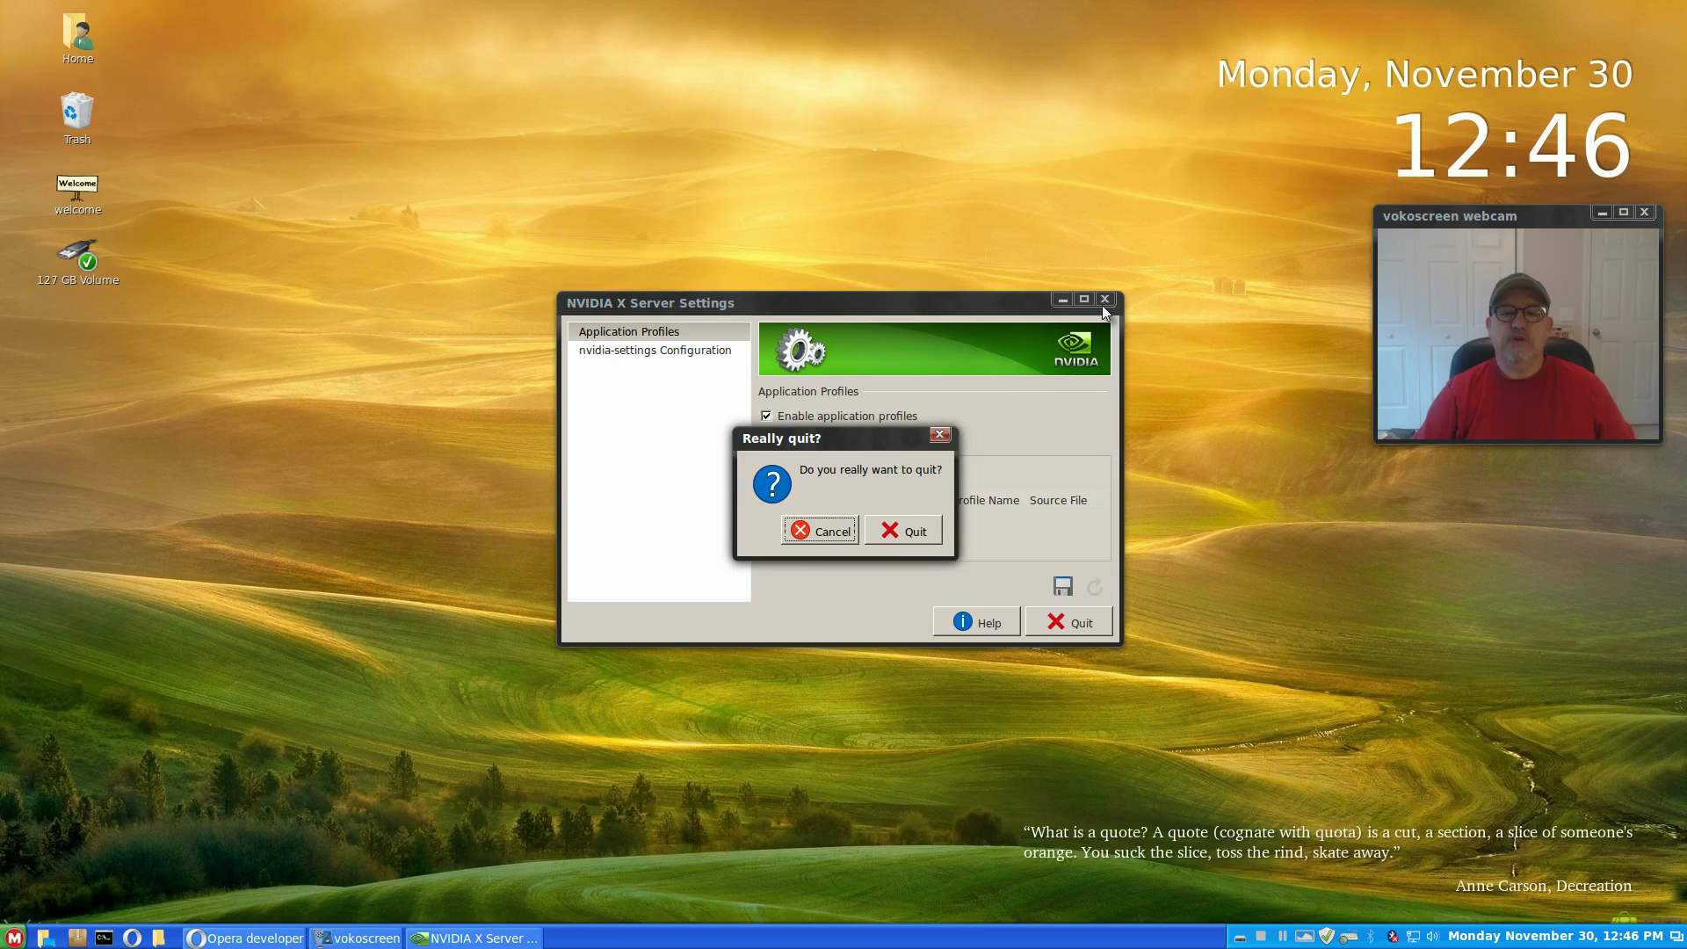
{"action": "left_click", "coordinate": [889, 531]}
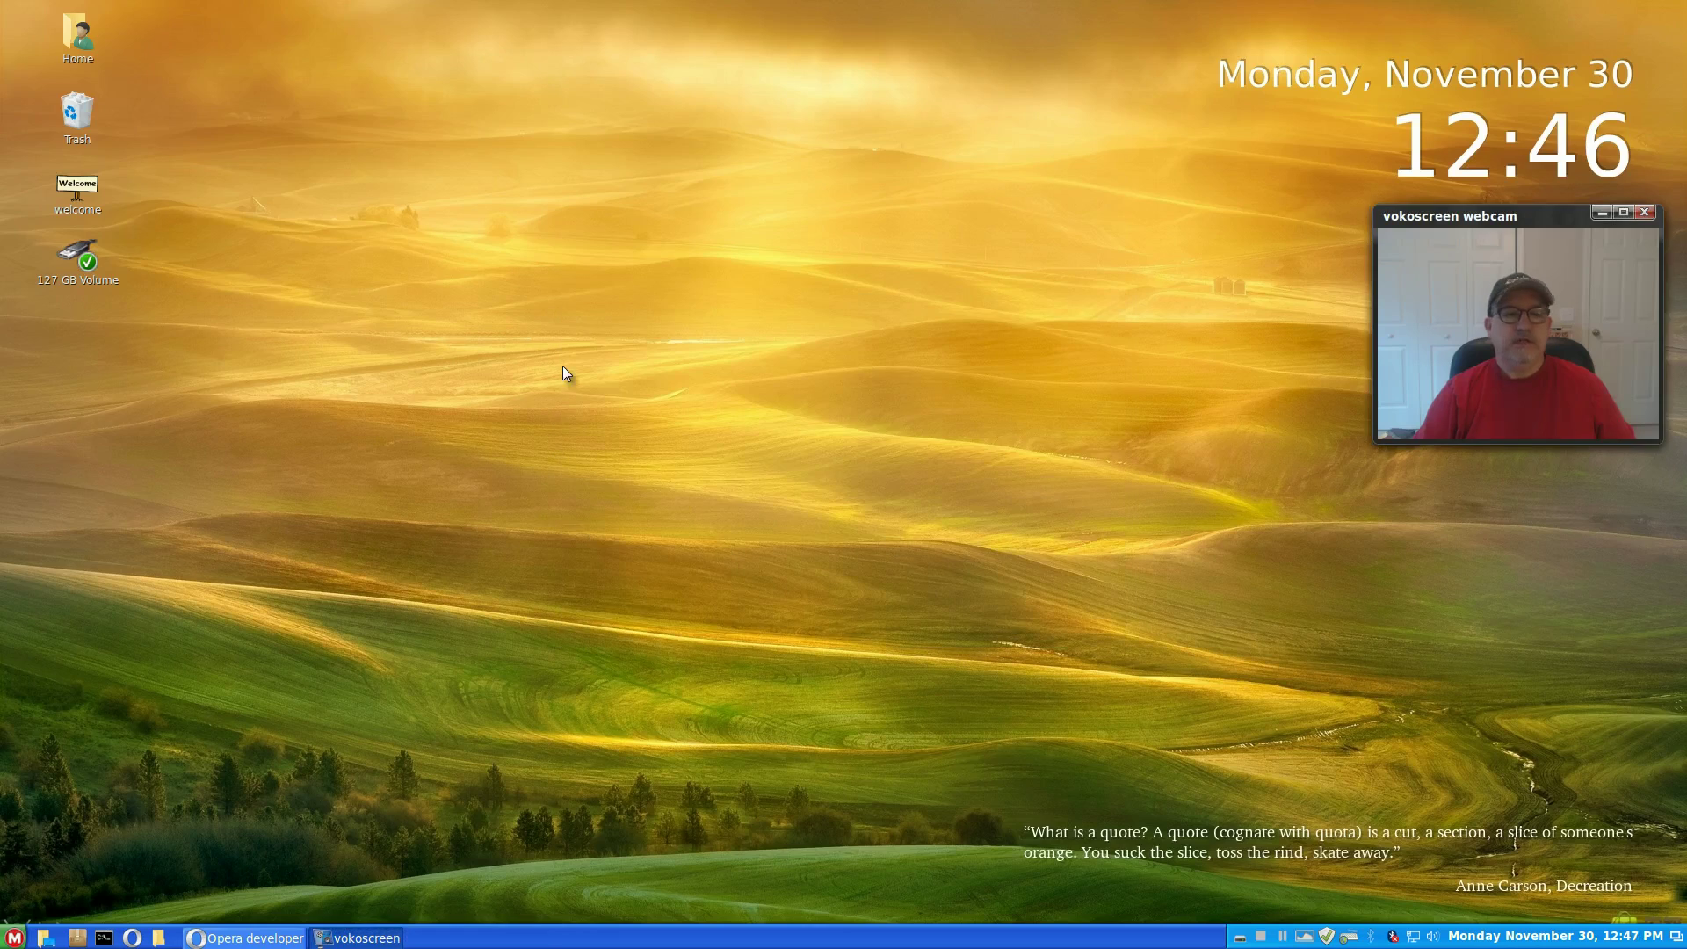
Step: Open a terminal and run the lspci -nnk driver check and the lshw -c video query
{"action": "left_click", "coordinate": [104, 937]}
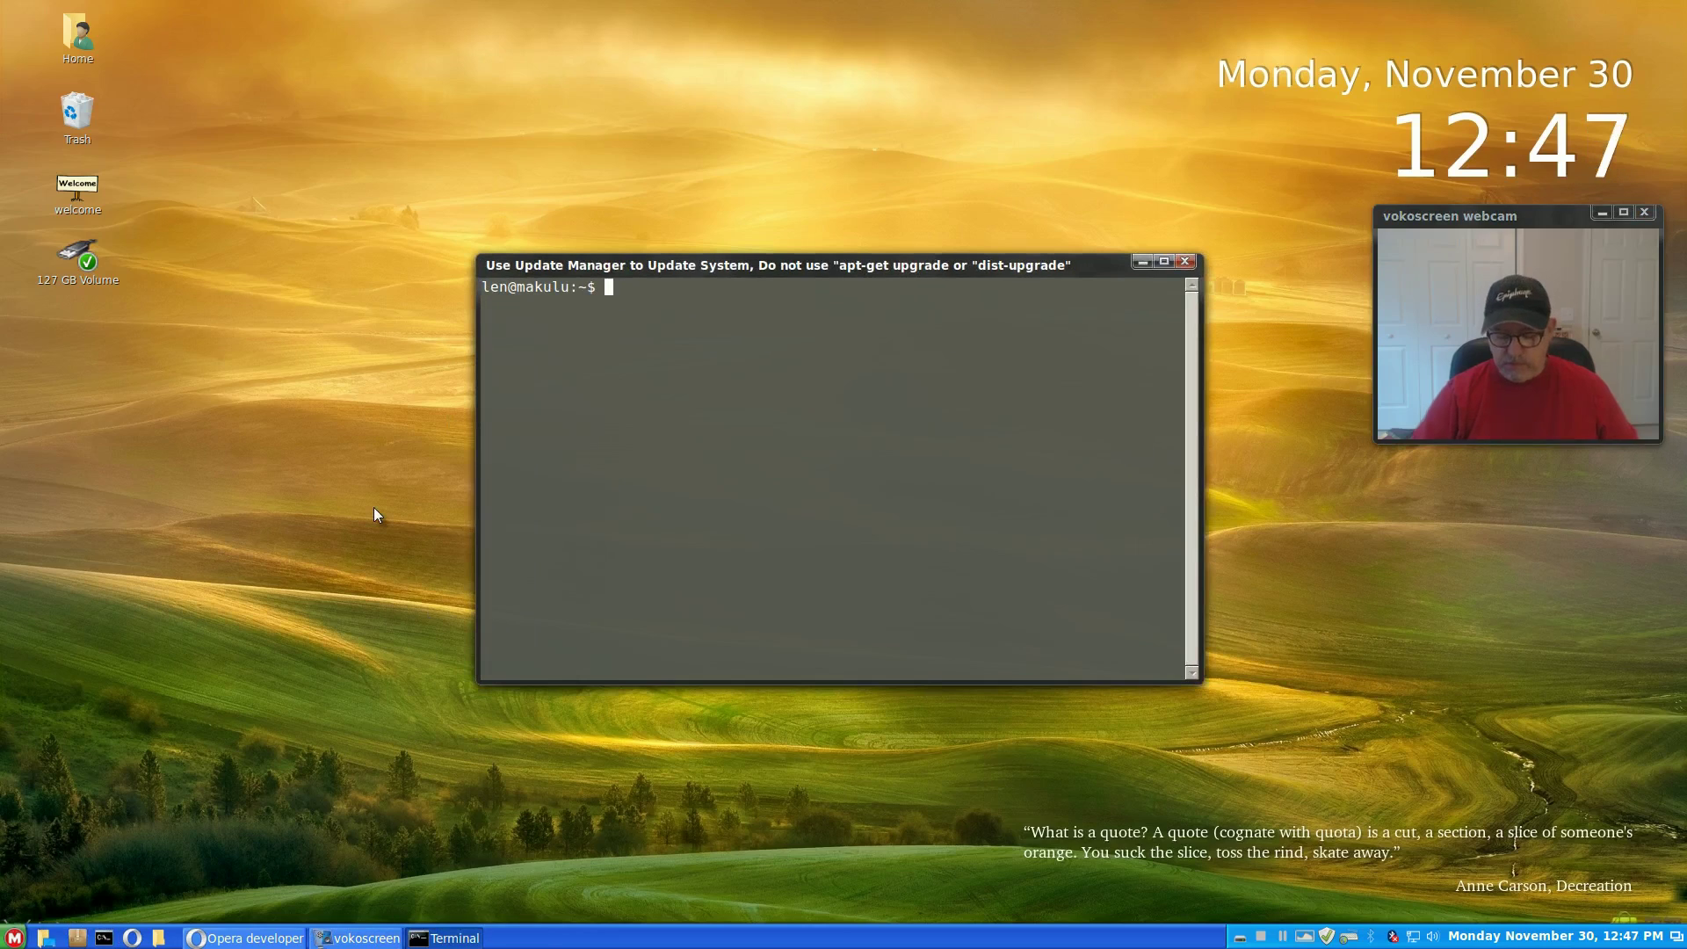
{"action": "type", "text": "lspci -nnk | grep -i vga -A3 | grep 'in use'"}
{"action": "key", "text": "Return"}
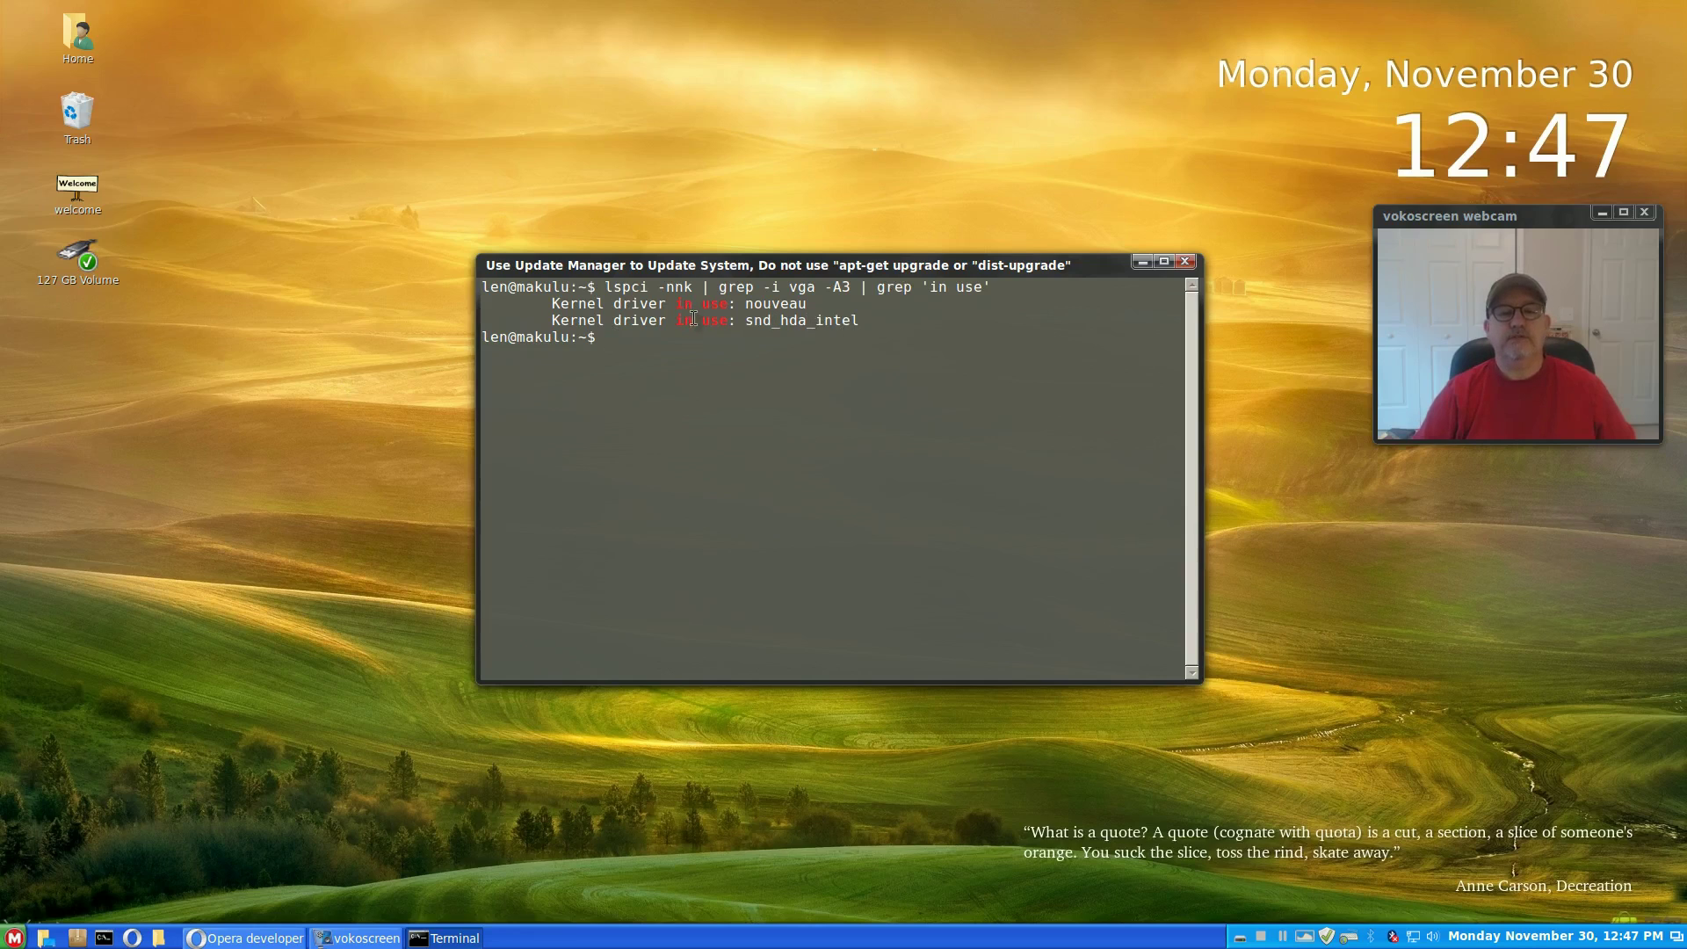
{"action": "key", "text": "Up"}
{"action": "key", "text": "Up"}
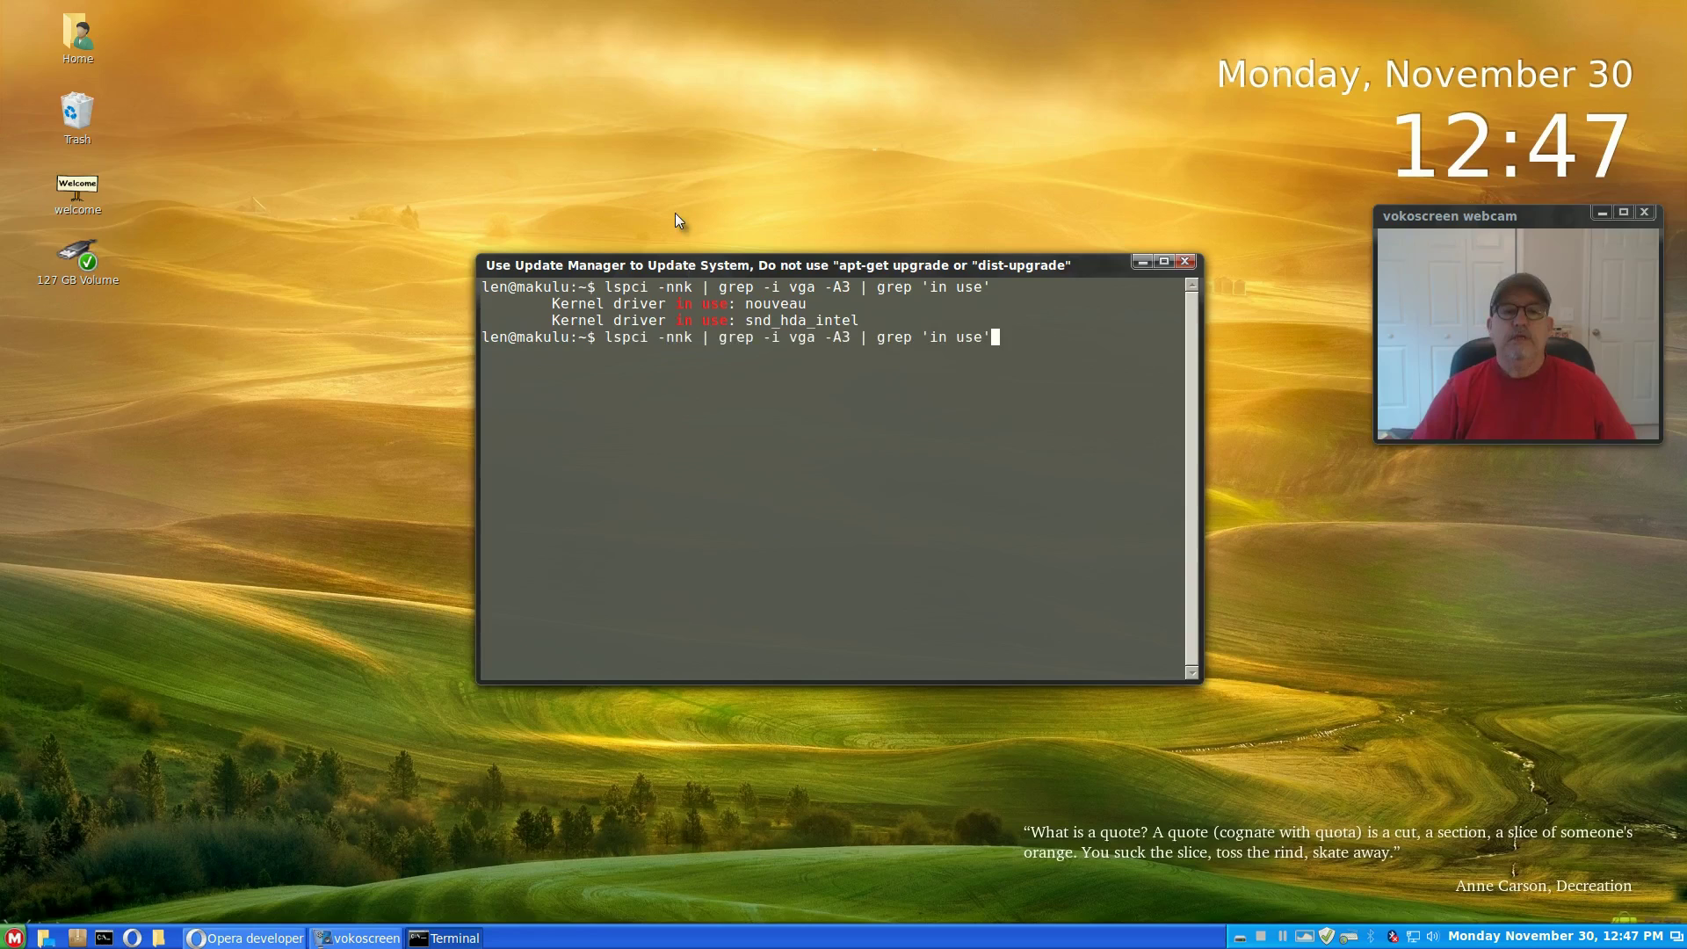
{"action": "key", "text": "Return"}
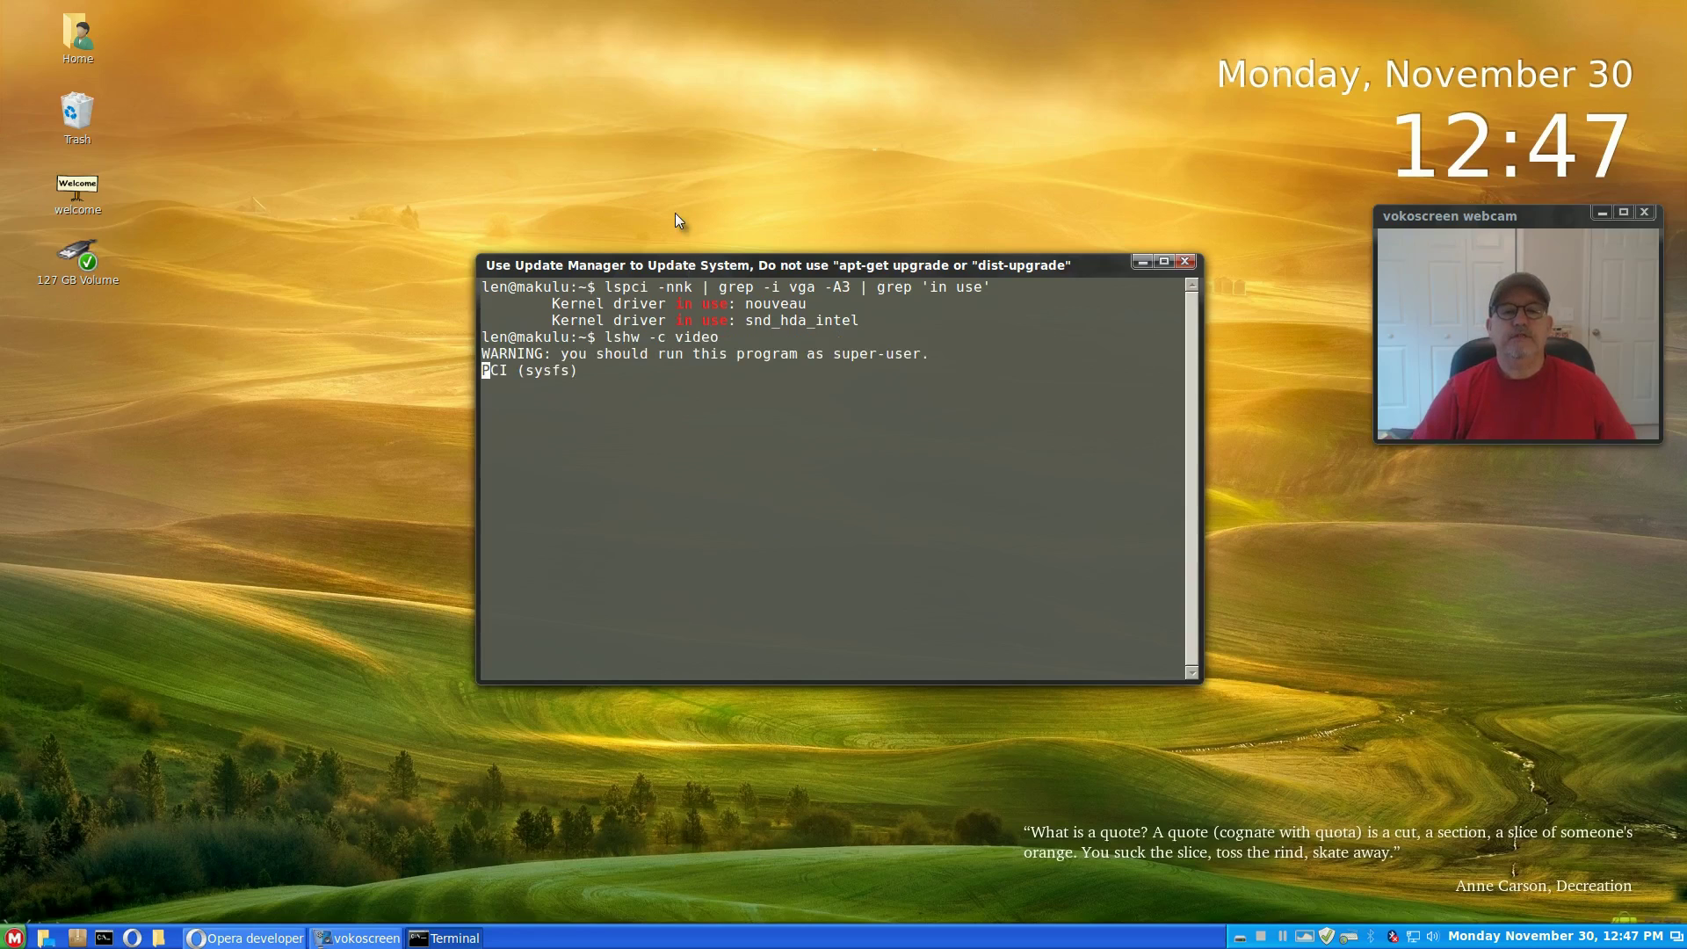
{"action": "key", "text": "Up"}
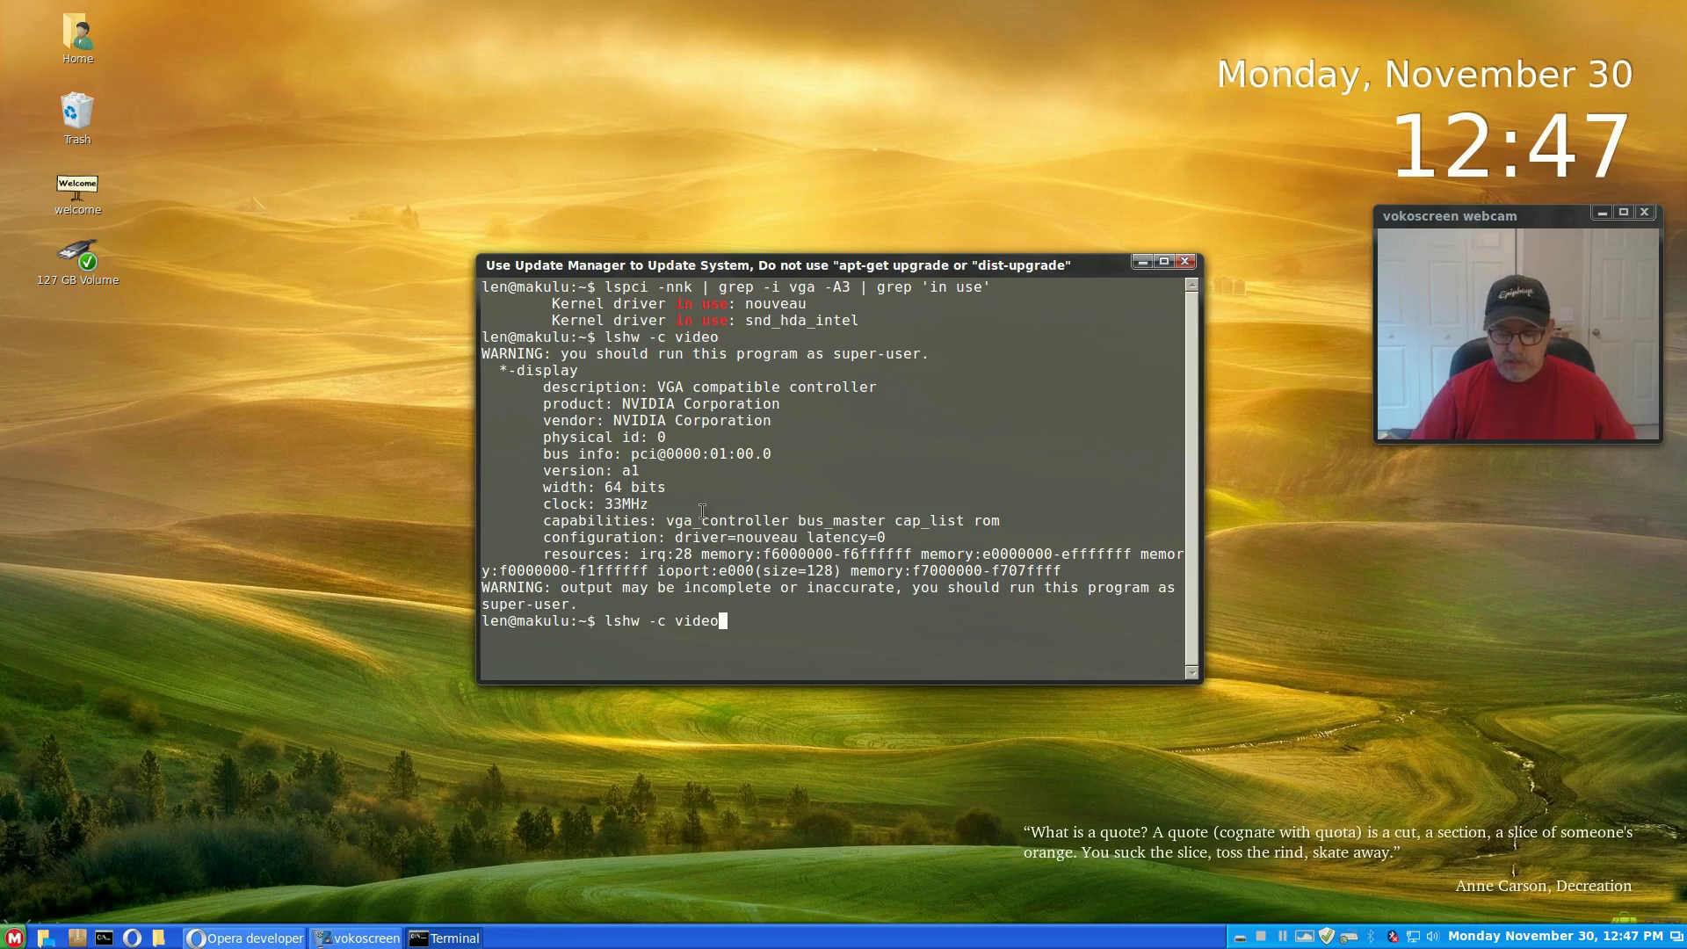
{"action": "key", "text": "Return"}
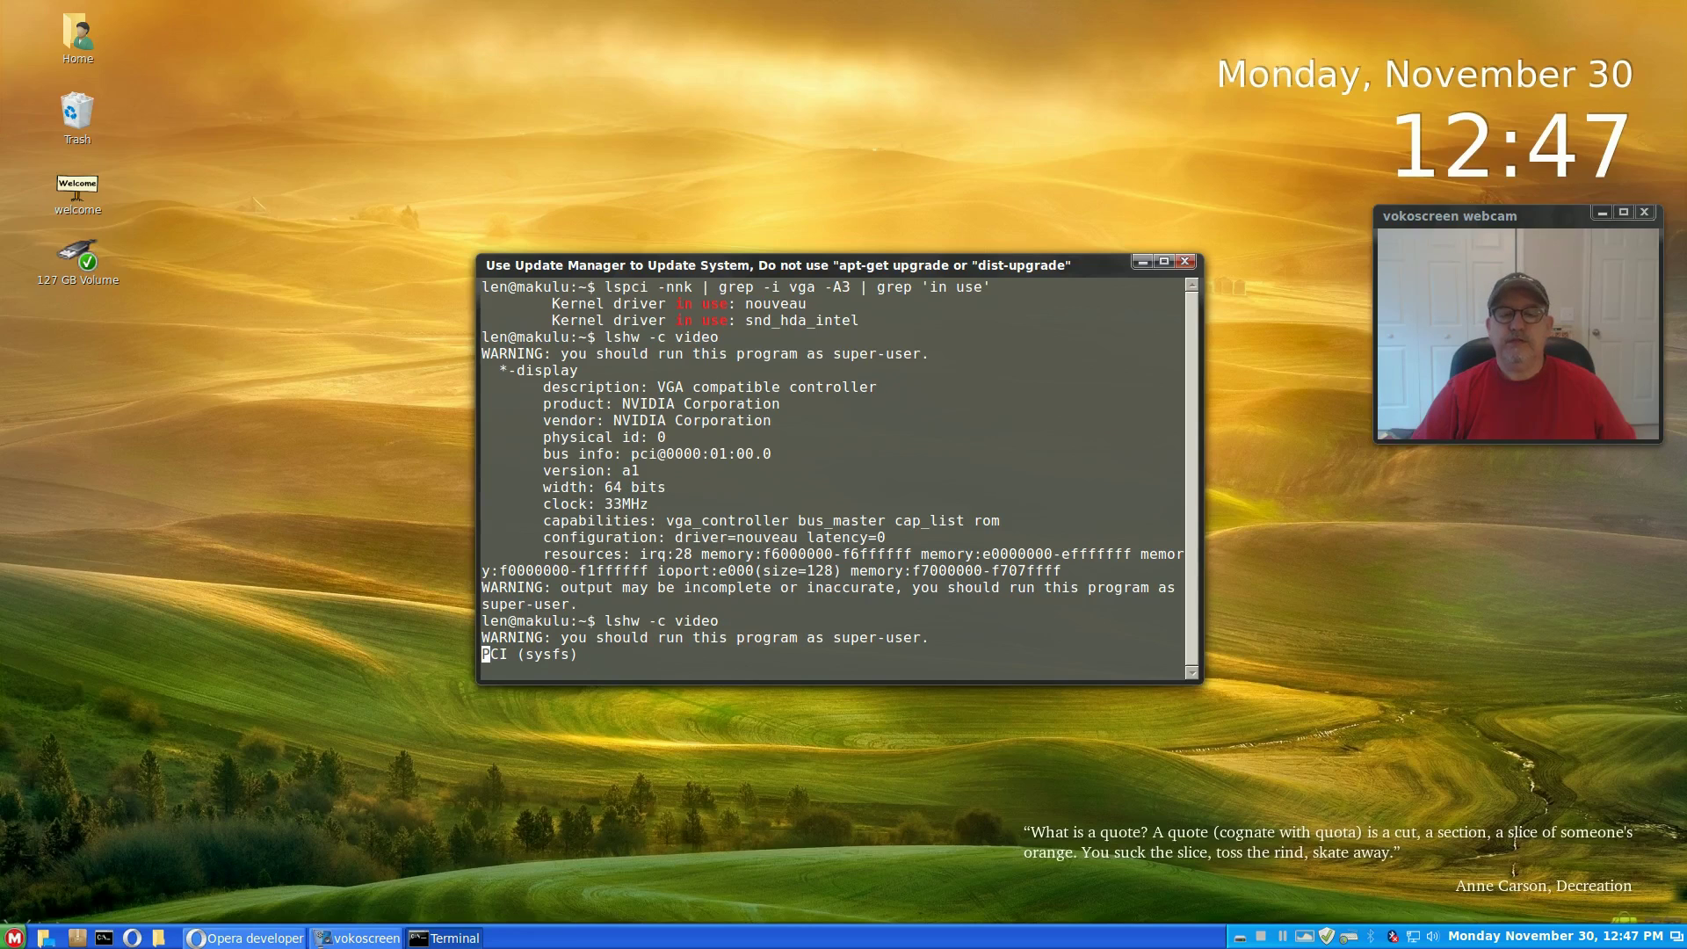
Step: Check cat /proc/driver/nvidia/version for an installed NVIDIA driver version
{"action": "key", "text": "Up"}
{"action": "key", "text": "Up"}
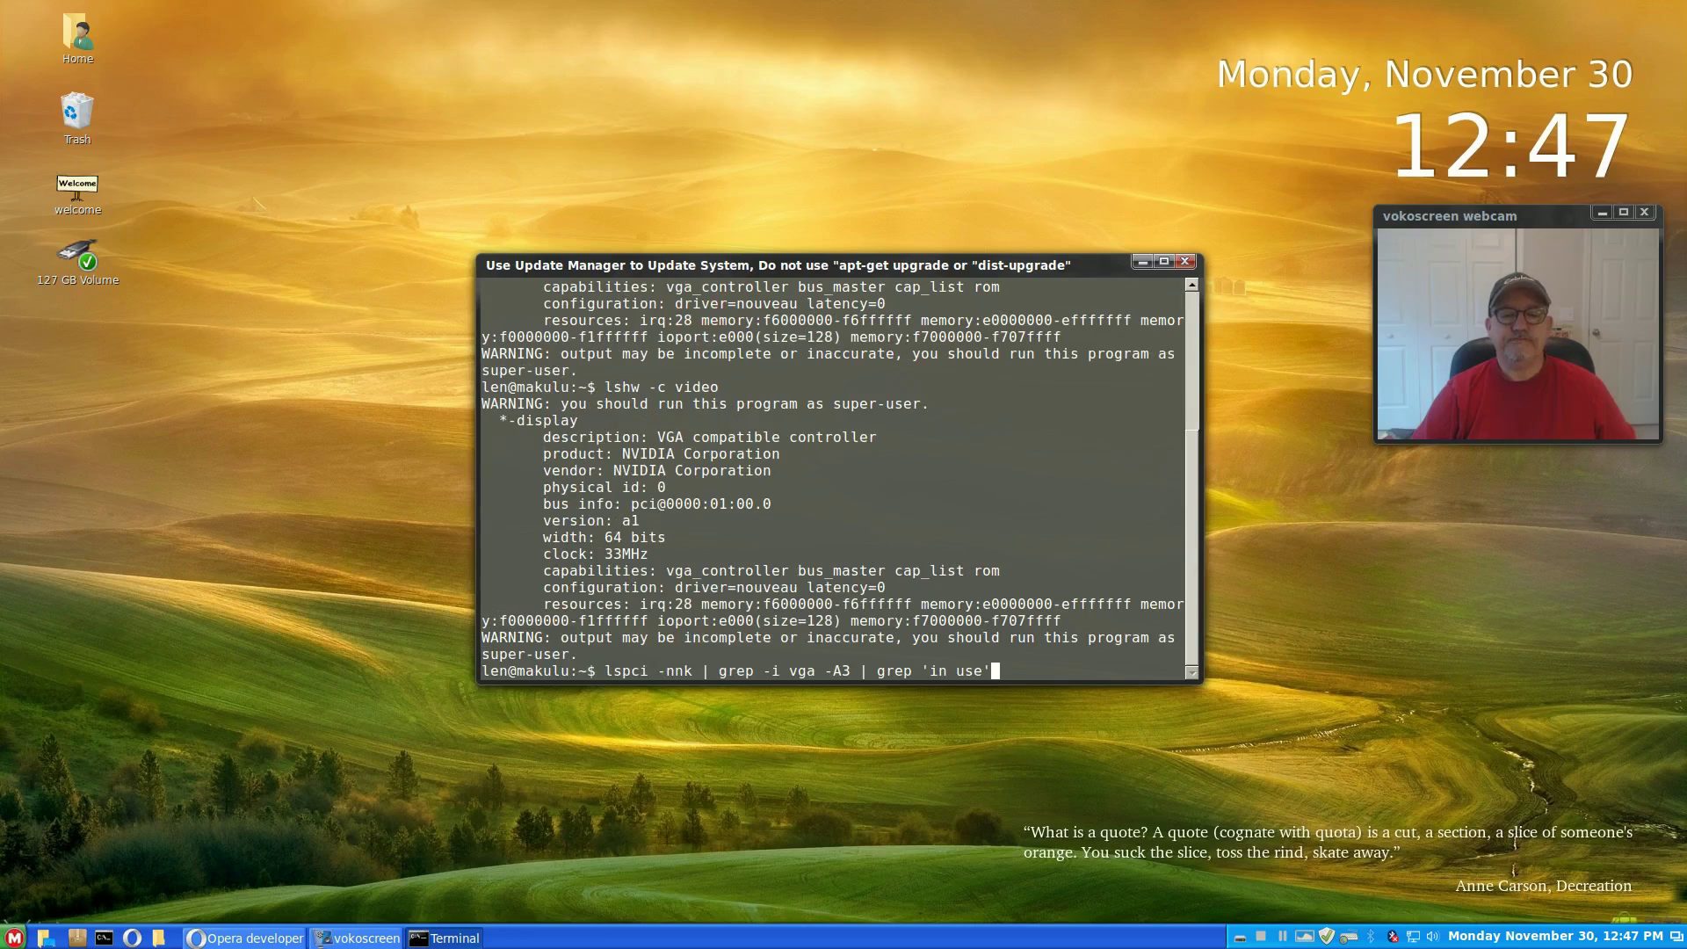
{"action": "key", "text": "Down"}
{"action": "key", "text": "Up"}
{"action": "key", "text": "Up"}
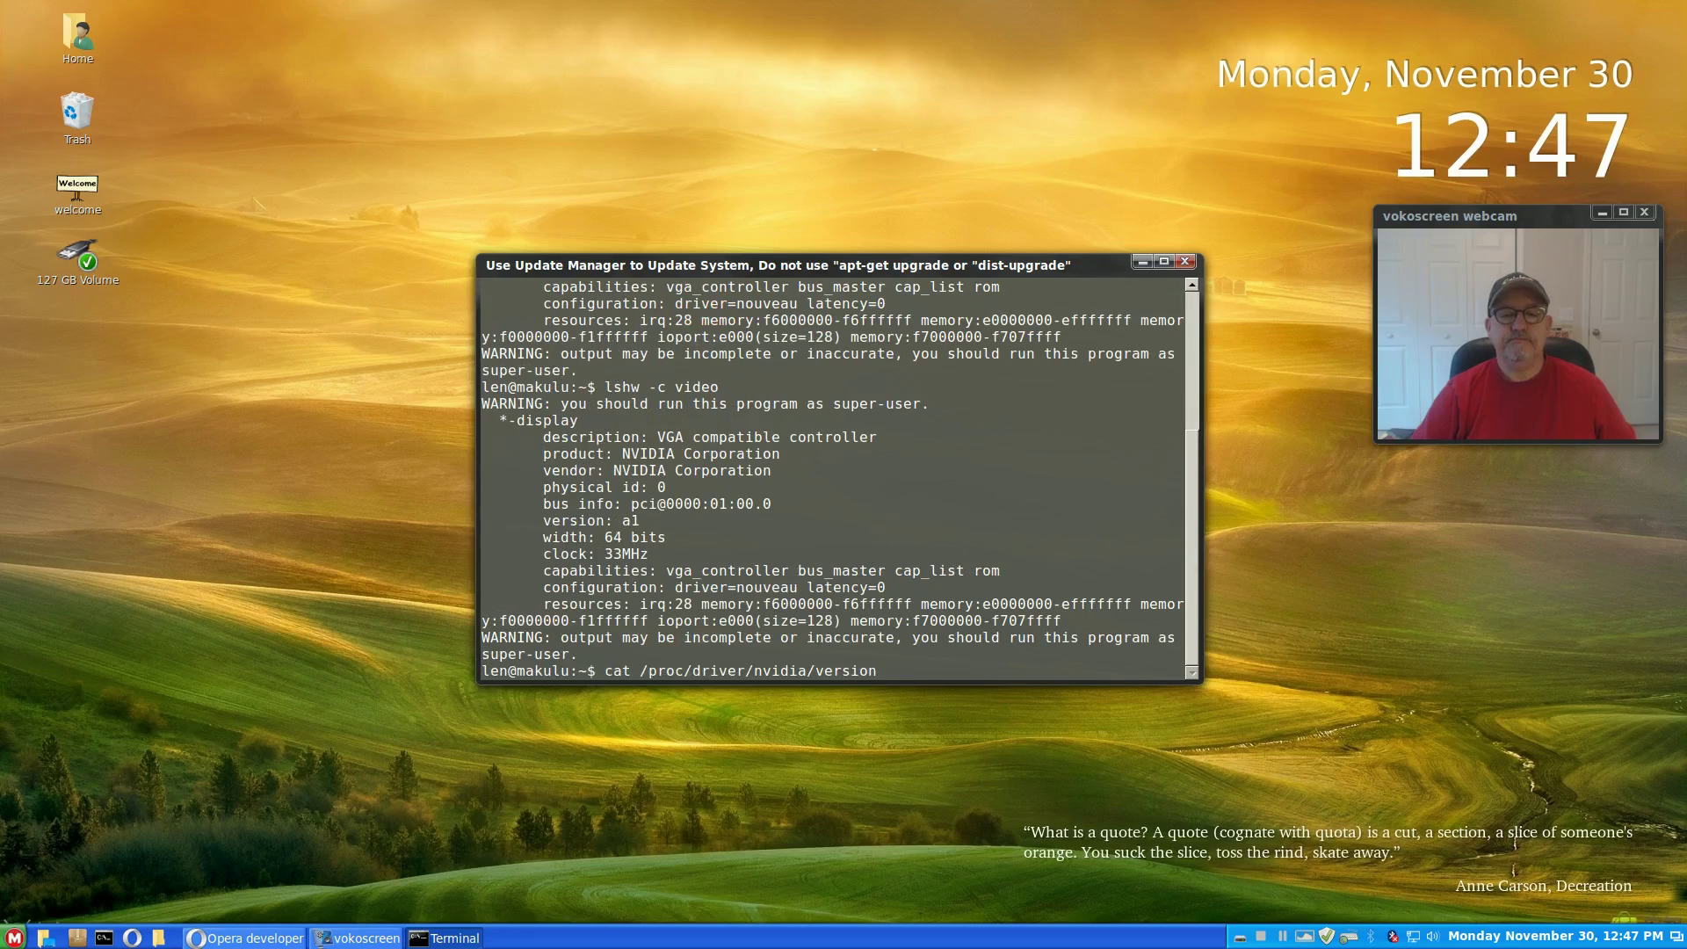
{"action": "key", "text": "Return"}
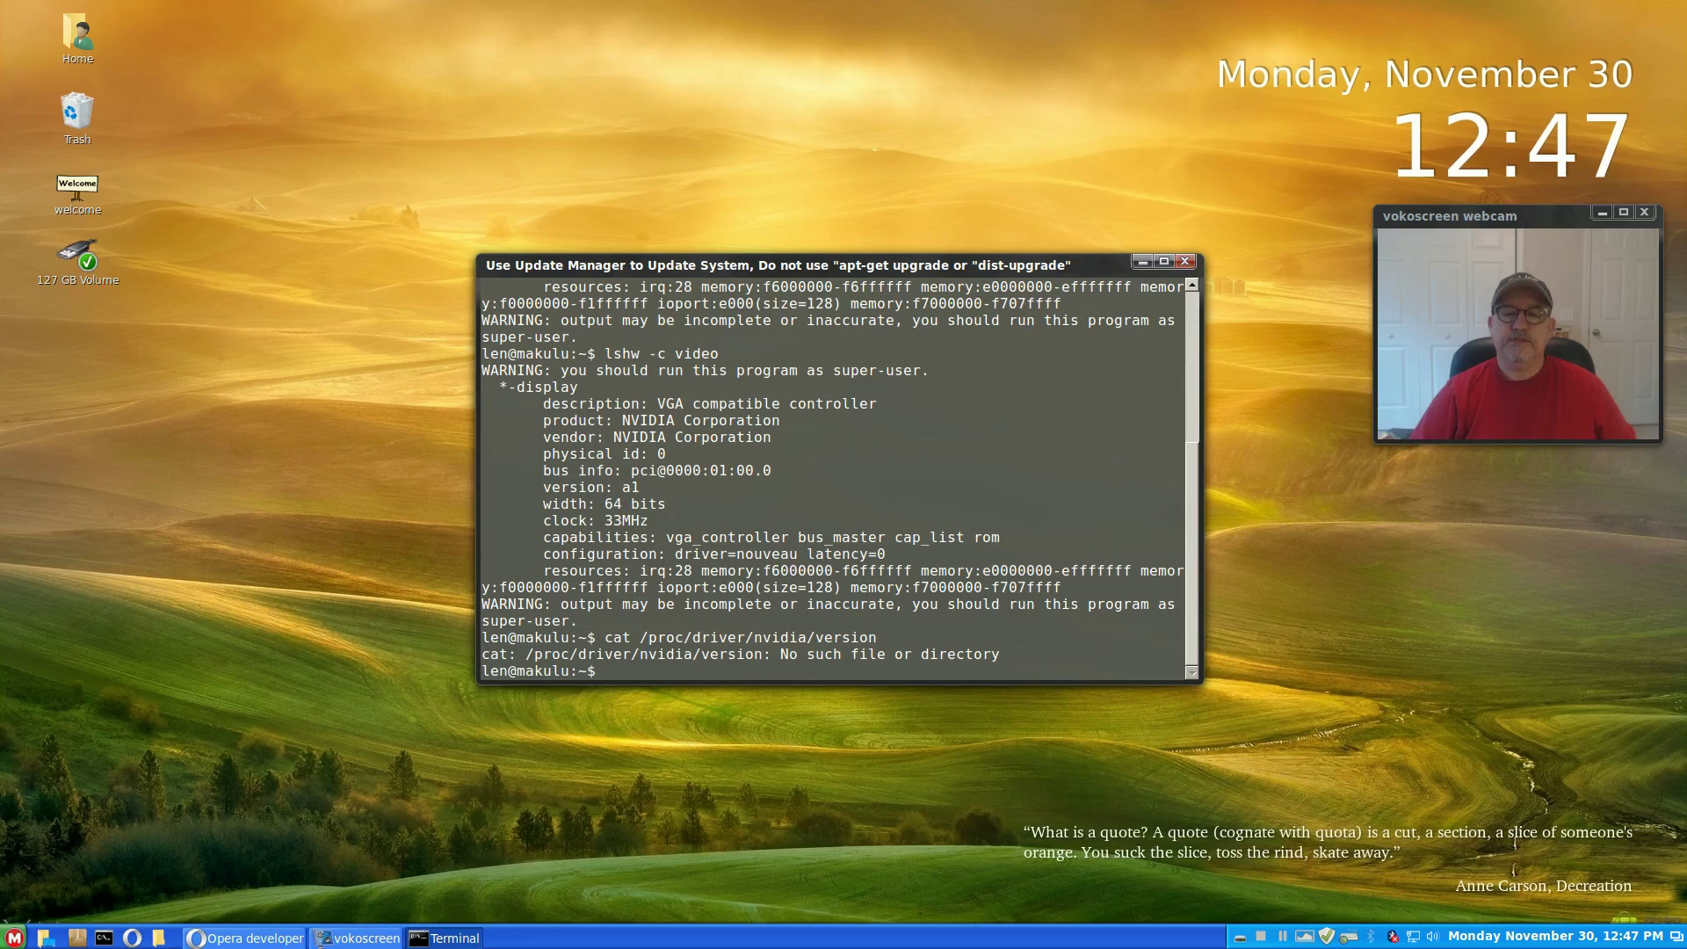
Step: Rerun the egrep Xorg.0.log search, showing NOUVEAU driving the connected HDMI-1
{"action": "right_click", "coordinate": [719, 533]}
{"action": "left_click", "coordinate": [681, 654]}
{"action": "key", "text": "Up"}
{"action": "key", "text": "Up"}
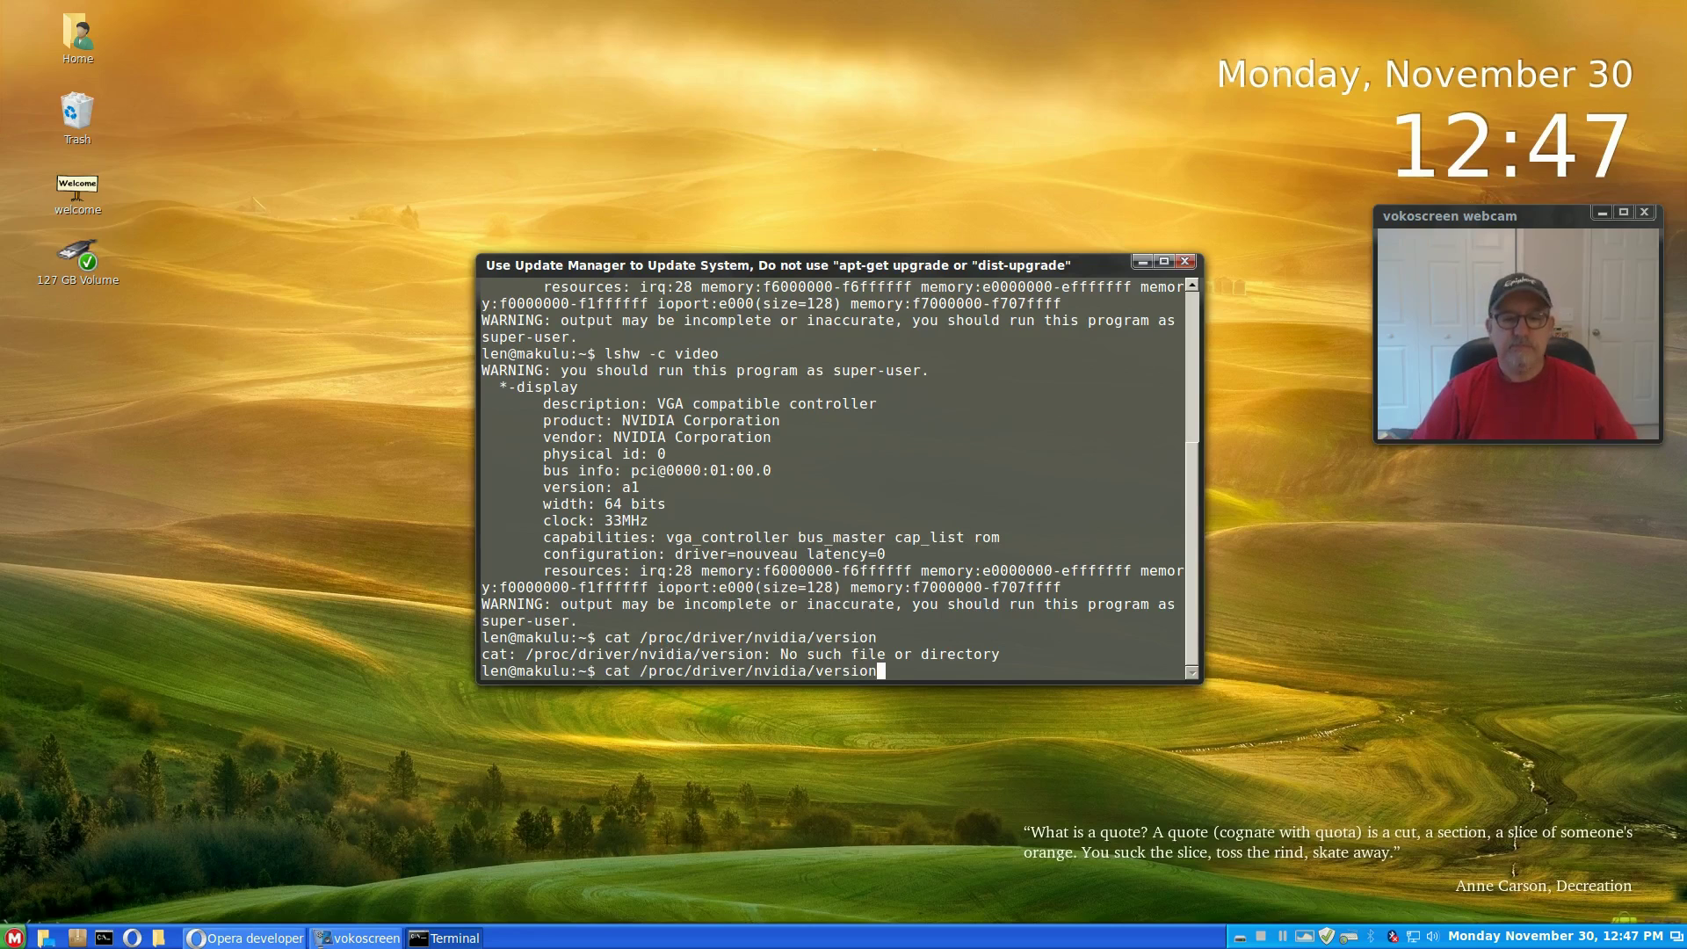
{"action": "key", "text": "Up"}
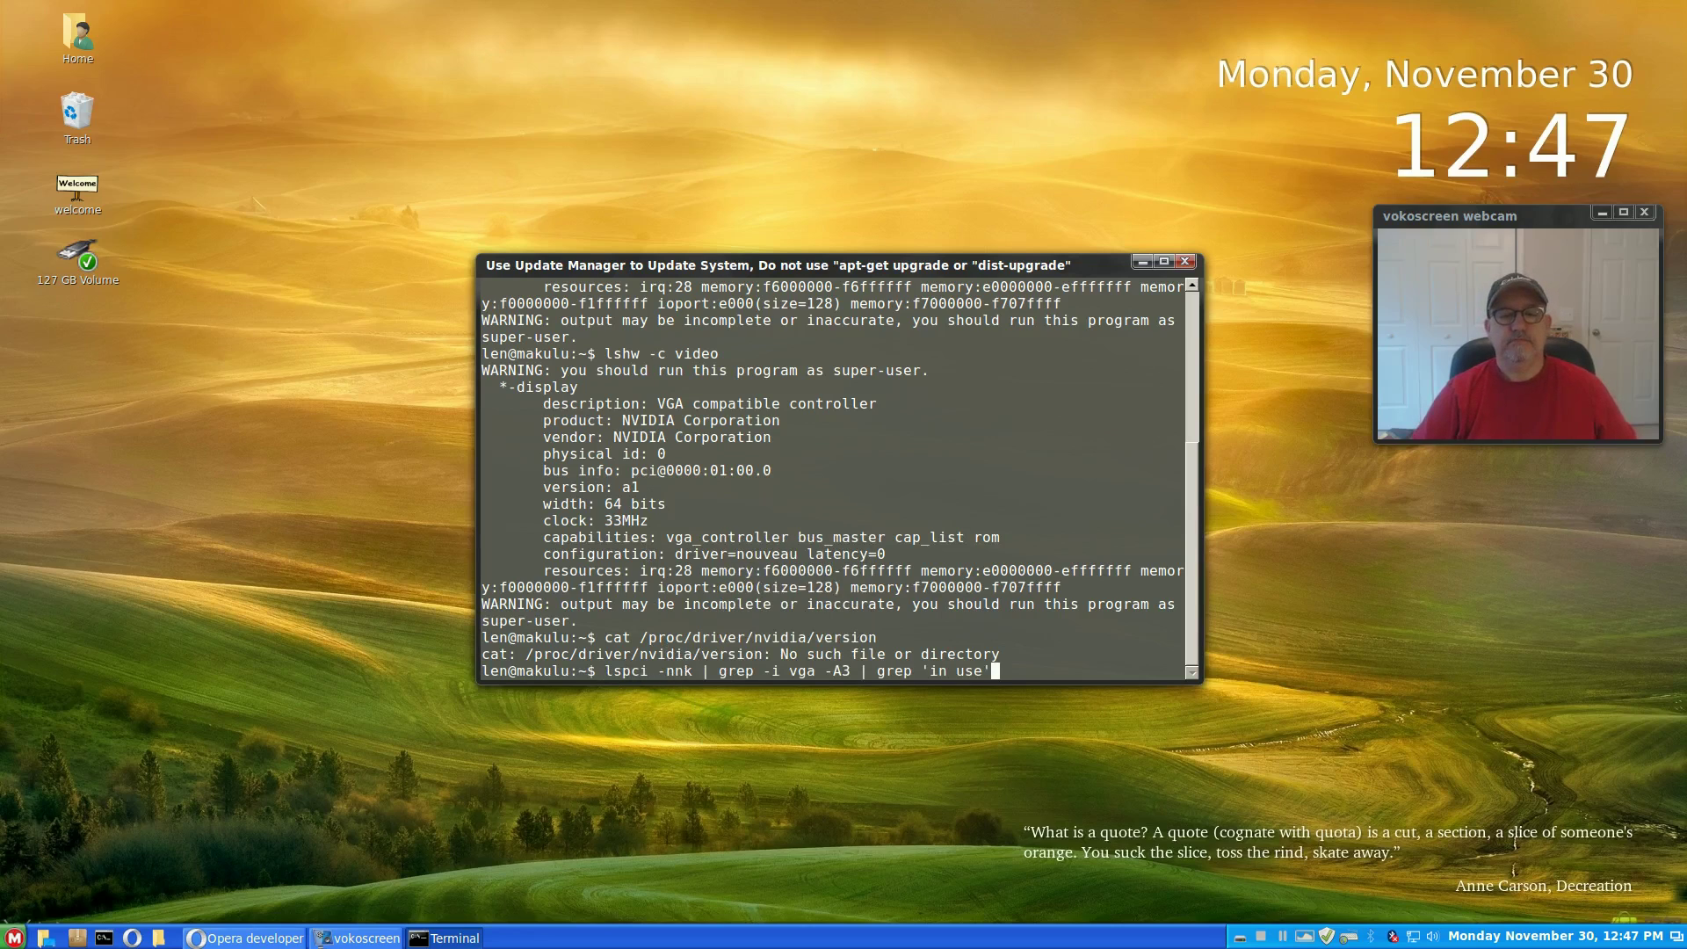
{"action": "key", "text": "Up"}
{"action": "key", "text": "Up"}
{"action": "key", "text": "Up"}
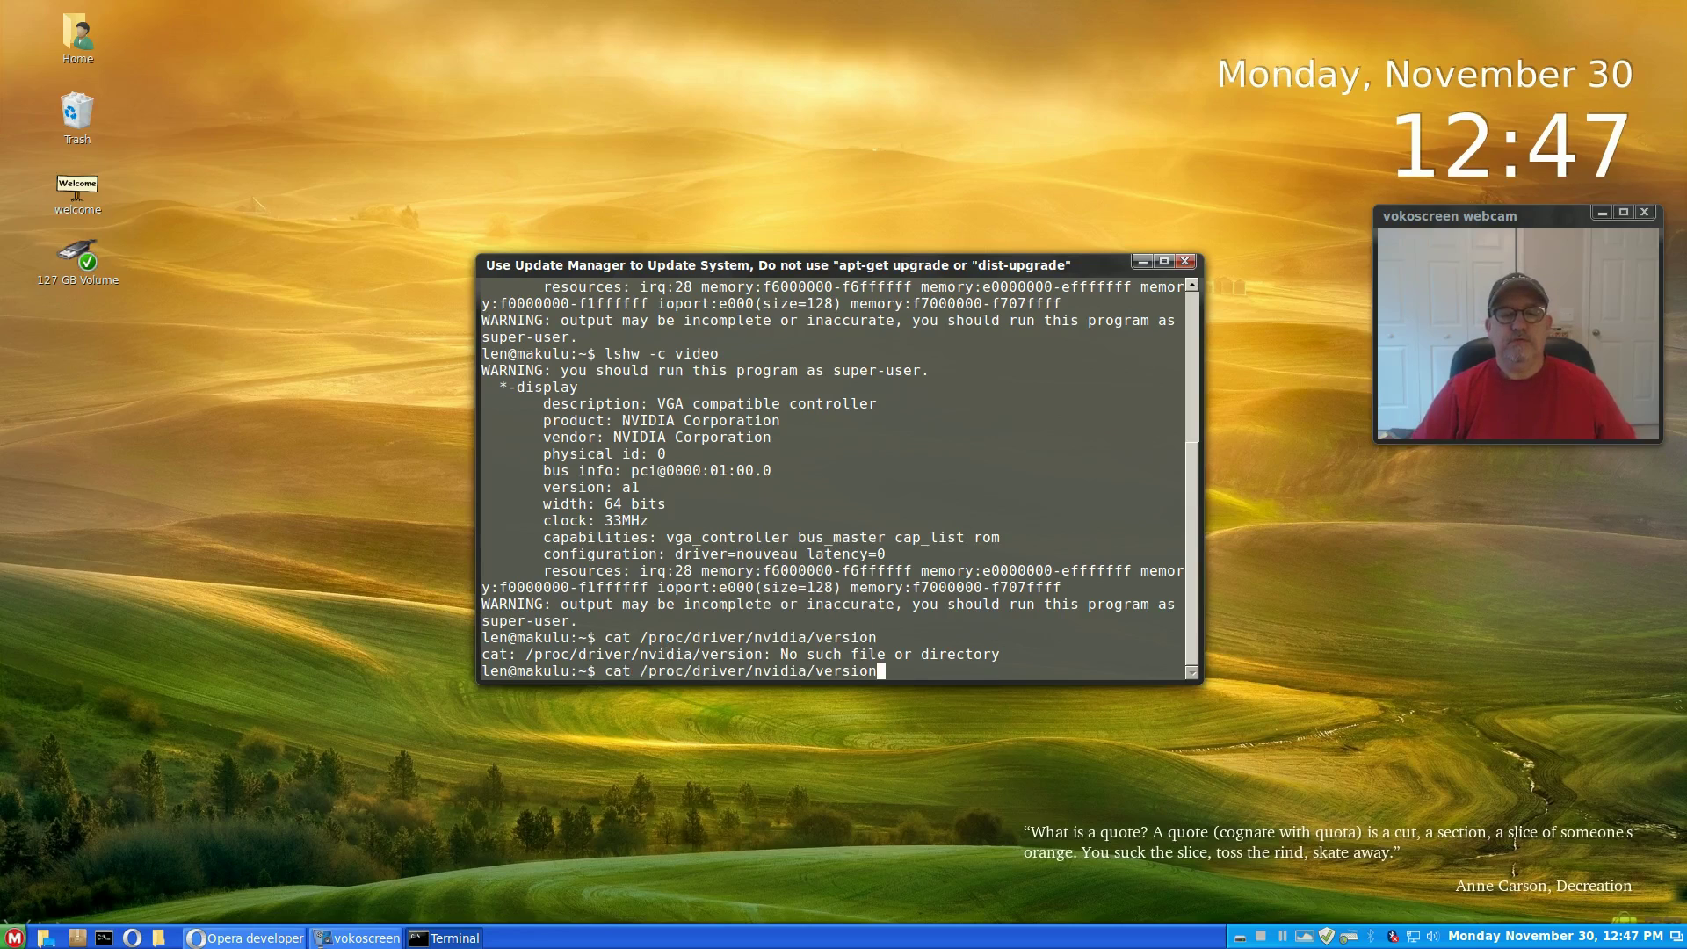
{"action": "key", "text": "Return"}
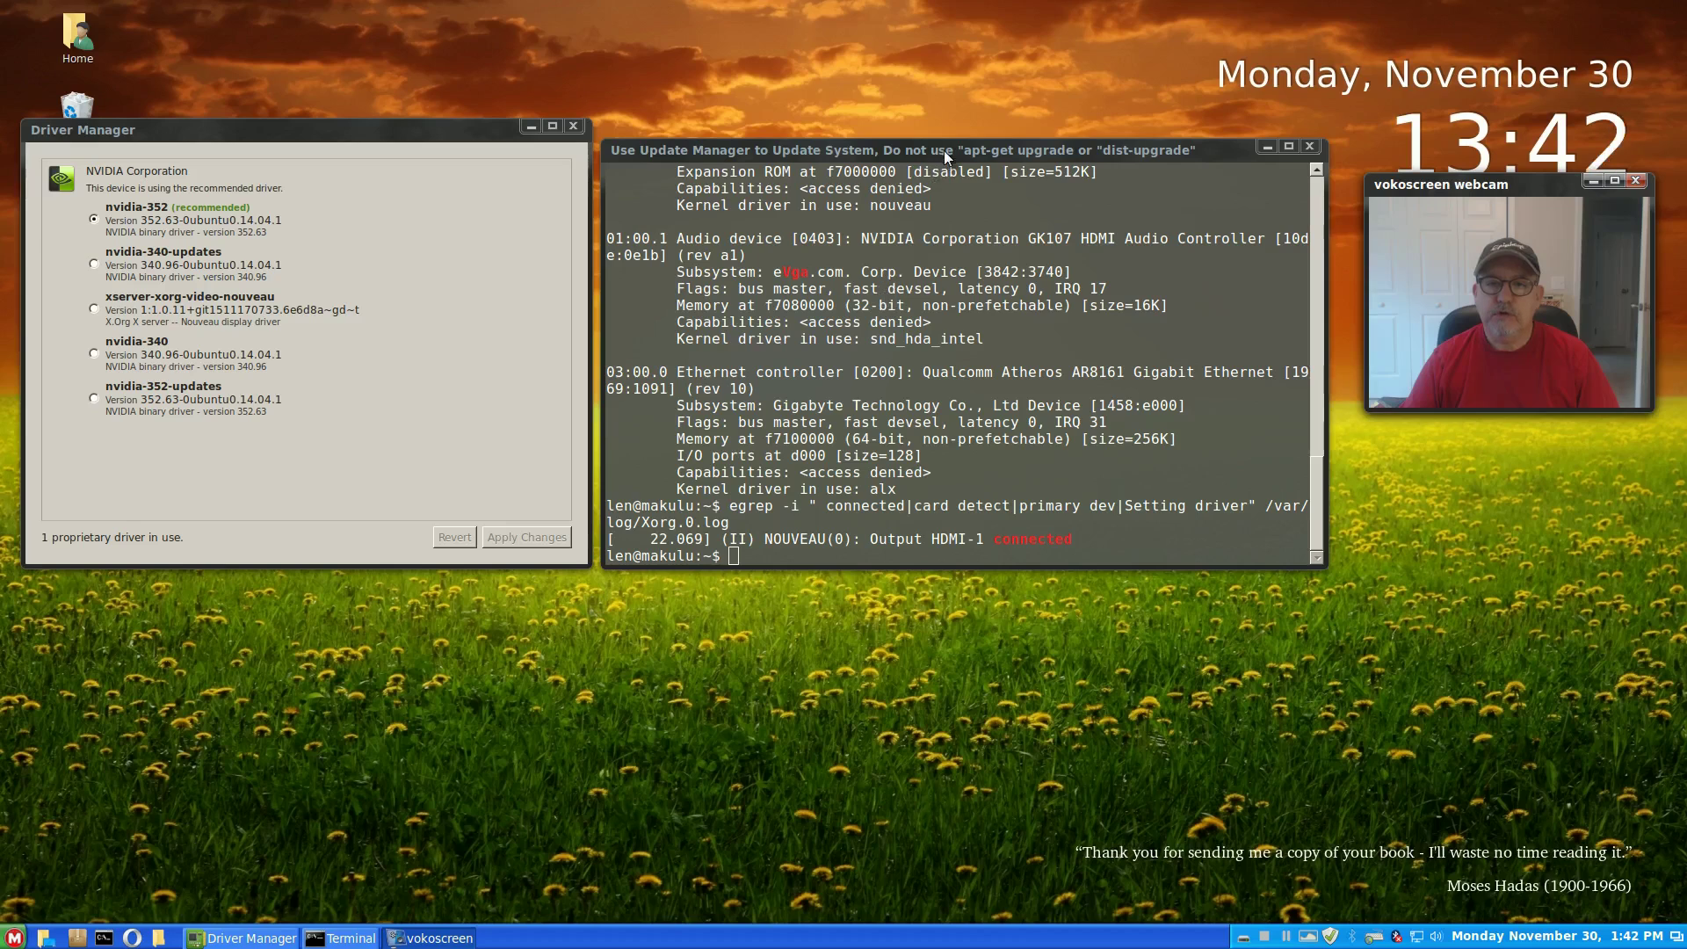
{"action": "left_click_drag", "start_coordinate": [944, 150], "coordinate": [940, 143]}
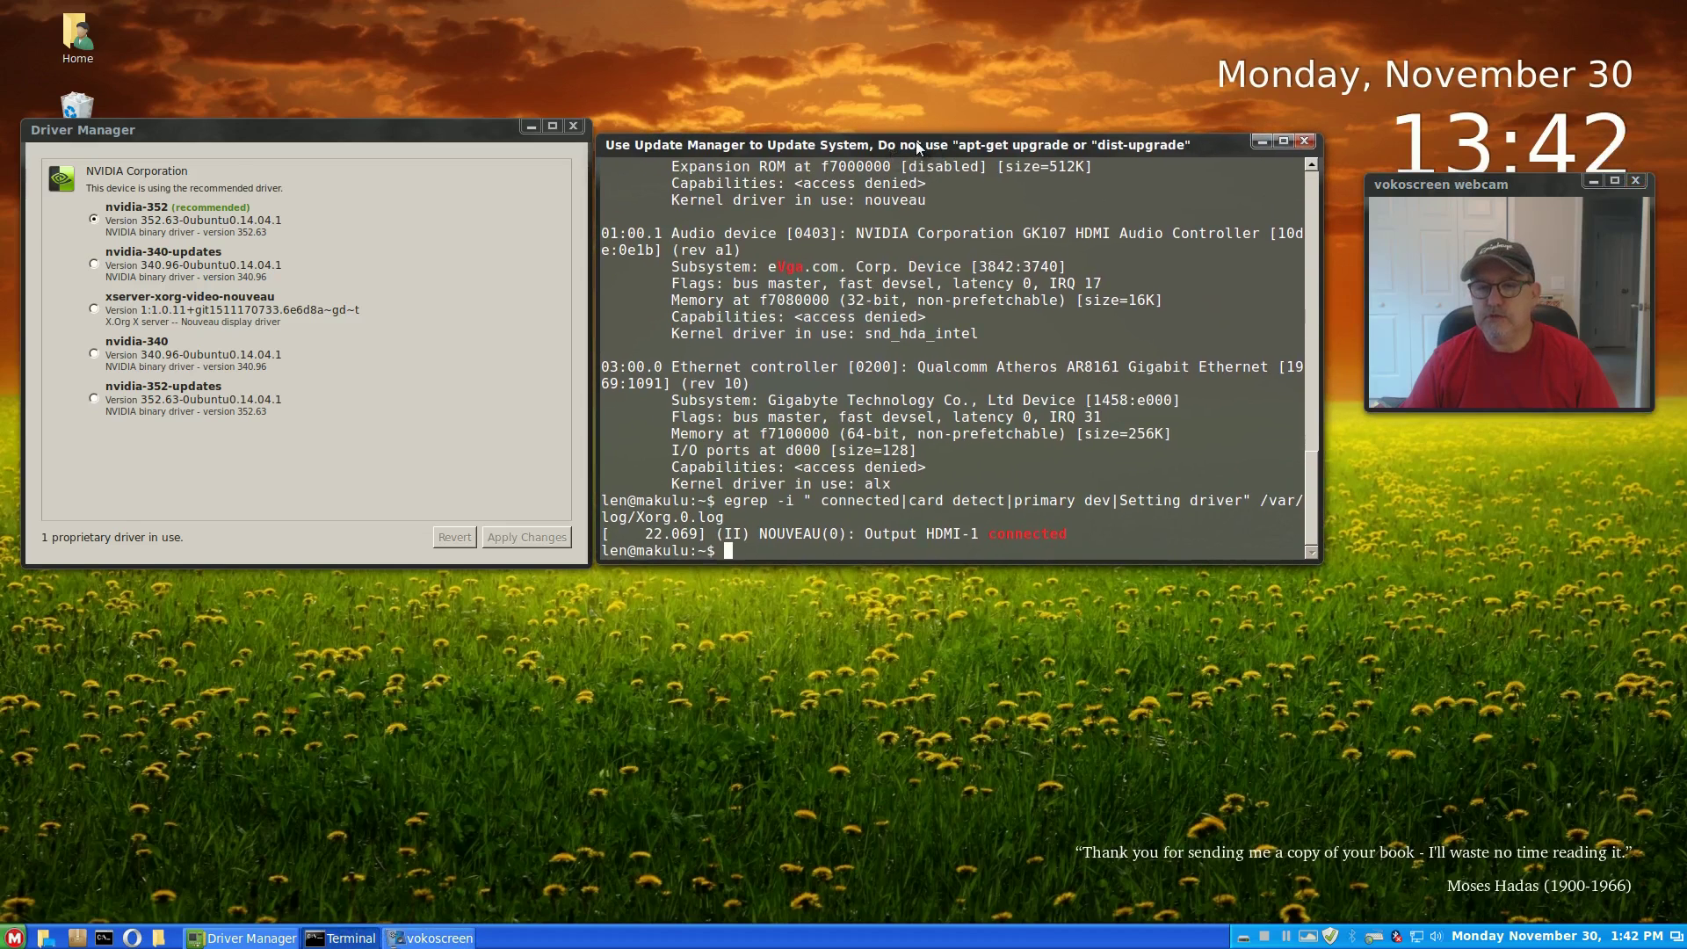